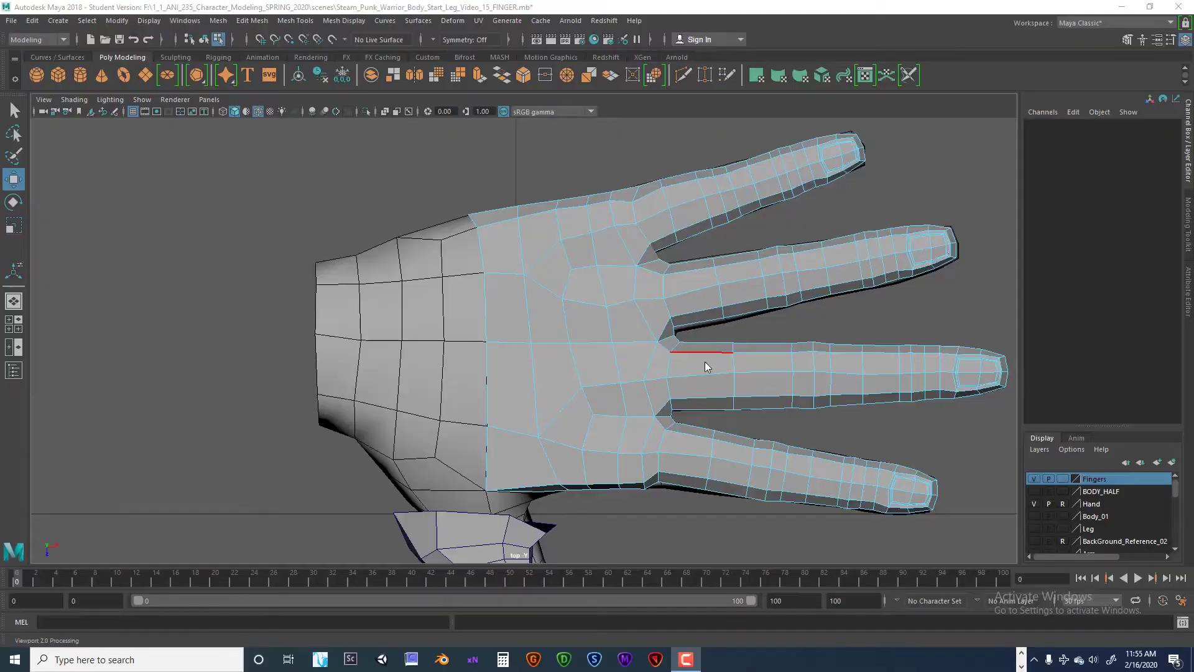
Select the palm mesh's border edges at the wrist end and hide the Hand reference layer
double_click(472, 224)
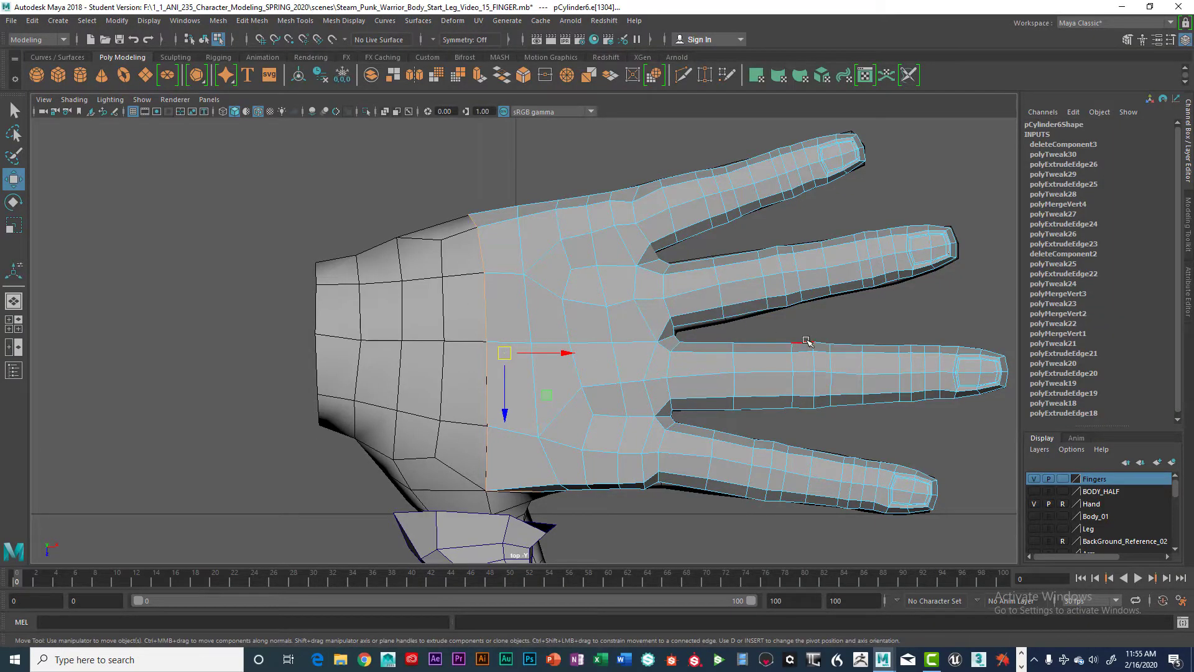
key(space)
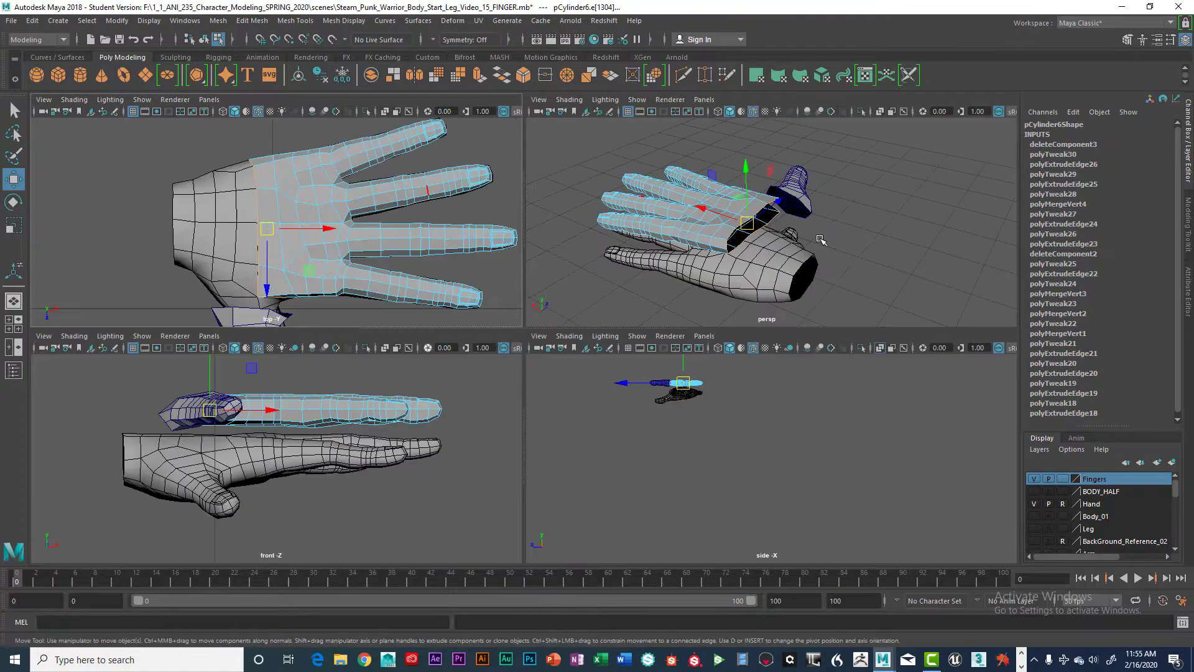
alt+drag(789, 265, 631, 263)
alt+right_drag(630, 262, 720, 256)
alt+drag(756, 259, 707, 239)
key(a)
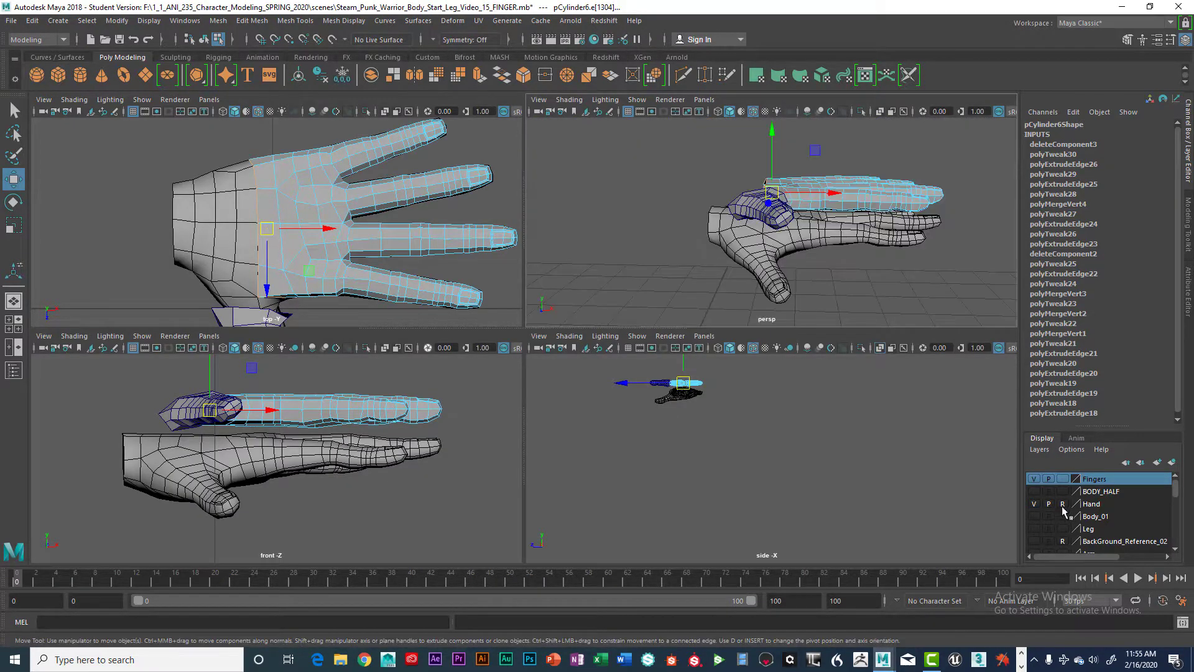
click(1034, 504)
alt+right_drag(746, 293, 783, 277)
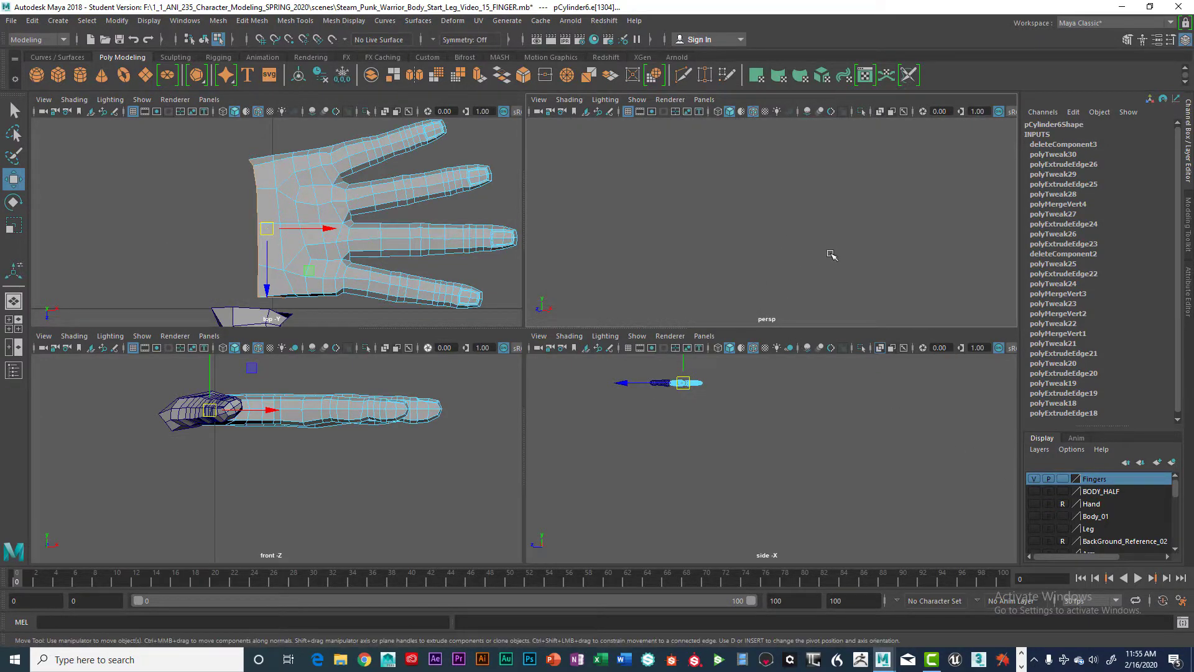
Frame the wrist opening of the palm and select its complete border edge loop
scroll(832, 255, down, 3)
key(f)
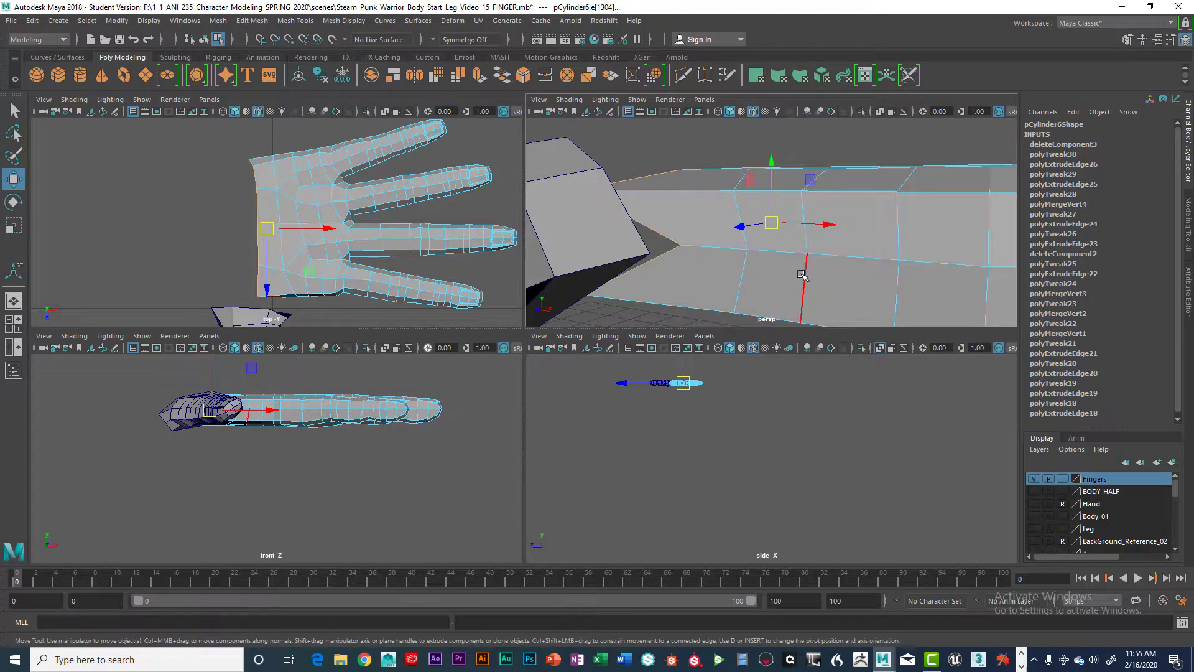
alt+drag(806, 266, 789, 272)
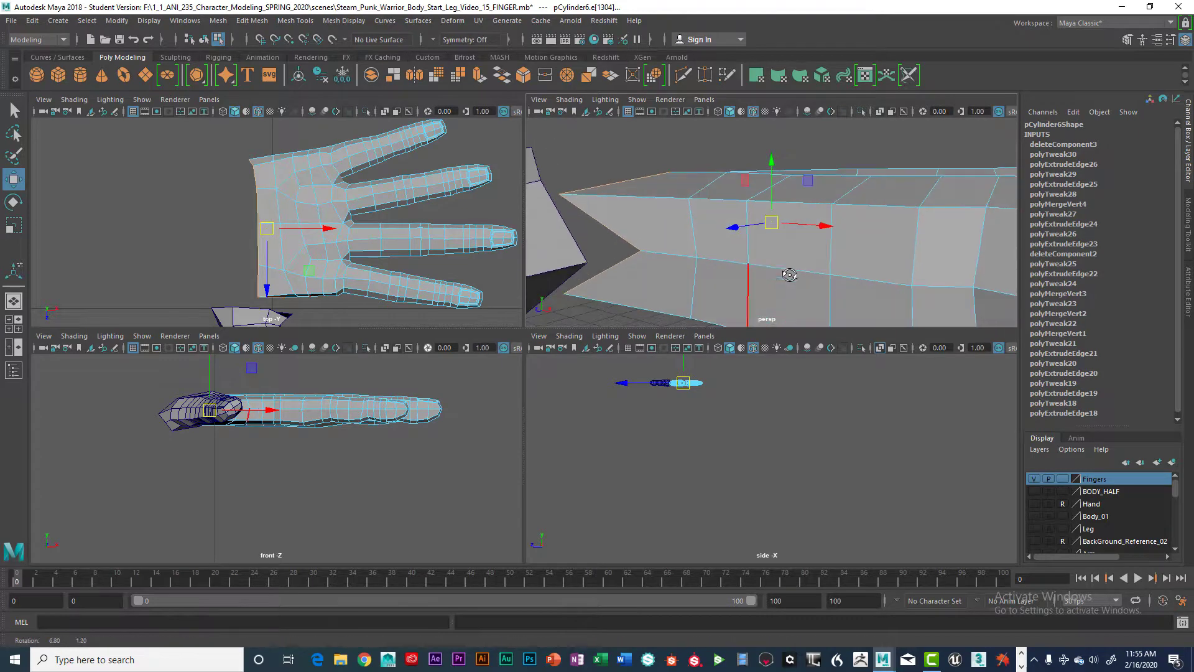
ctrl+click(624, 260)
mouse_move(732, 265)
alt+mouse_down()
mouse_move(864, 240)
mouse_move(634, 288)
mouse_move(725, 264)
alt+mouse_up()
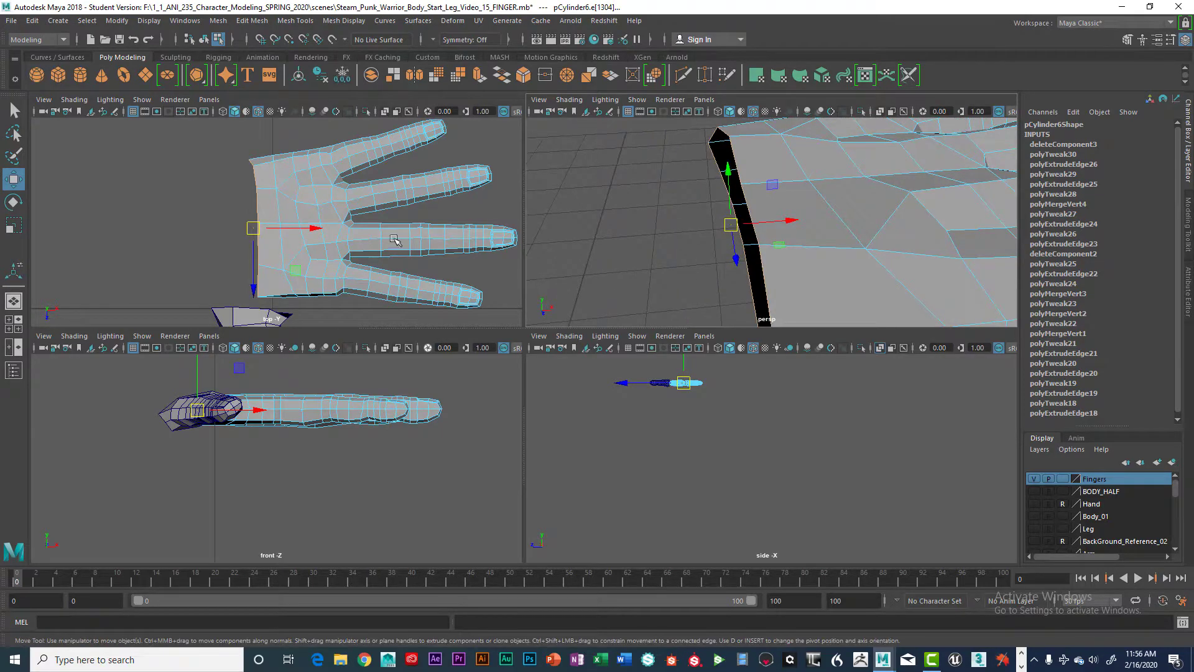
Show the Hand layer again and extrude the palm's border edges toward the wrist to the reference's next edge row
key(space)
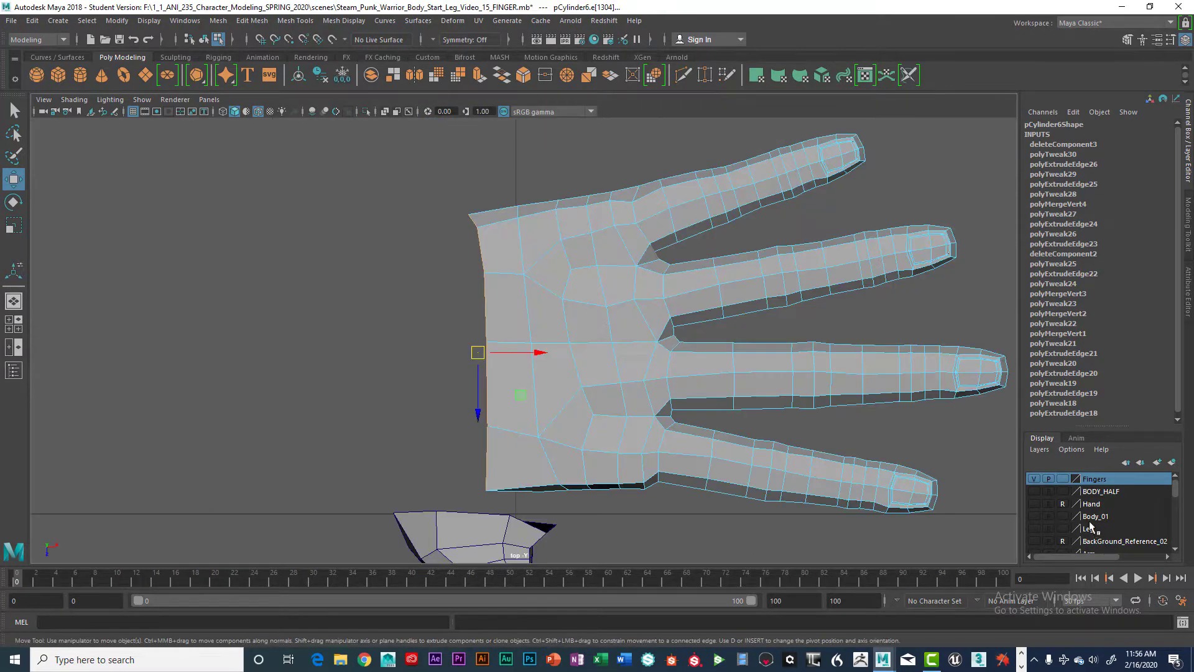
click(1034, 503)
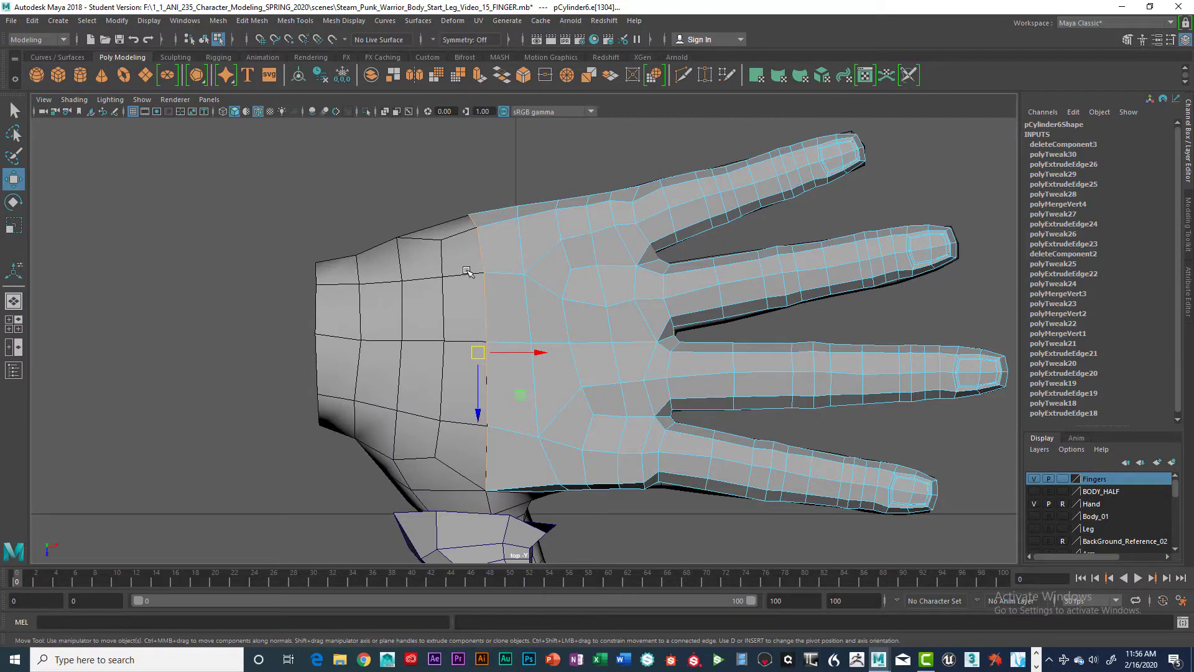
key(ctrl+e)
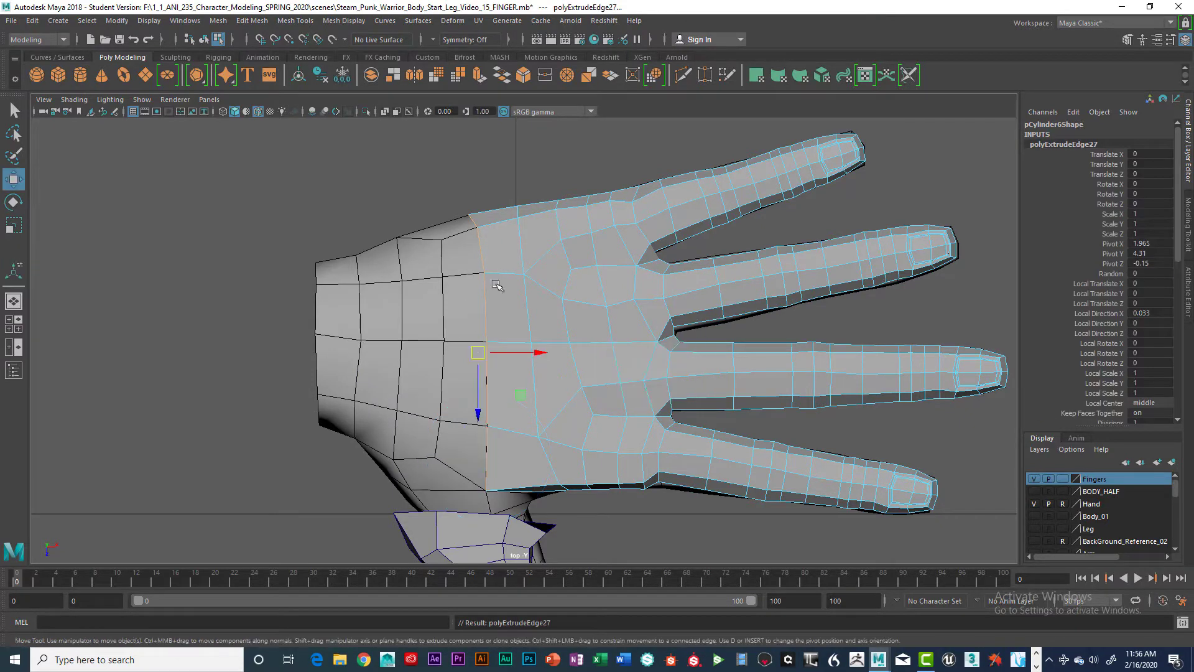
drag(534, 353, 503, 353)
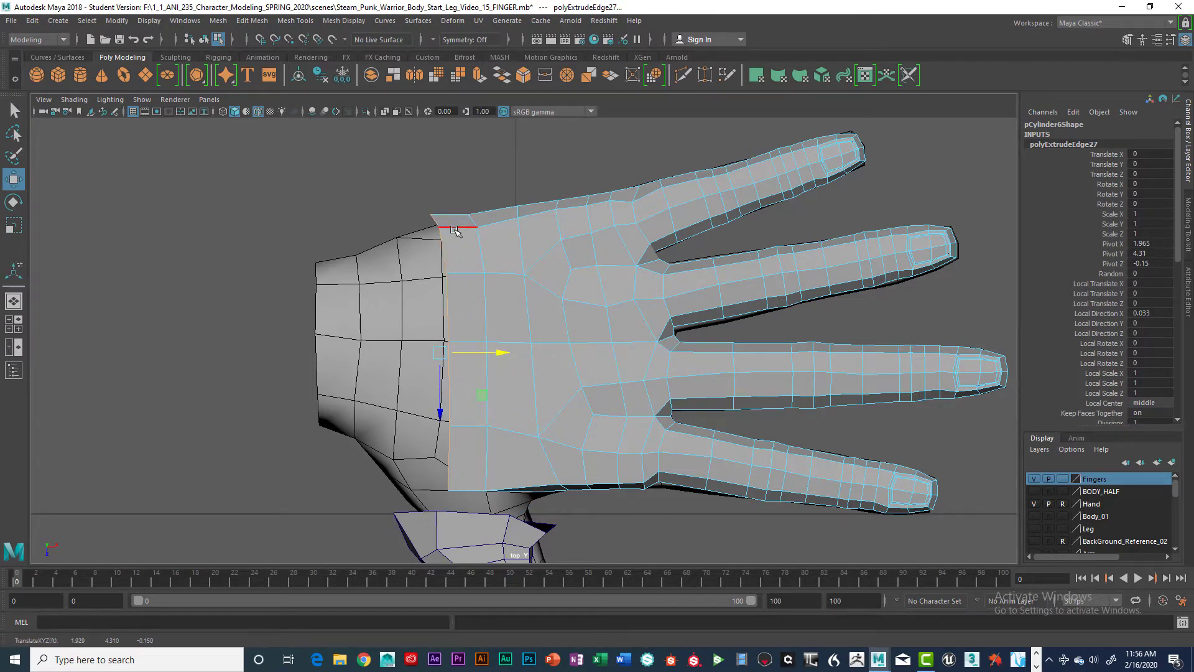
Switch to vertex selection and move the pinky-side corner vertices of the extruded edge onto the reference hand's outline
right_click(455, 231)
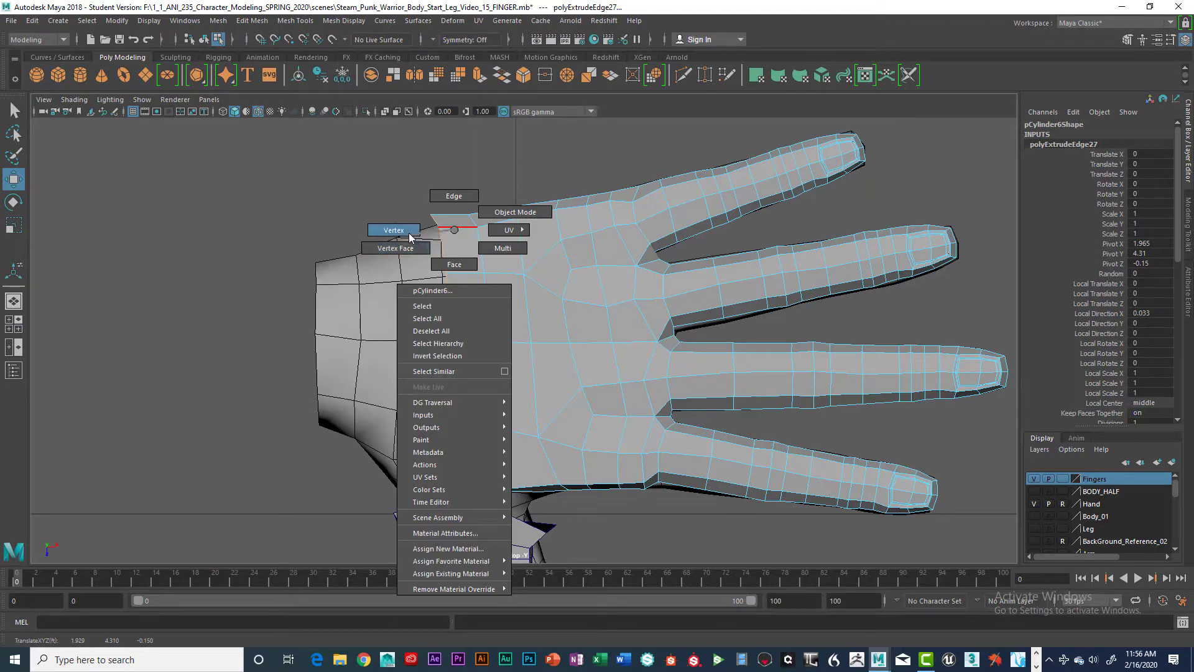
right_drag(454, 230, 402, 231)
click(430, 215)
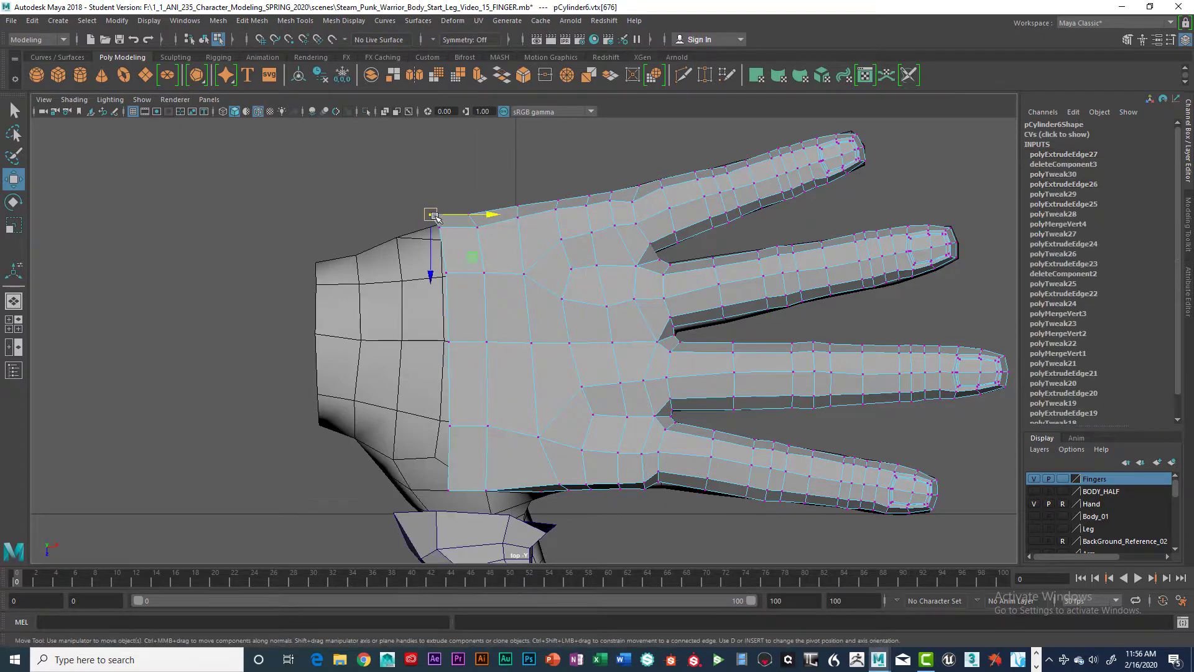
drag(431, 214, 398, 239)
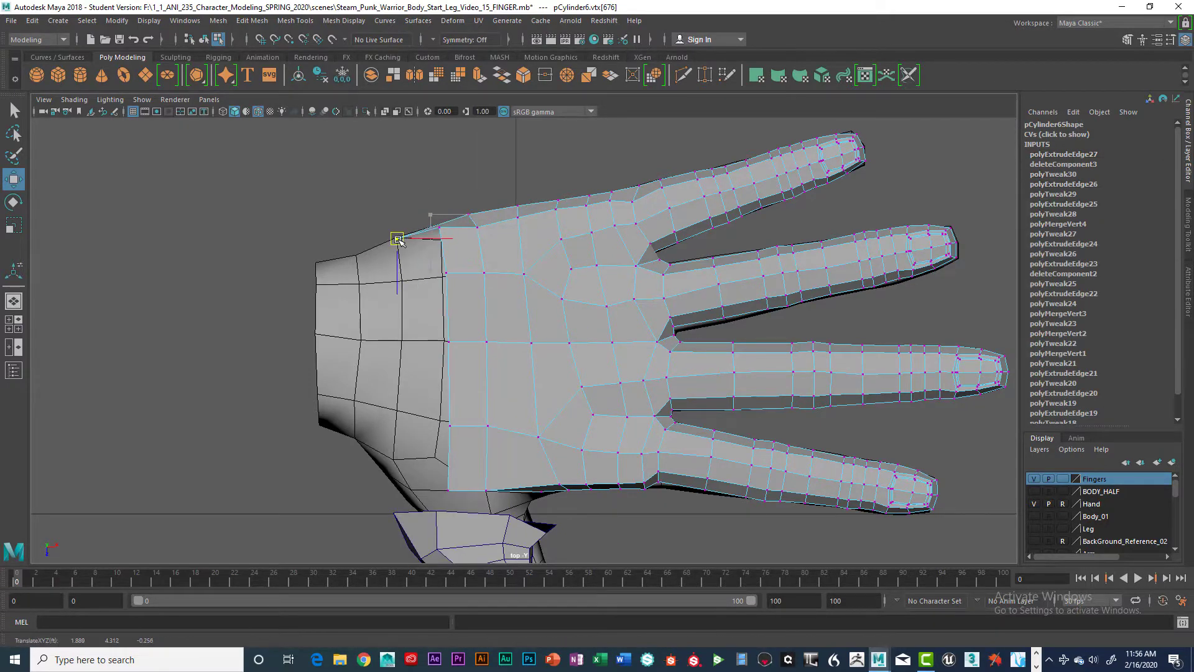
click(441, 238)
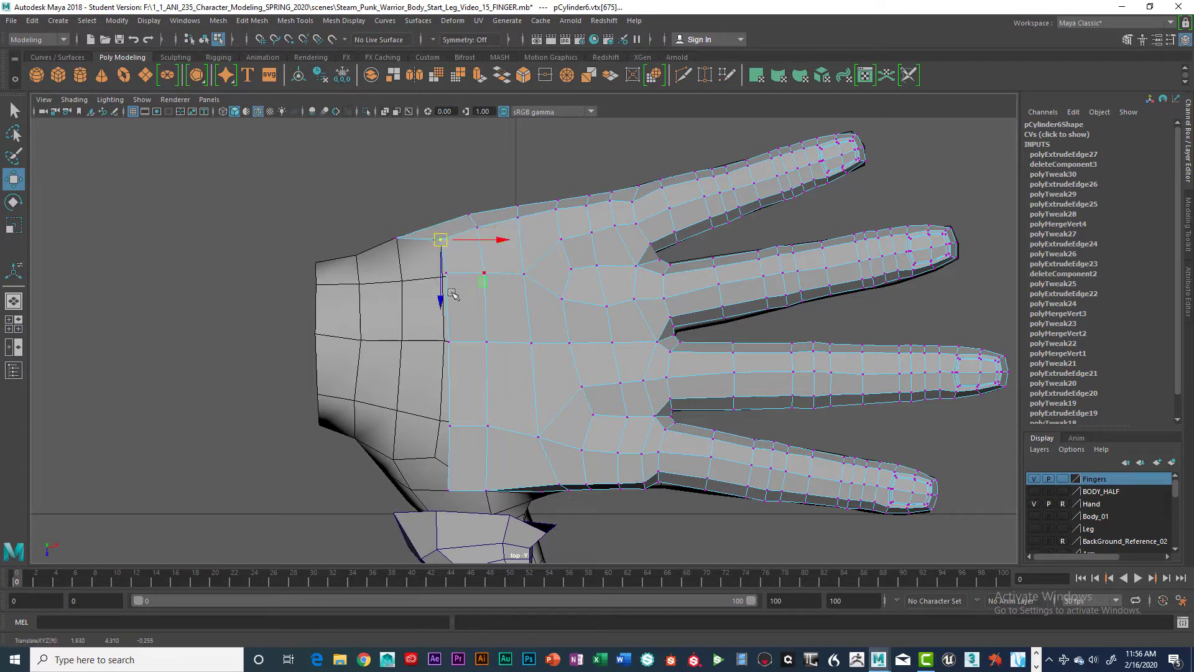
Align the remaining top-view vertices of the extruded edge with the reference edge row, pulling the thumb-side corner pair onto its junction
drag(413, 251, 443, 341)
drag(426, 409, 459, 436)
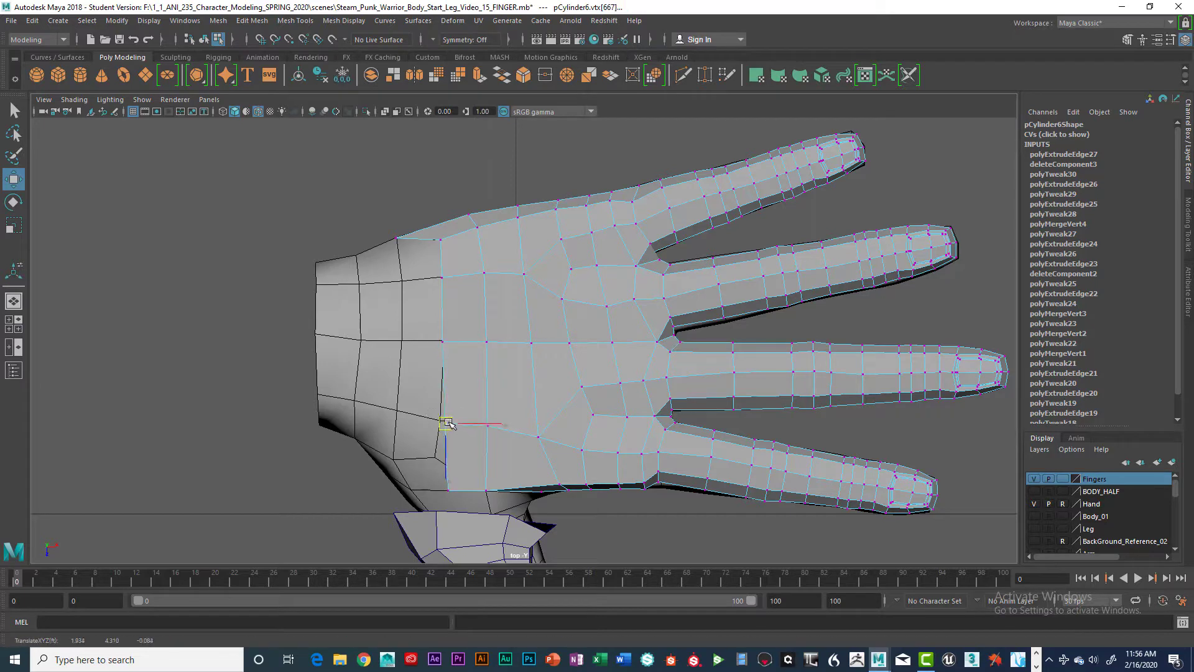
middle_drag(443, 482, 452, 490)
key(ctrl+z)
drag(423, 470, 501, 463)
middle_drag(501, 463, 440, 459)
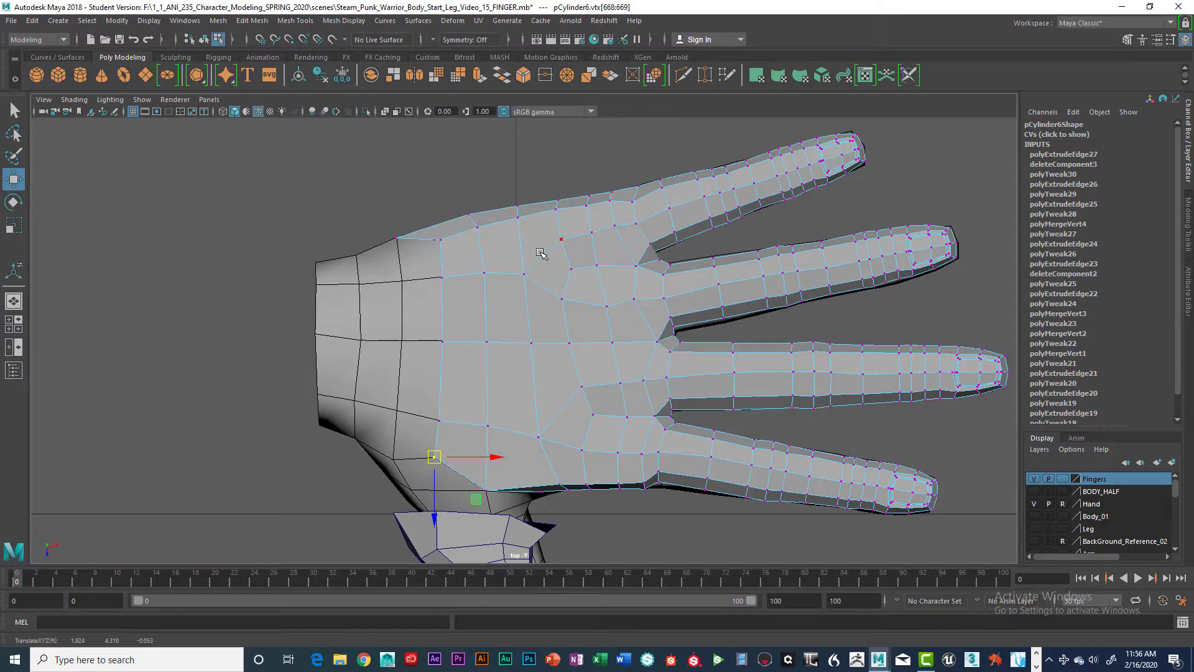
Hide the Hand layer and pull the underside corner vertex on the pinky side back to the wrist-side tip
key(space)
key(space)
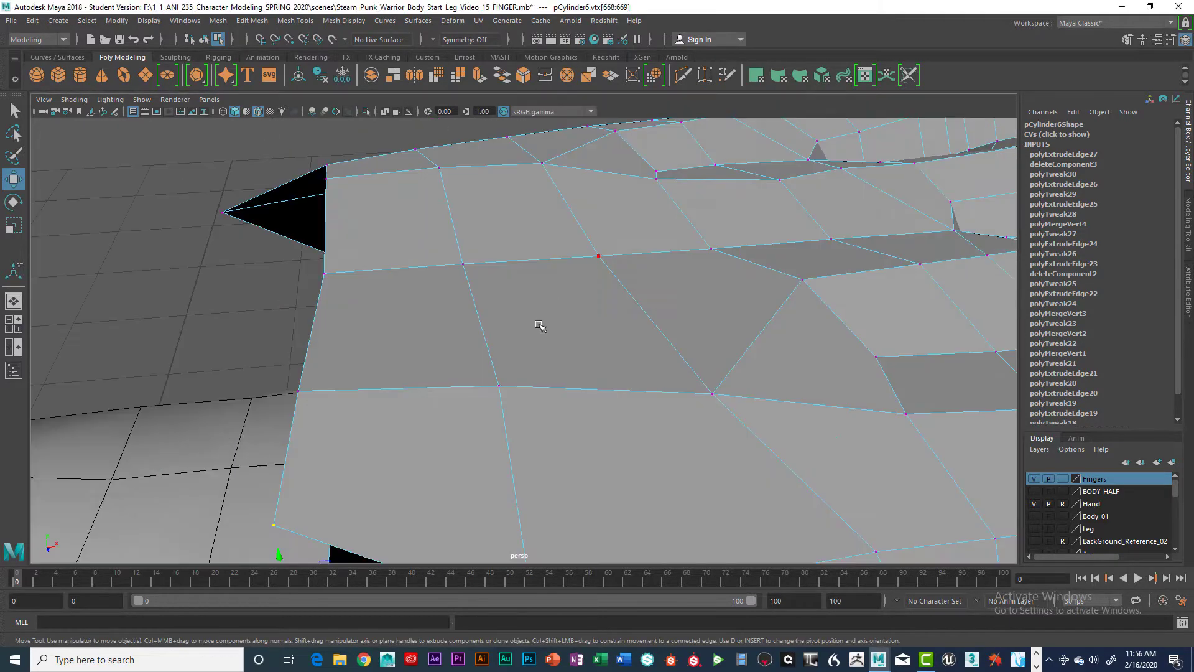
alt+drag(541, 328, 616, 372)
scroll(475, 330, down, 10)
scroll(648, 348, up, 6)
click(618, 364)
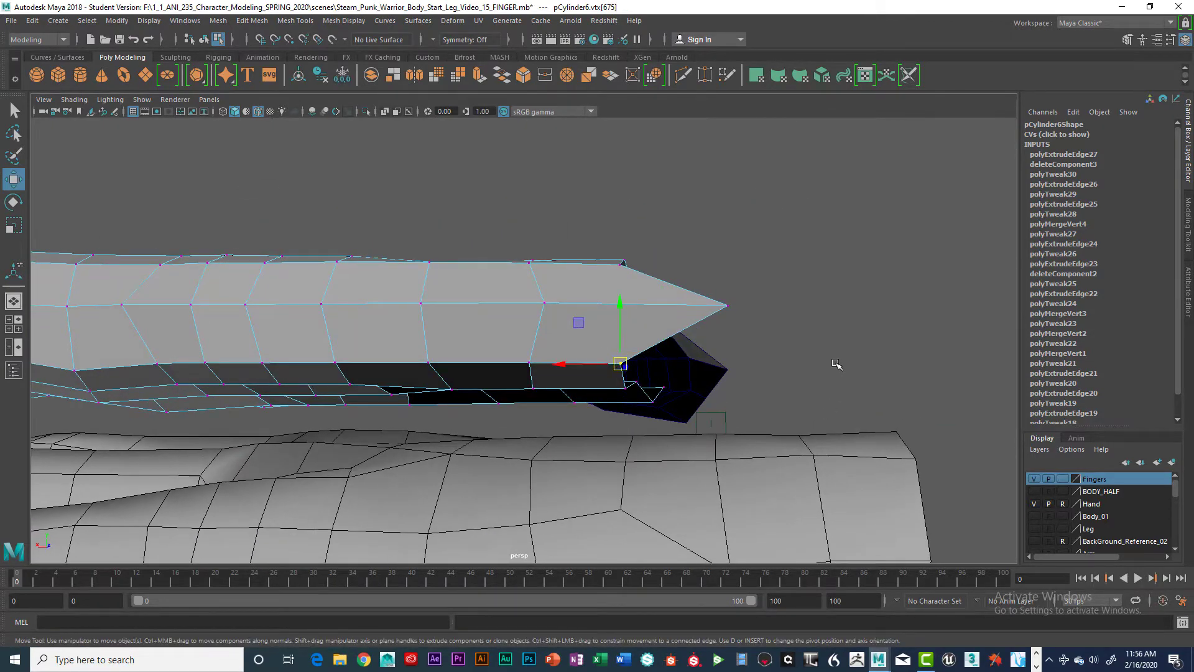
alt+drag(837, 365, 856, 379)
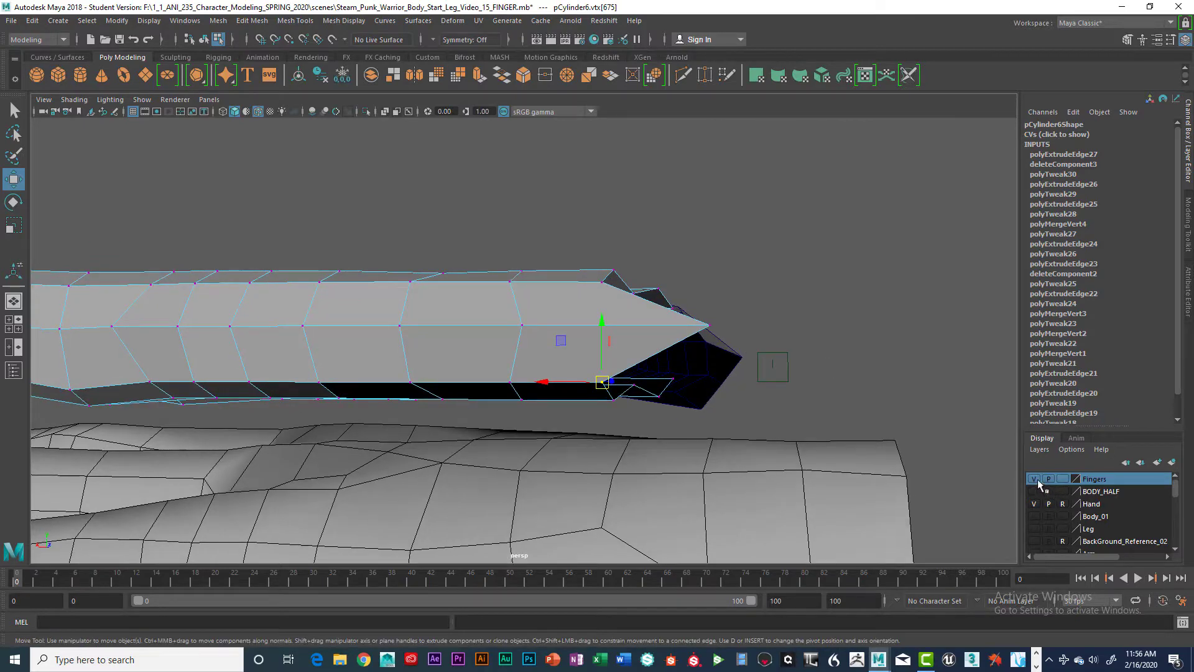
click(1033, 503)
alt+drag(741, 360, 616, 412)
key(space)
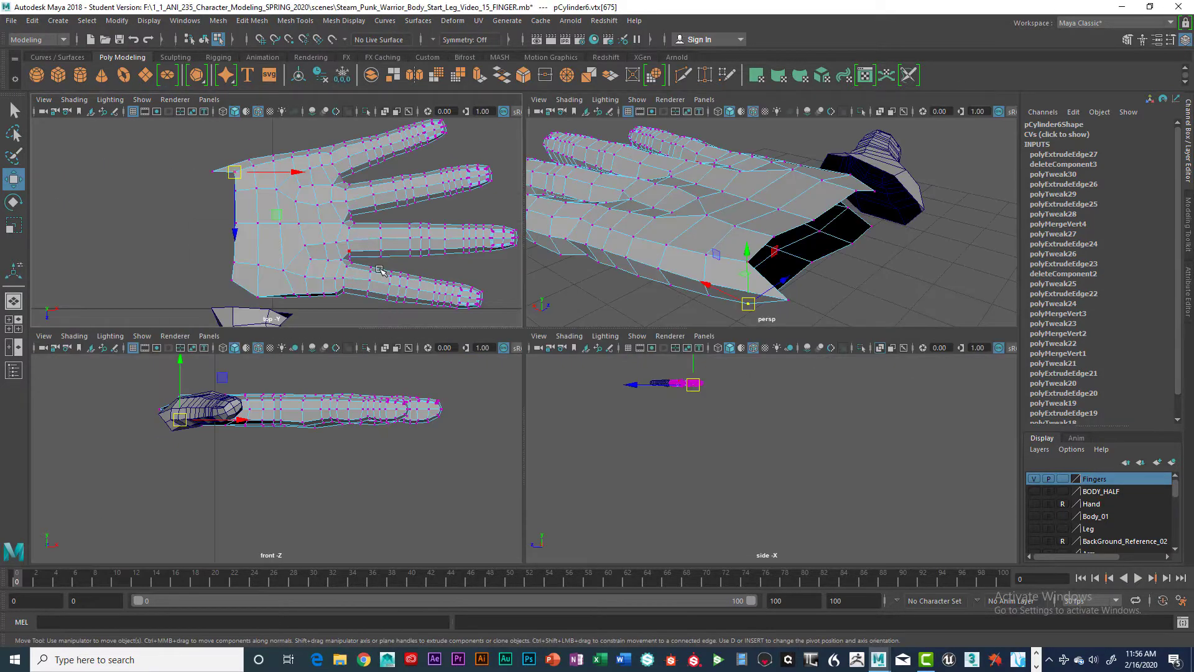
key(space)
drag(503, 239, 460, 248)
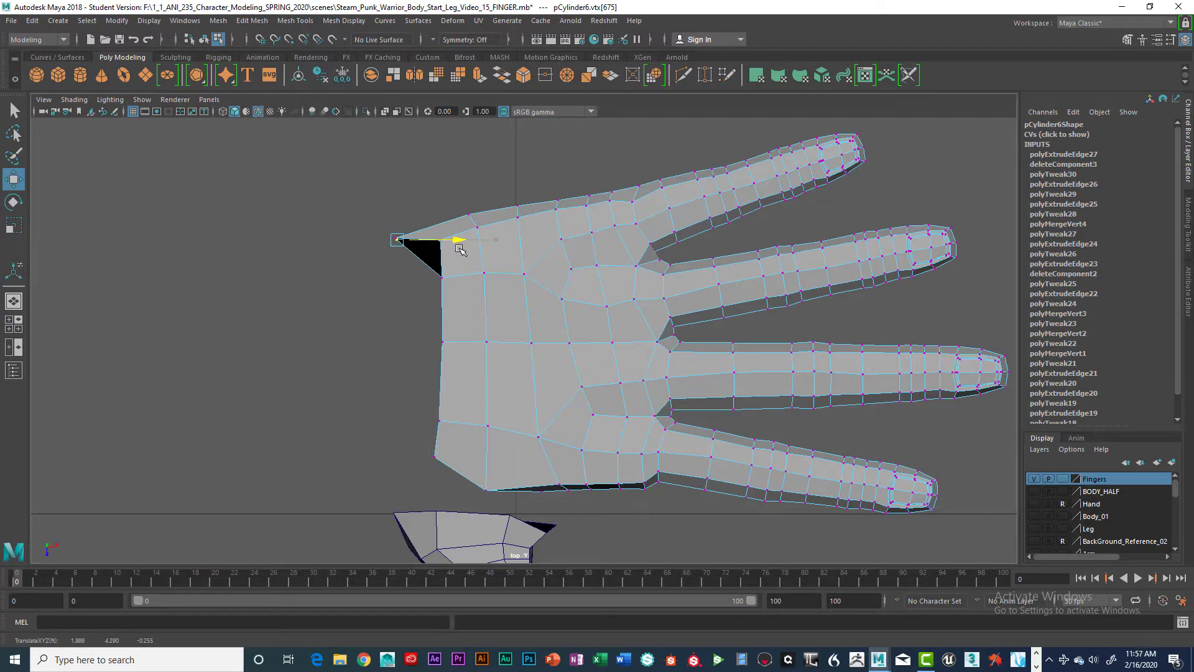
Pull the middle underside vertex of the wrist opening outward toward the wrist
key(space)
alt+drag(865, 264, 793, 304)
click(732, 300)
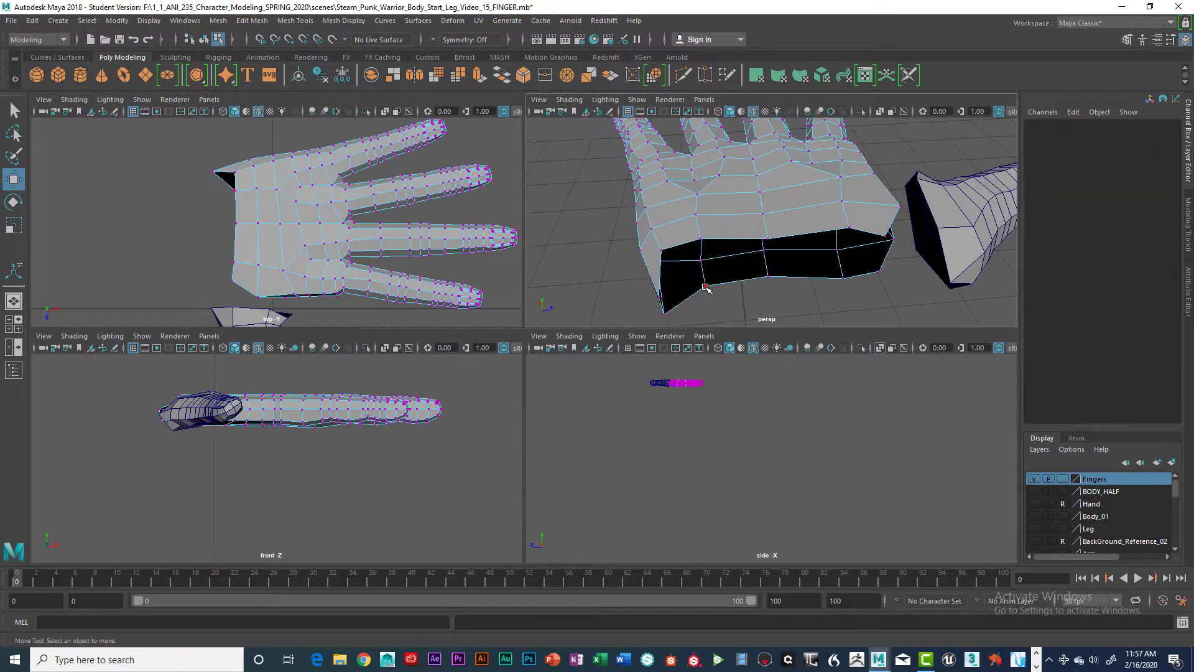
click(706, 288)
alt+drag(700, 261, 786, 280)
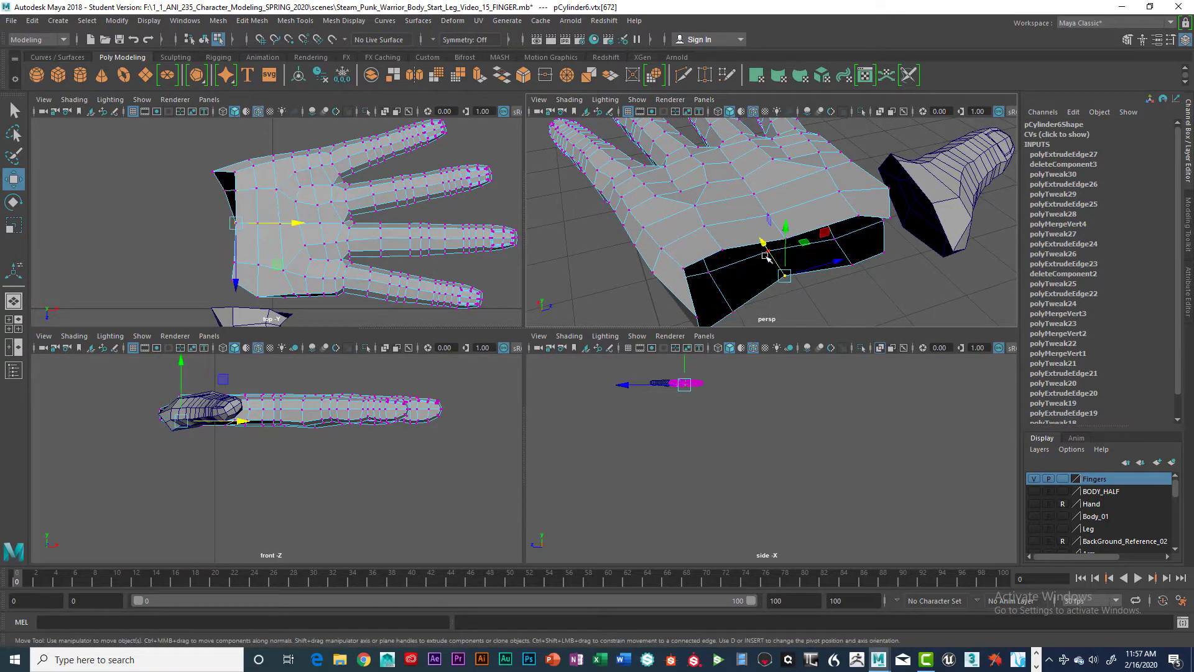
click(786, 278)
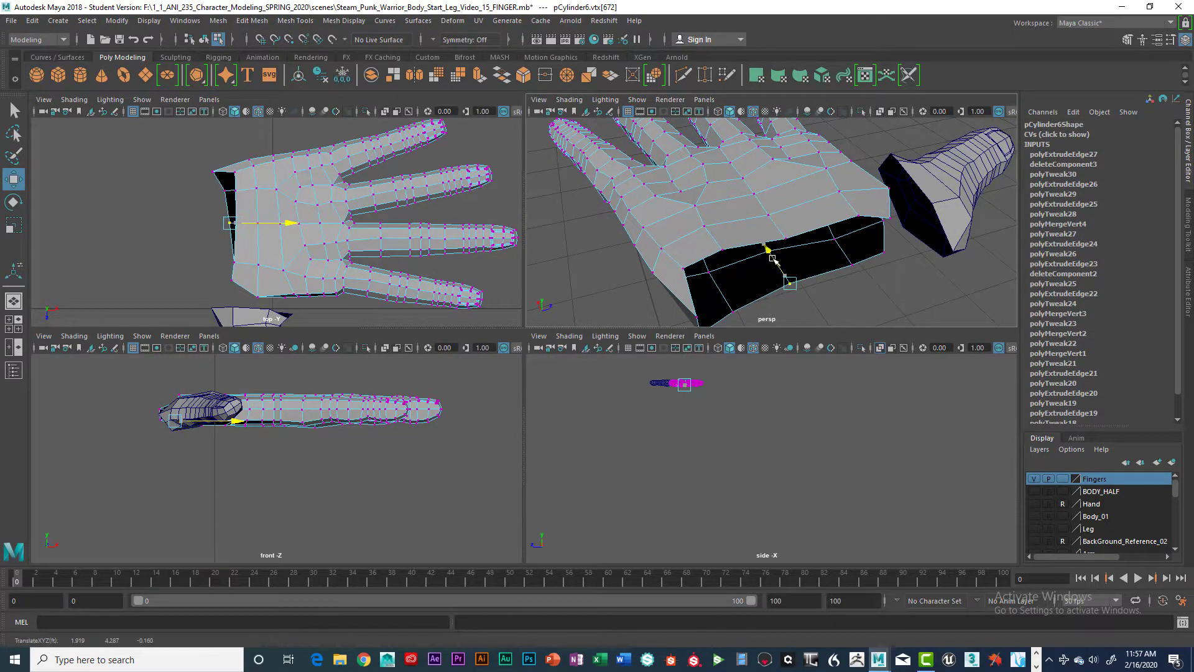
Move the neighbouring underside vertices of the wrist opening outward so that the lower edge runs evenly to the pinky-side corner
click(734, 311)
mouse_move(715, 282)
mouse_down()
mouse_move(717, 298)
mouse_move(702, 293)
mouse_up()
alt+middle_drag(730, 286, 740, 207)
drag(718, 194, 775, 186)
click(771, 230)
alt+drag(749, 265, 673, 236)
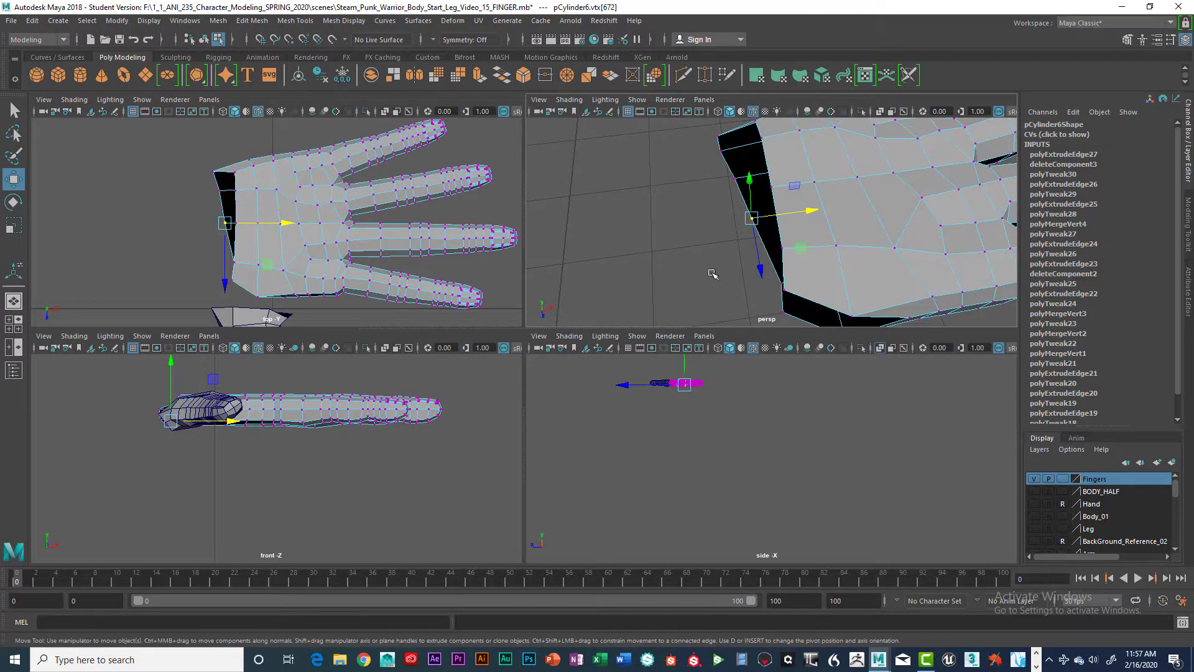
alt+drag(713, 274, 788, 219)
Switch to edge selection and select the edges along the back-of-hand side of the wrist opening
click(699, 211)
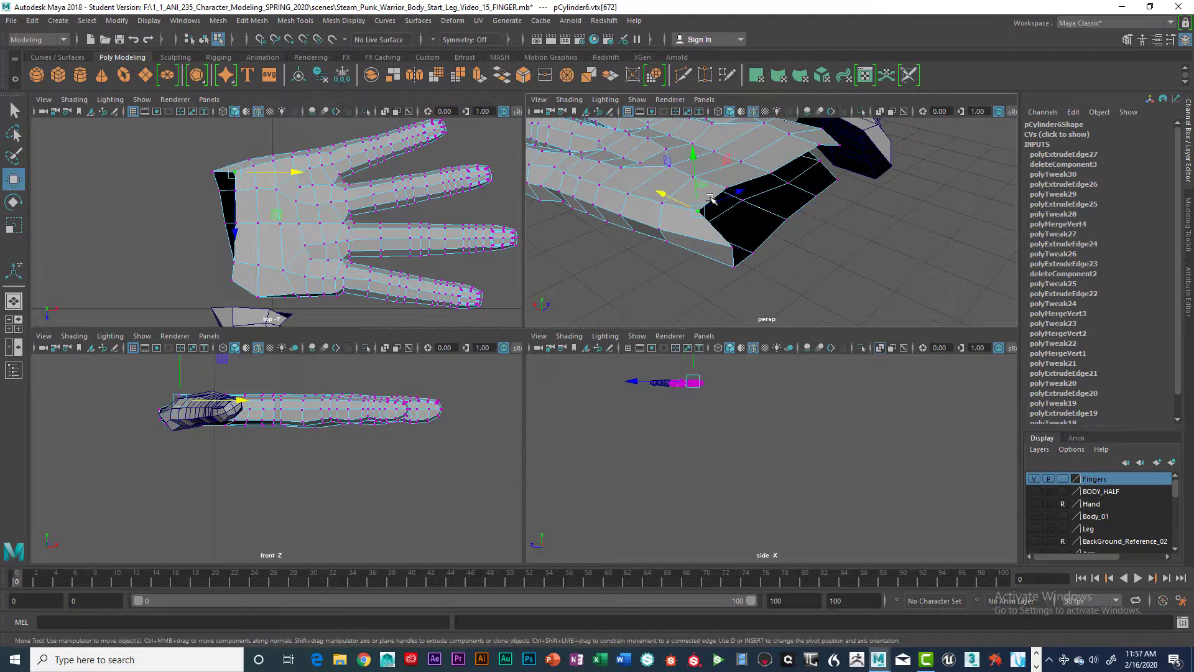
click(711, 199)
right_click(715, 200)
click(716, 163)
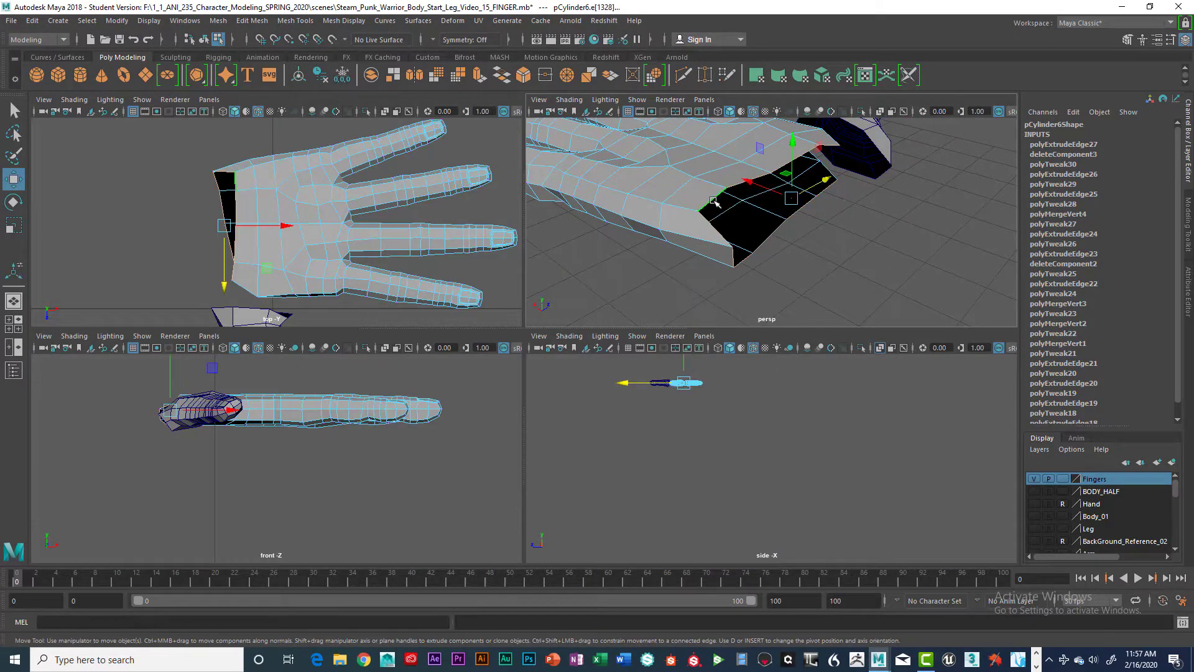
alt+drag(842, 240, 760, 211)
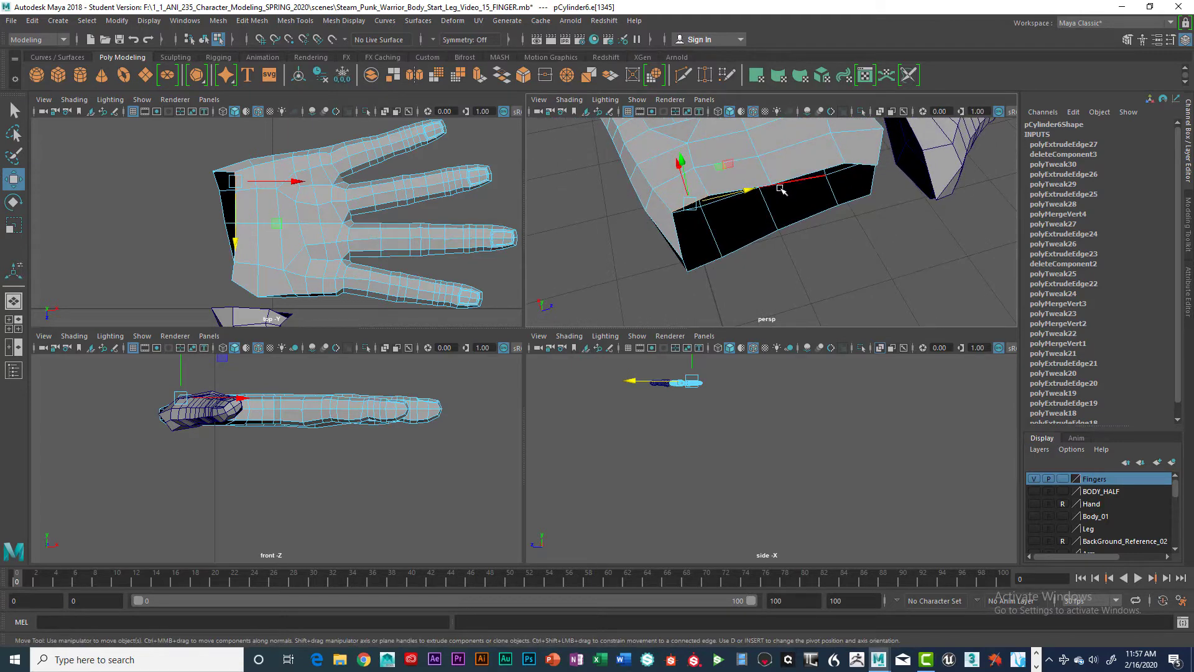
key(q)
alt+drag(758, 197, 735, 218)
shift+click(790, 197)
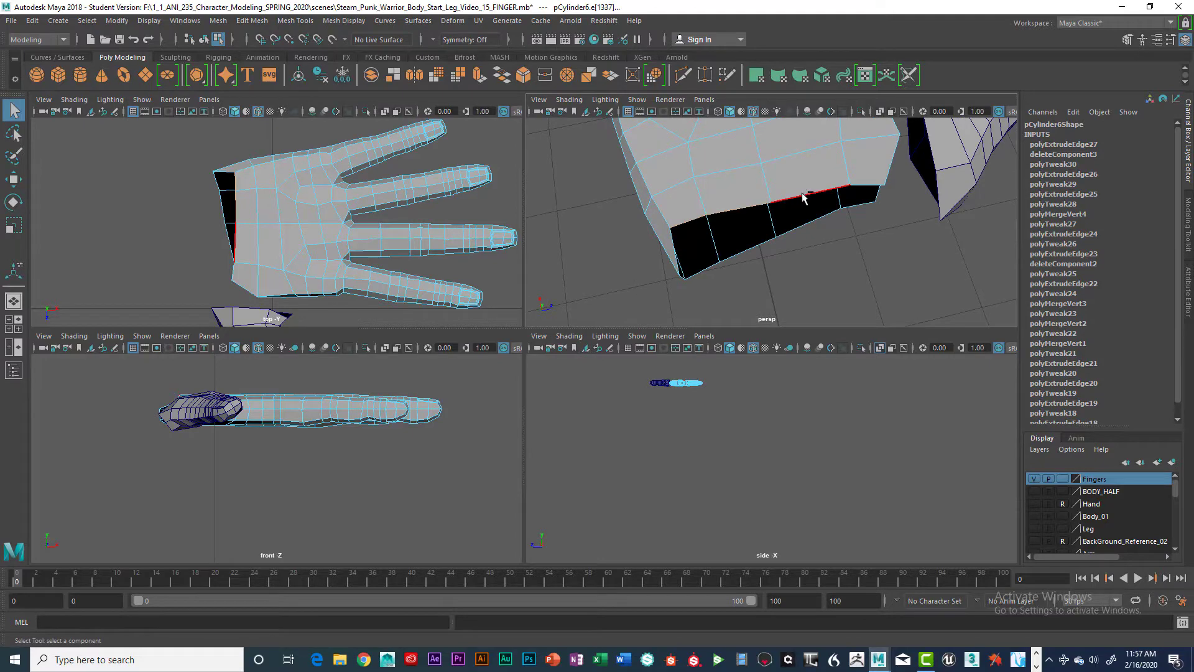
shift+click(868, 184)
alt+drag(892, 245, 721, 233)
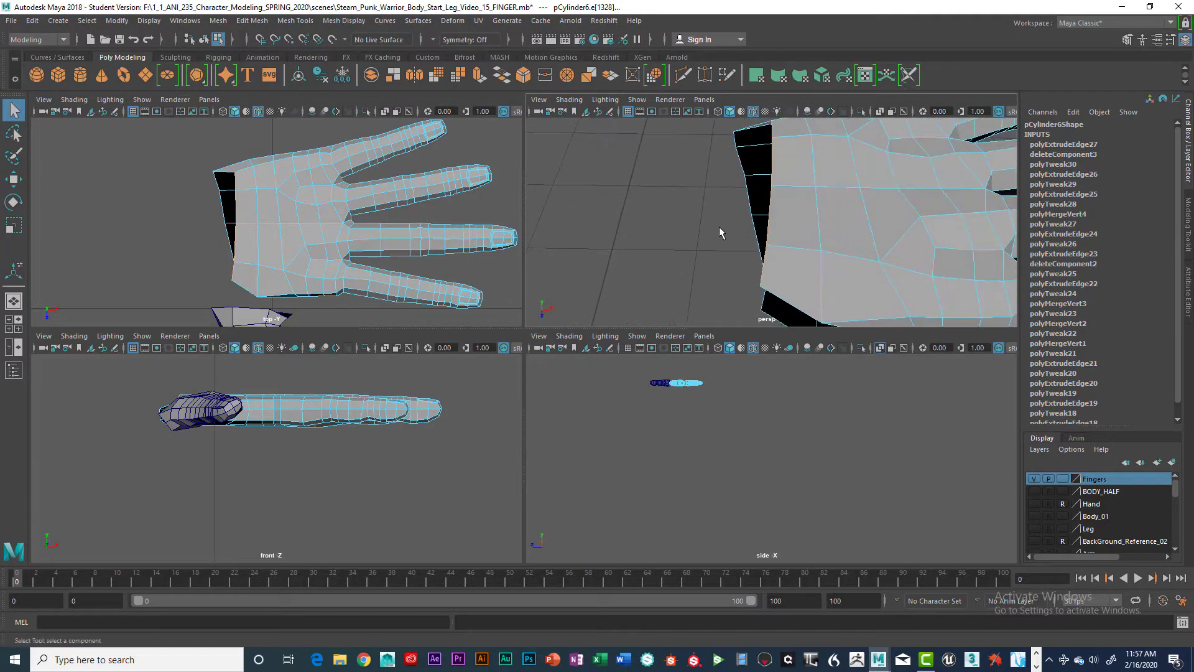
Show the Hand layer in the top view and extrude the selected back-of-hand edges to the reference's next edge row
key(space)
alt+middle_drag(563, 273, 549, 228)
click(1034, 504)
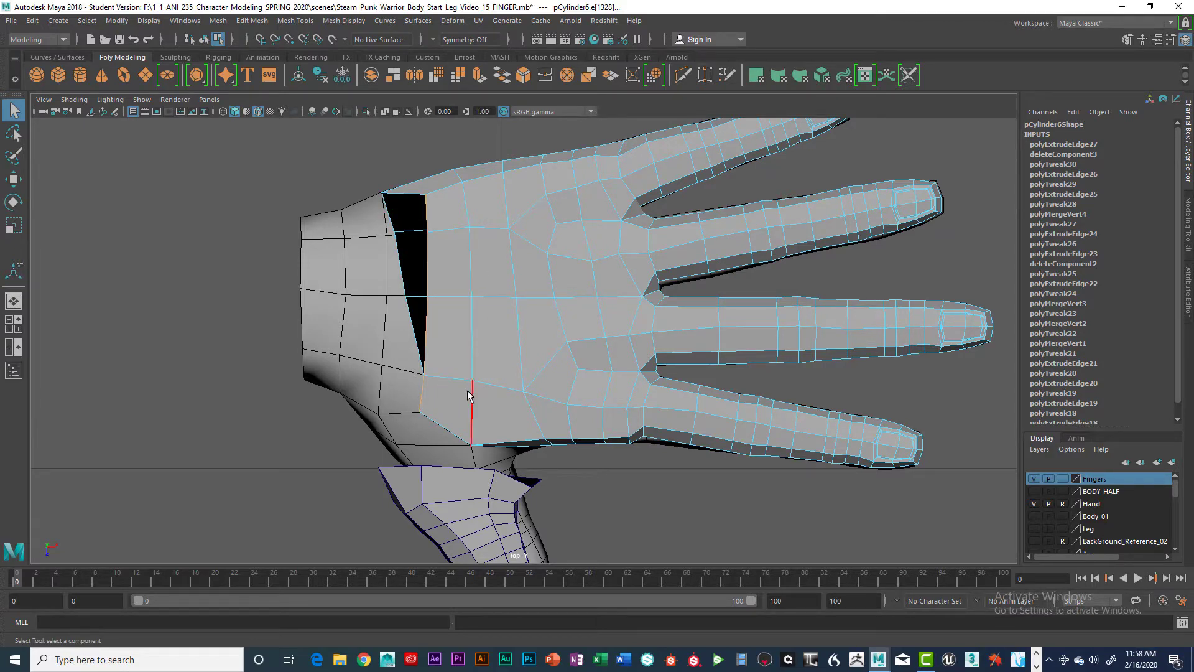
shift+right_drag(470, 396, 406, 396)
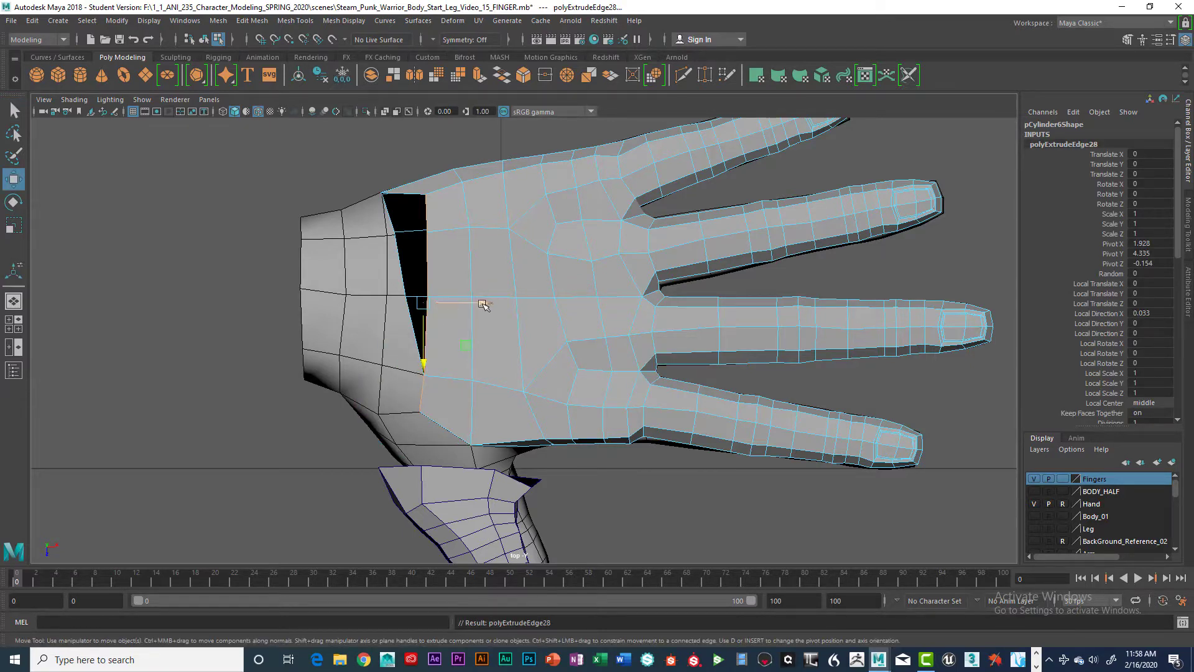
drag(479, 303, 441, 306)
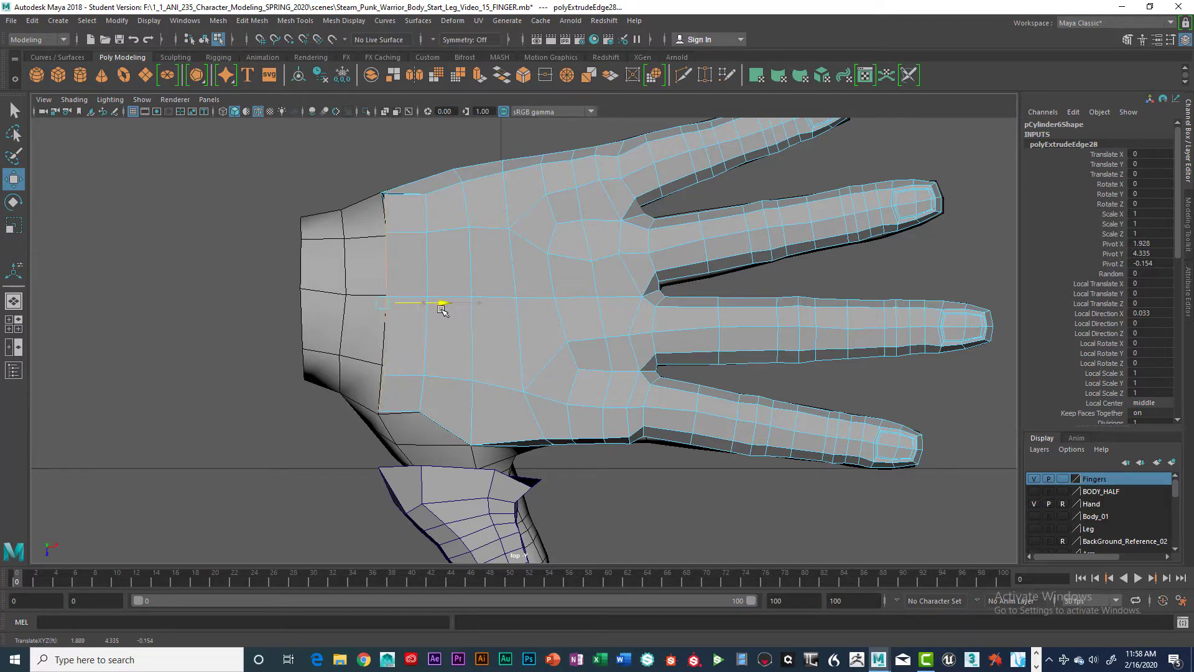
Switch to vertex selection and move the two pinky-side vertices of the new back-of-hand row onto the reference's matching edge intersections
right_drag(383, 242, 320, 247)
scroll(447, 381, up, 3)
alt+middle_drag(422, 255, 546, 286)
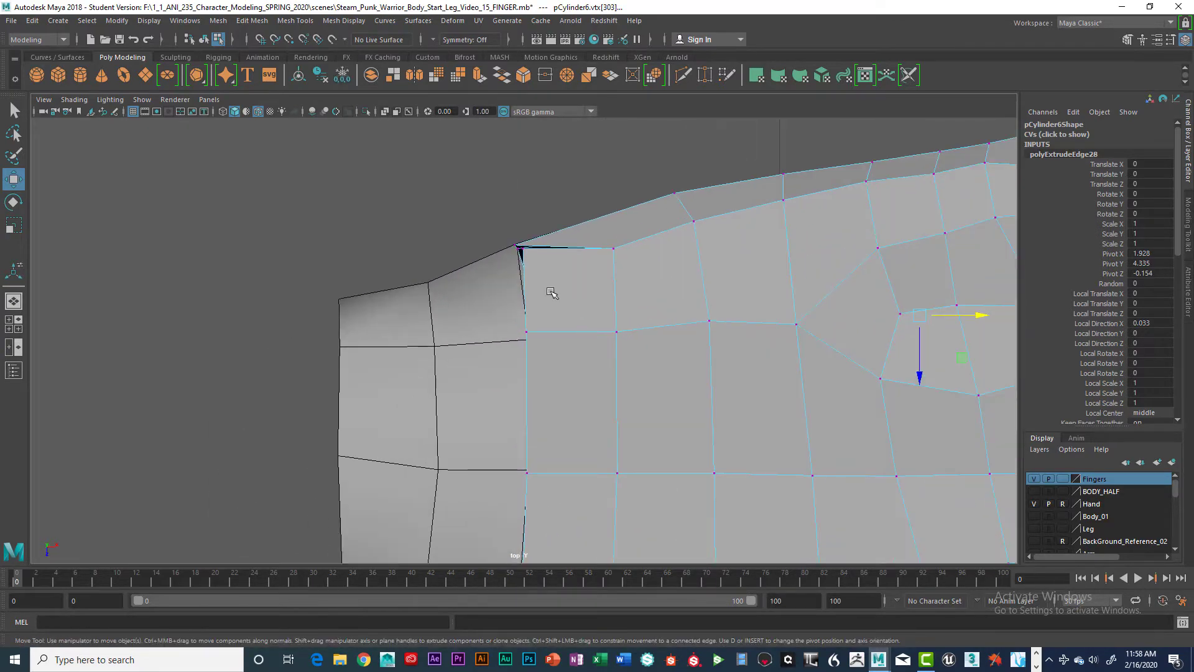
key(super)
key(super)
click(529, 256)
drag(529, 254, 523, 260)
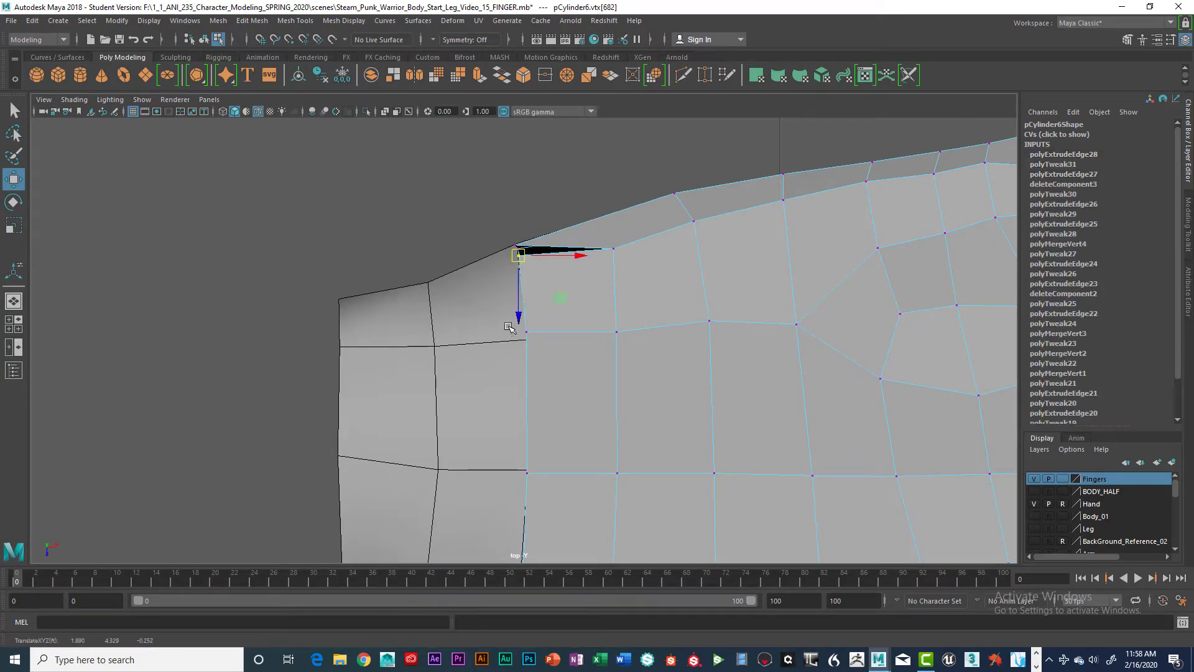
click(527, 335)
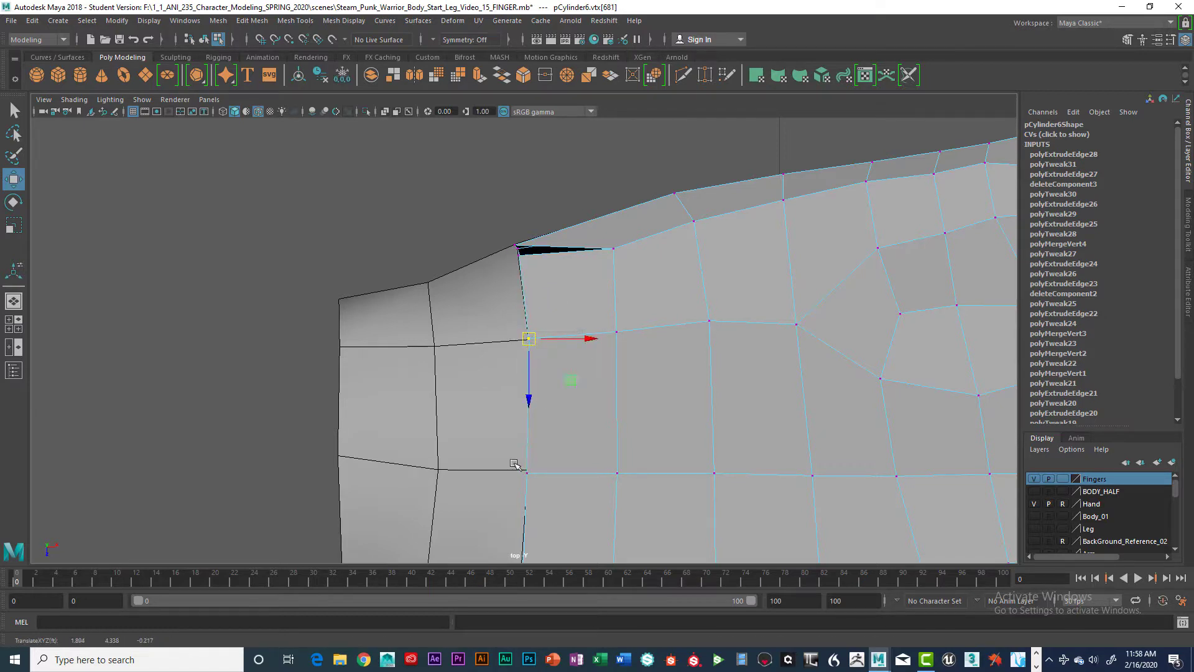
Fit the middle and thumb-side vertices of the new back-of-hand row to the reference's edge row
click(528, 472)
alt+middle_drag(541, 417, 541, 187)
click(518, 416)
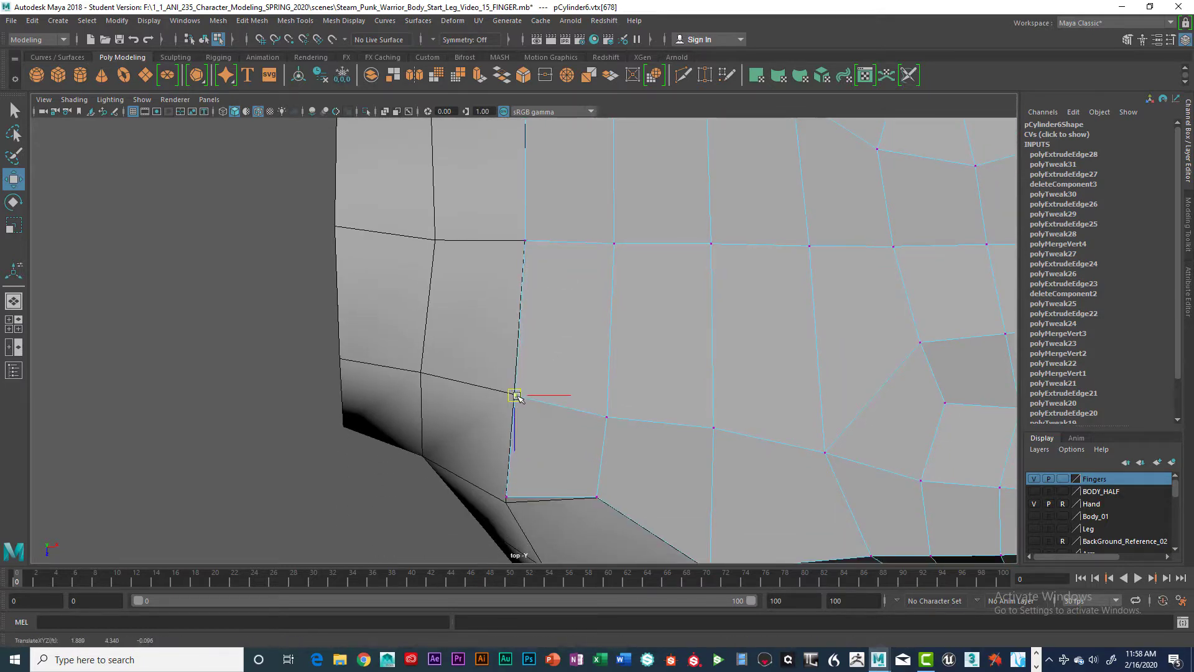
click(518, 394)
alt+middle_drag(520, 395, 537, 333)
click(524, 435)
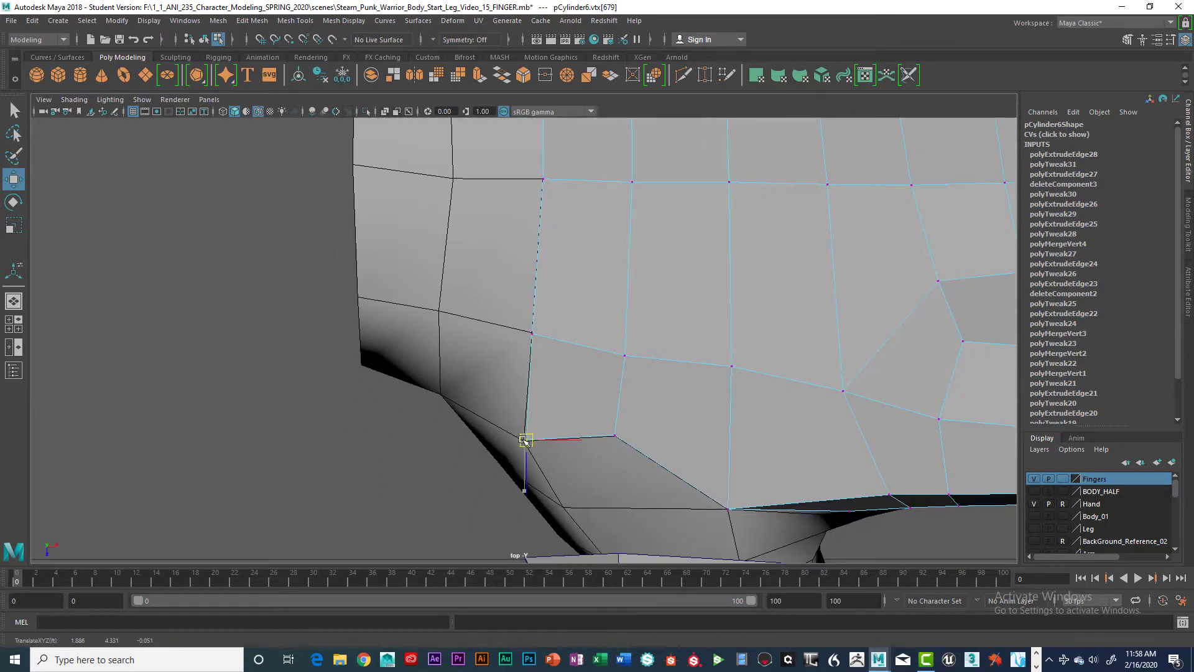
scroll(553, 344, down, 5)
alt+middle_drag(527, 328, 514, 409)
scroll(508, 349, up, 2)
In the perspective view, snap the loose pinky-side corner vertex of the new row onto the neighbouring side border vertex
key(space)
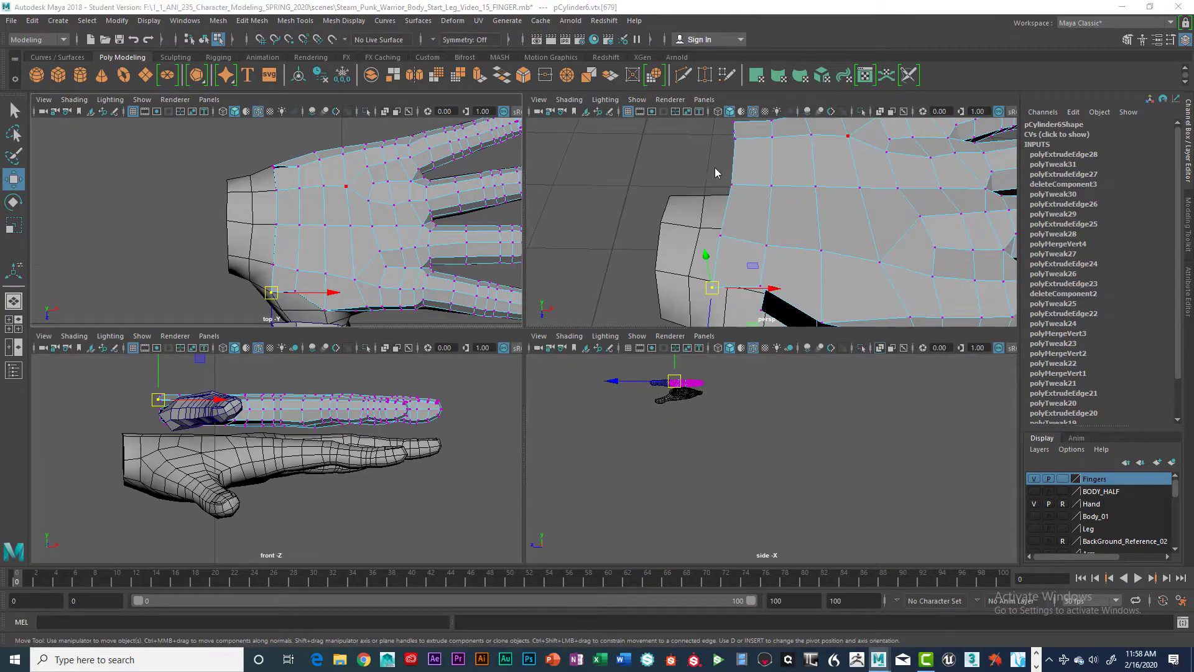
key(space)
alt+drag(564, 263, 488, 278)
click(491, 265)
alt+drag(396, 283, 392, 293)
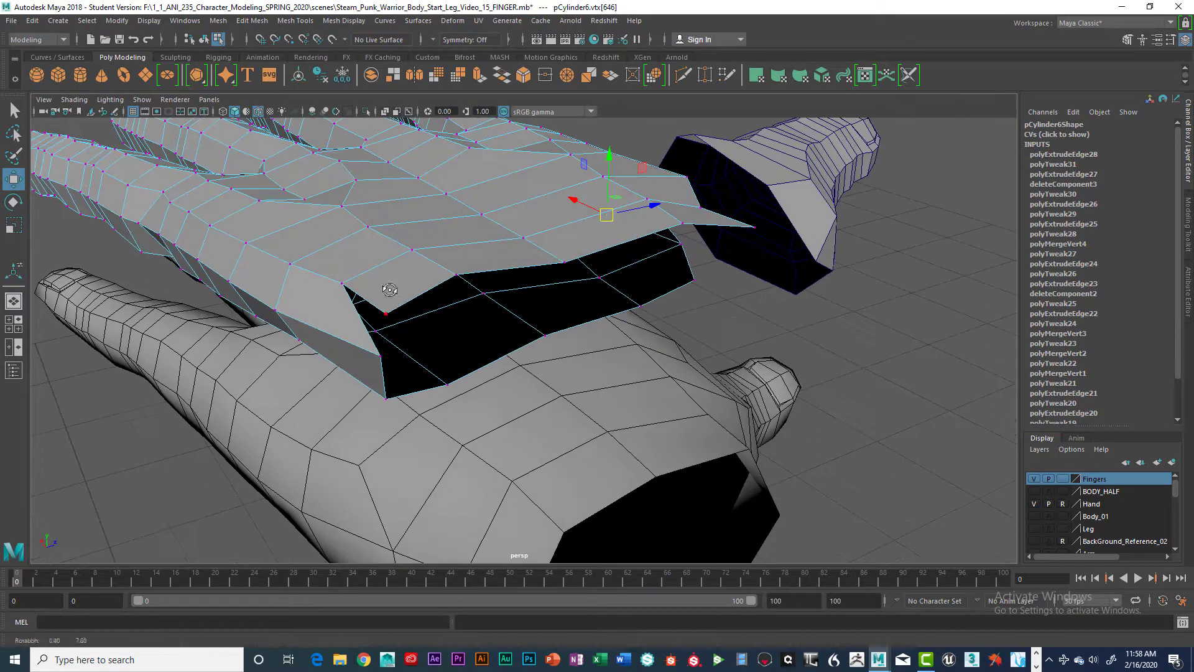
click(386, 313)
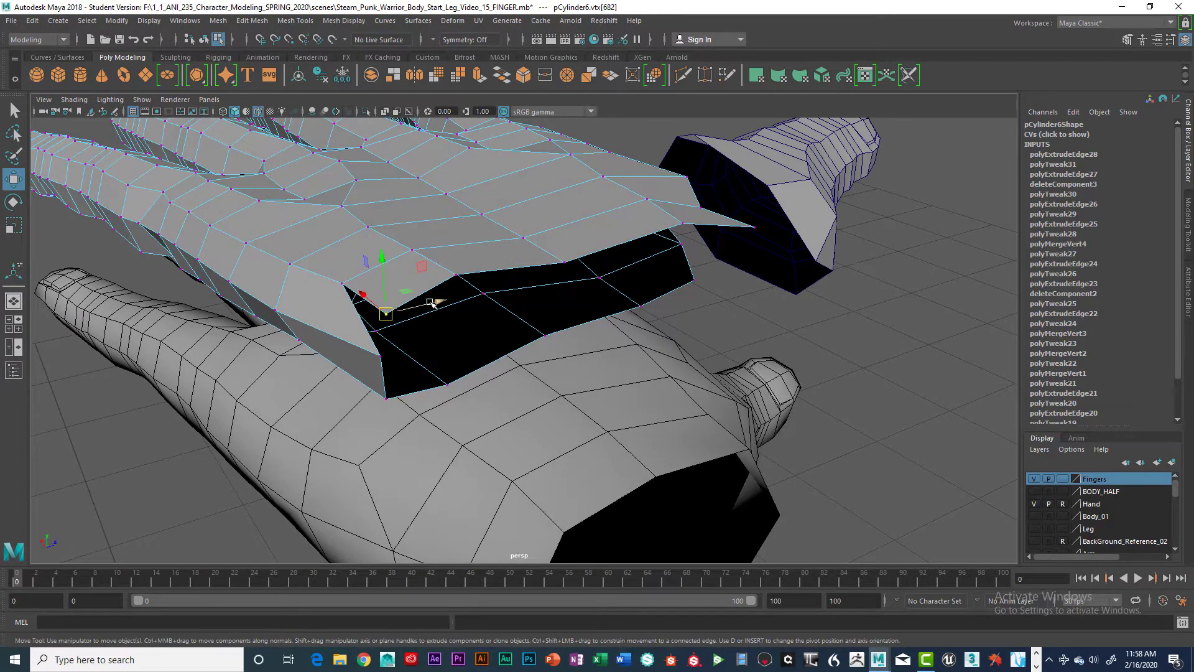
key(v)
drag(386, 313, 378, 362)
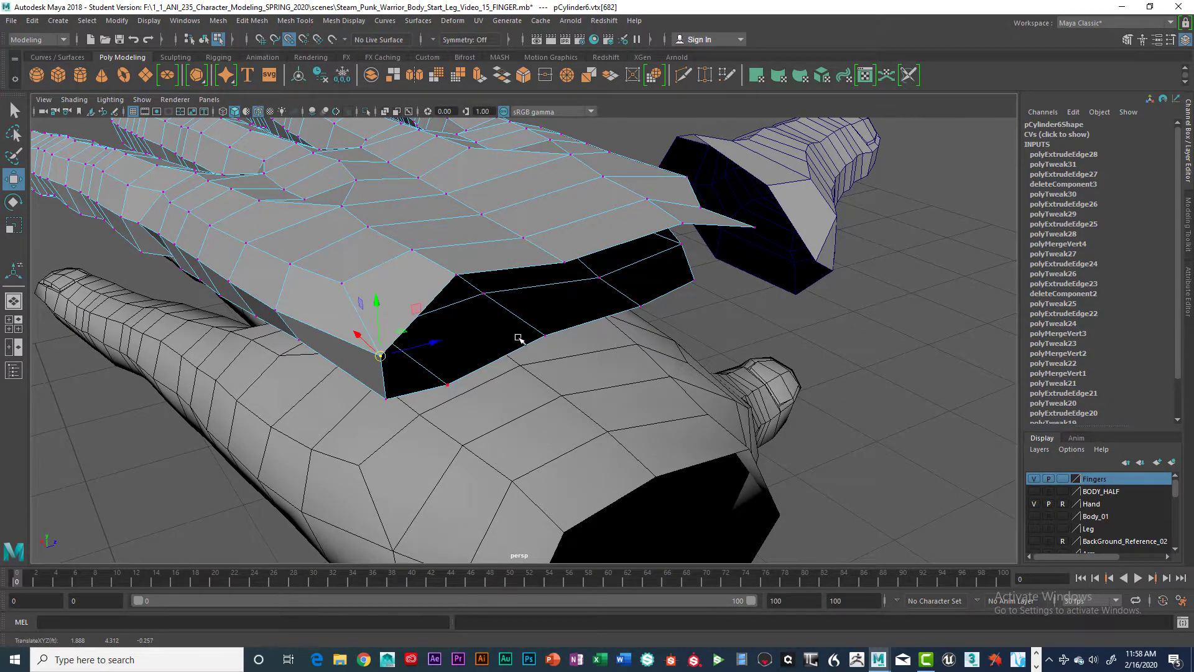
Hide the Hand layer and merge the two overlapping pinky-side corner vertices with Merge to Center
alt+drag(554, 328, 725, 285)
click(749, 290)
alt+drag(720, 288, 753, 308)
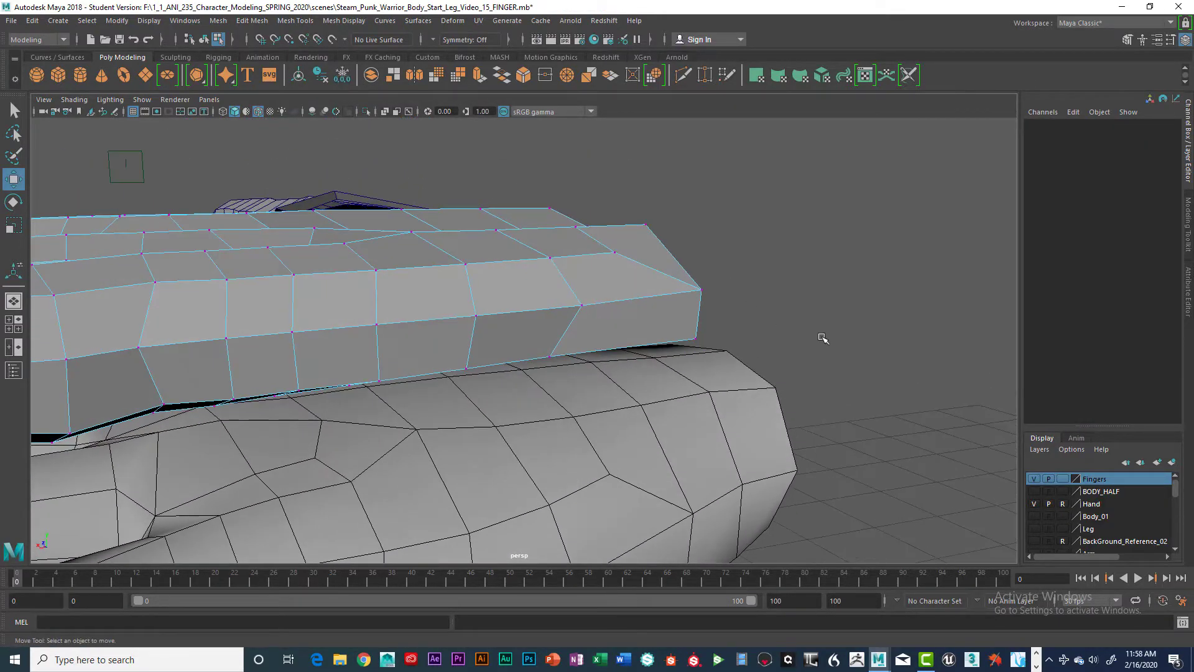
click(1034, 503)
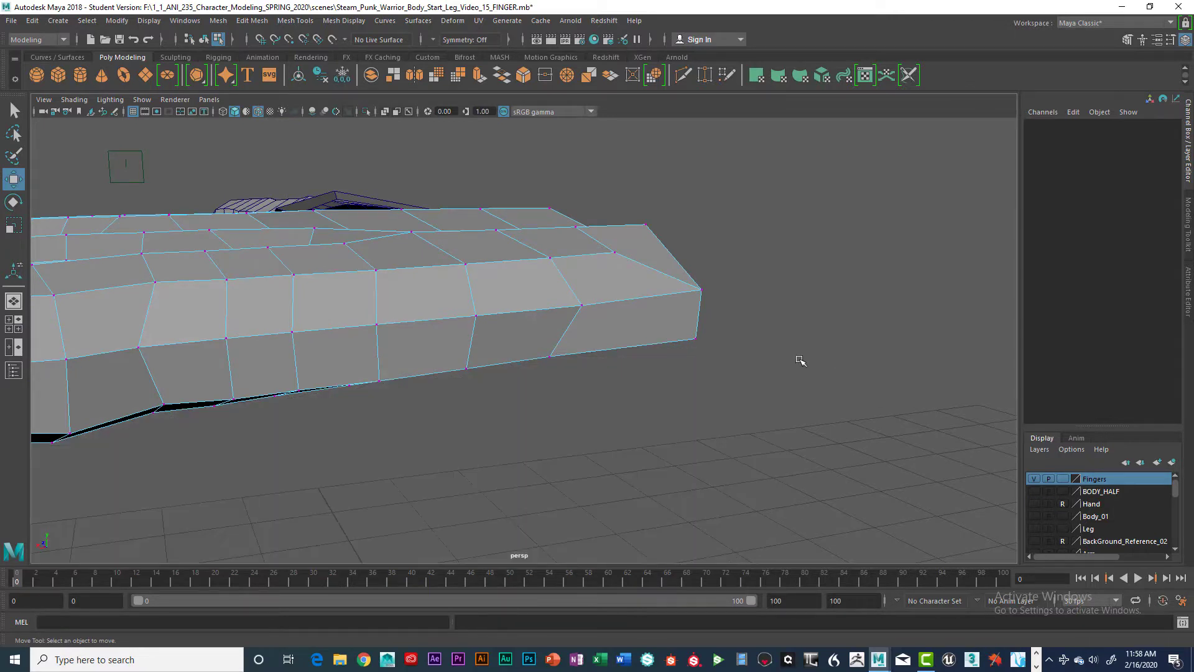
click(684, 280)
alt+drag(748, 314, 744, 323)
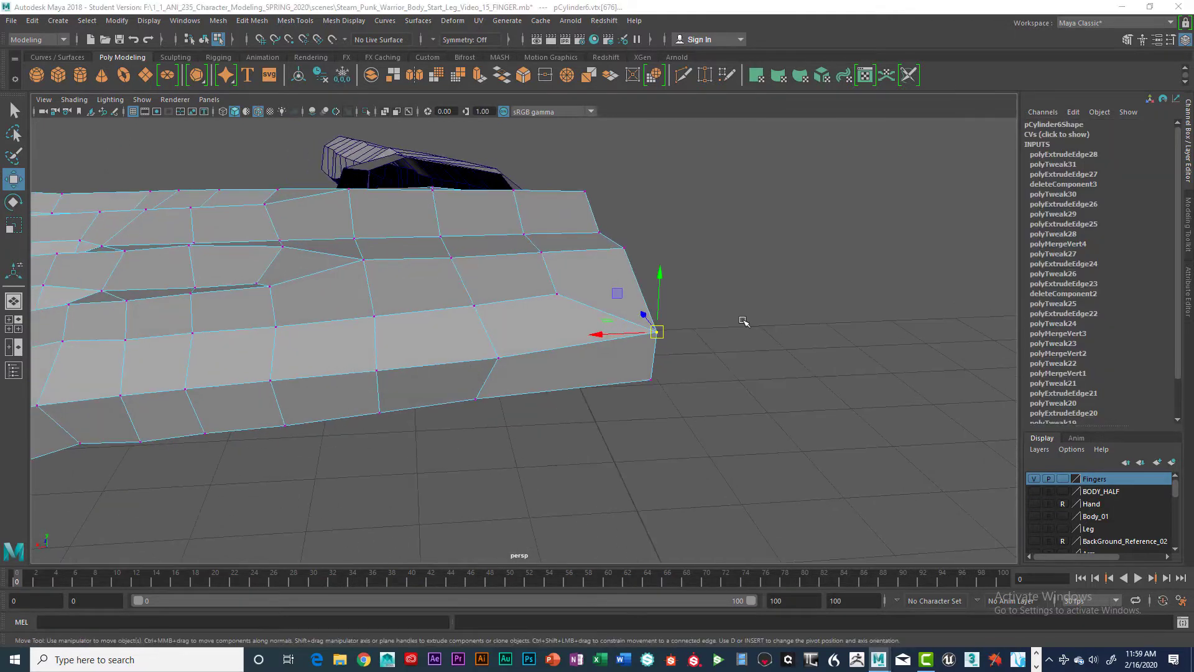
key(space)
click(635, 347)
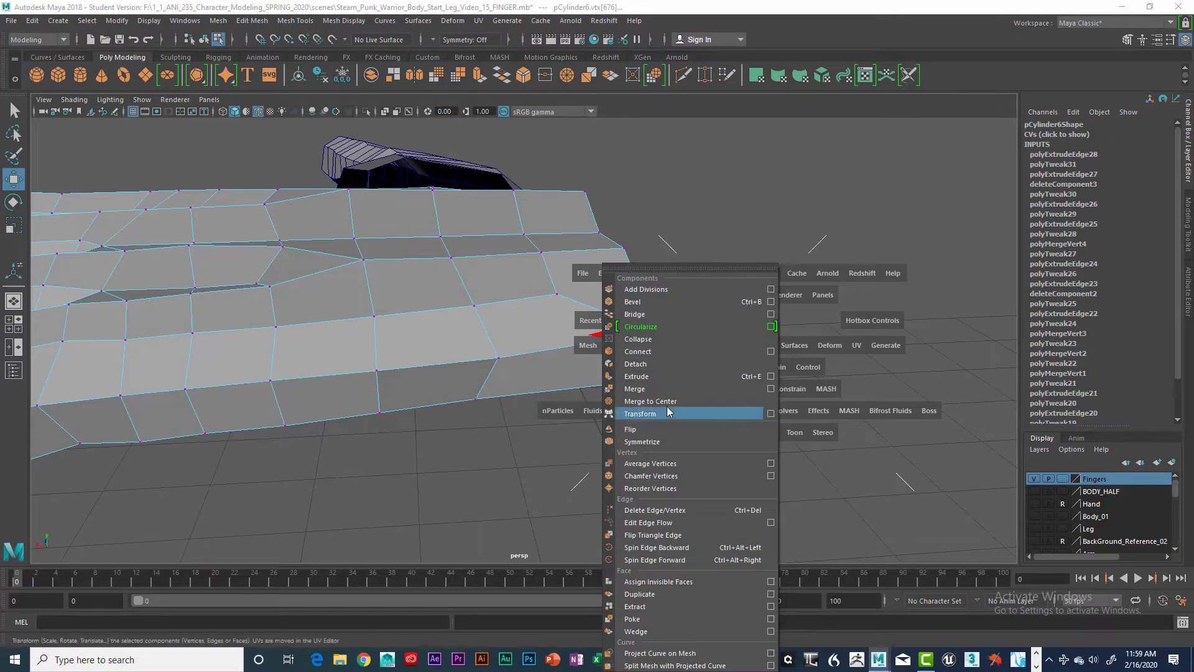
click(704, 400)
Check the merged wrist corner in perspective, then return to the top view and show the Hand layer
alt+drag(802, 330, 661, 338)
key(space)
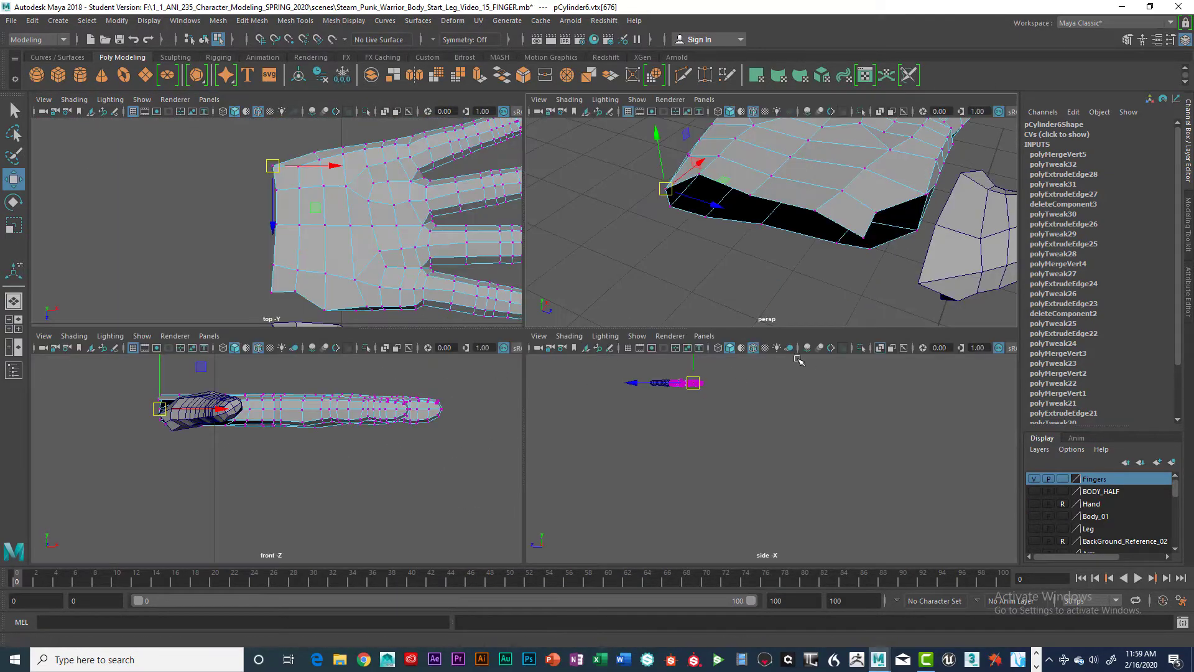
key(space)
alt+drag(861, 241, 559, 330)
scroll(559, 330, down, 2)
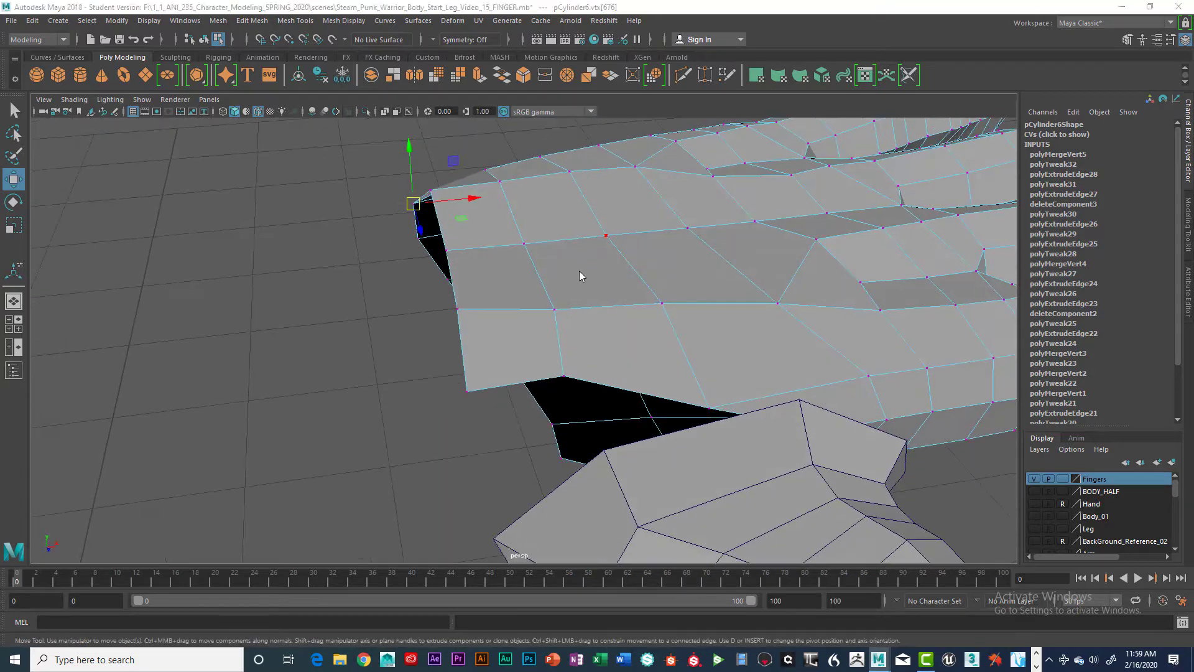
key(space)
key(space)
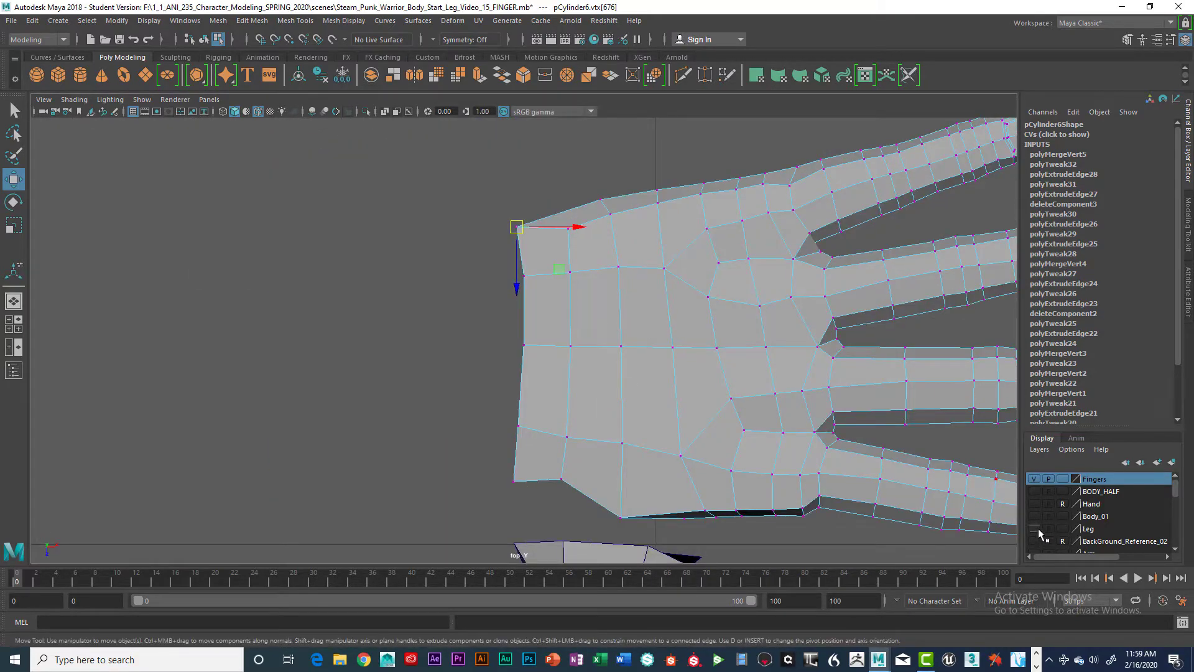
click(1035, 503)
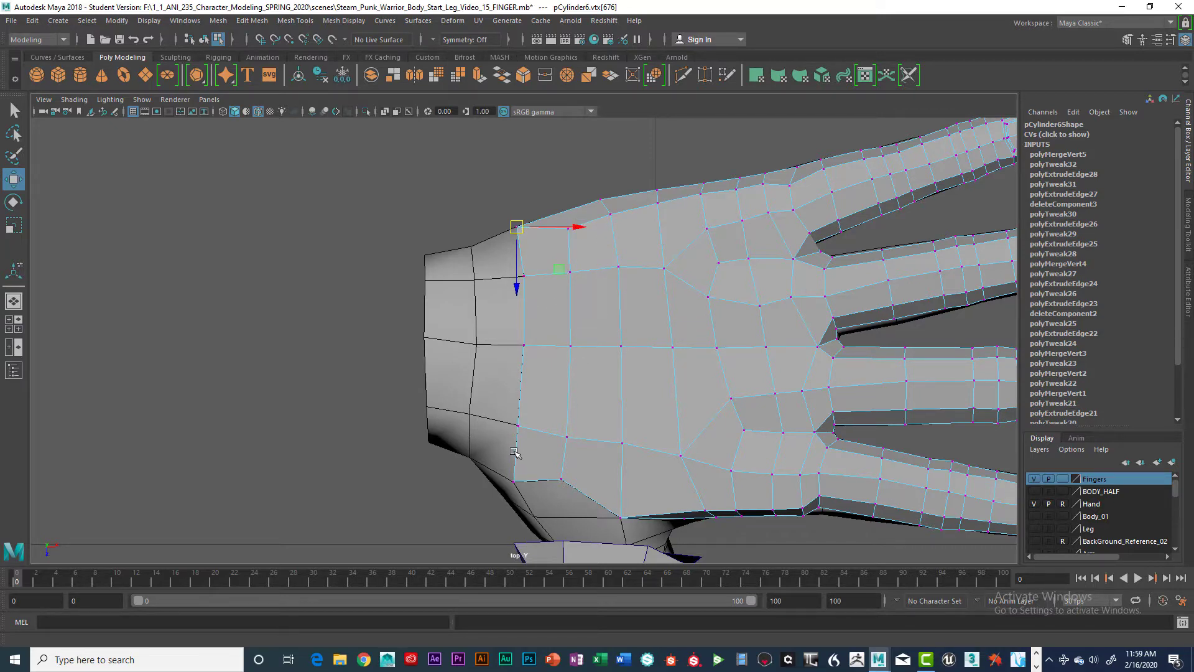
Switch to edge selection and select the back-of-hand border edges of the wrist opening
right_click(512, 300)
click(511, 267)
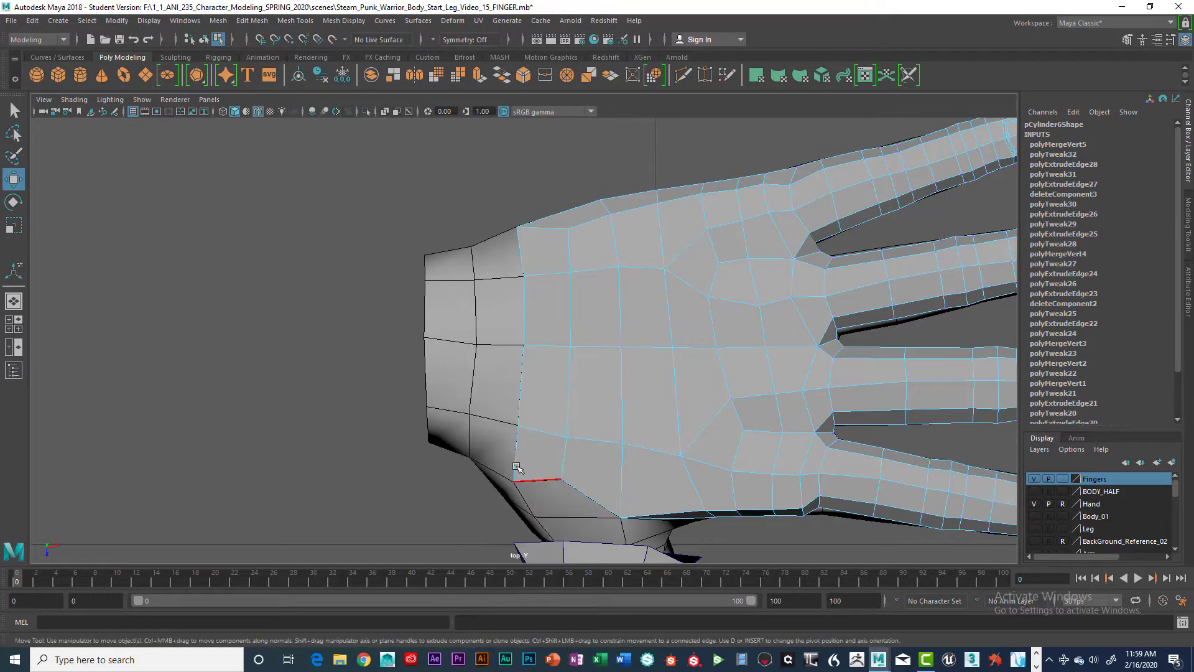
click(516, 428)
shift+click(524, 376)
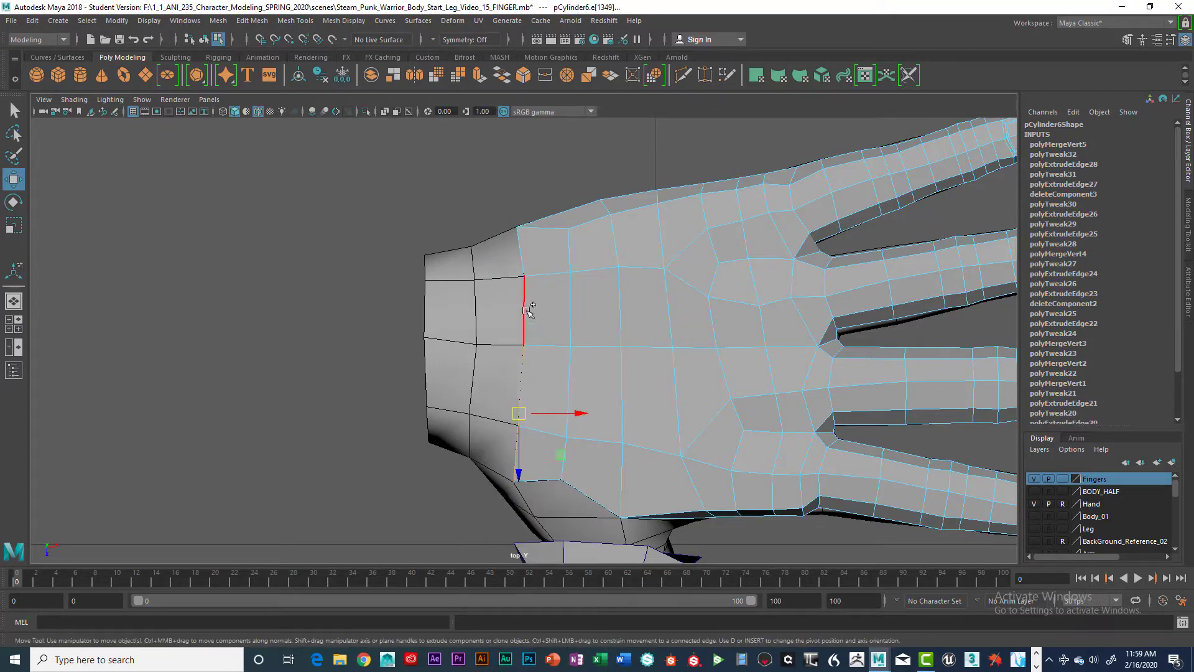
shift+click(530, 308)
shift+click(521, 261)
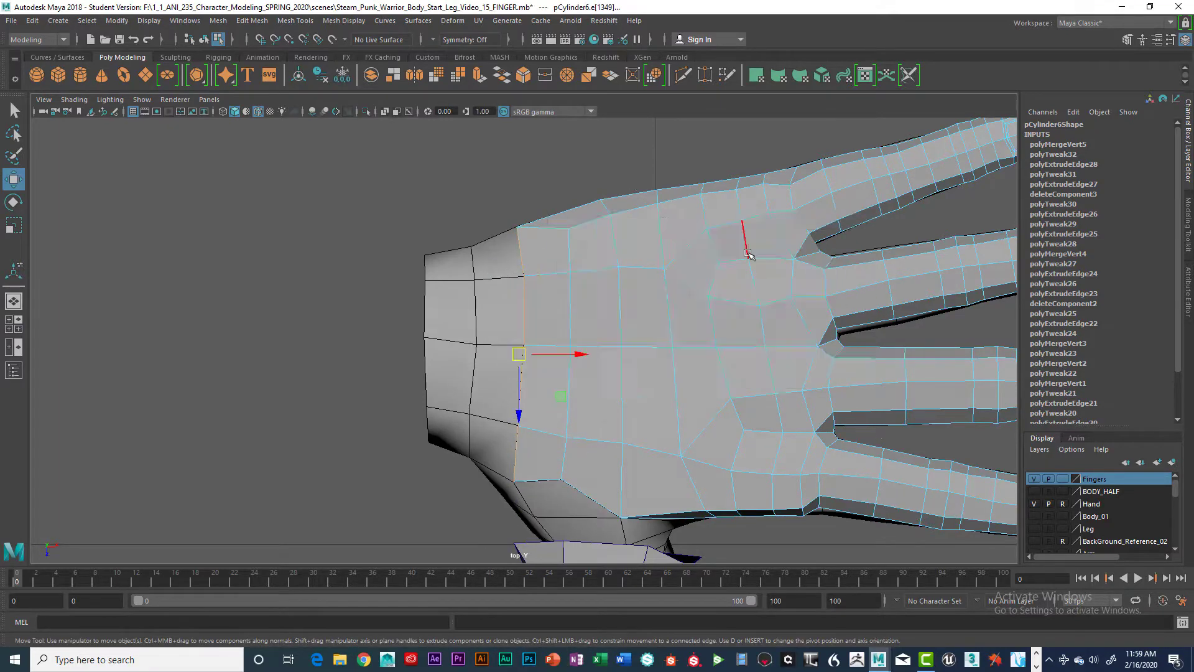
Add the pinky-side and underside border edges of the wrist opening to the selection in the perspective view
key(space)
key(space)
alt+drag(661, 293, 354, 305)
click(340, 314)
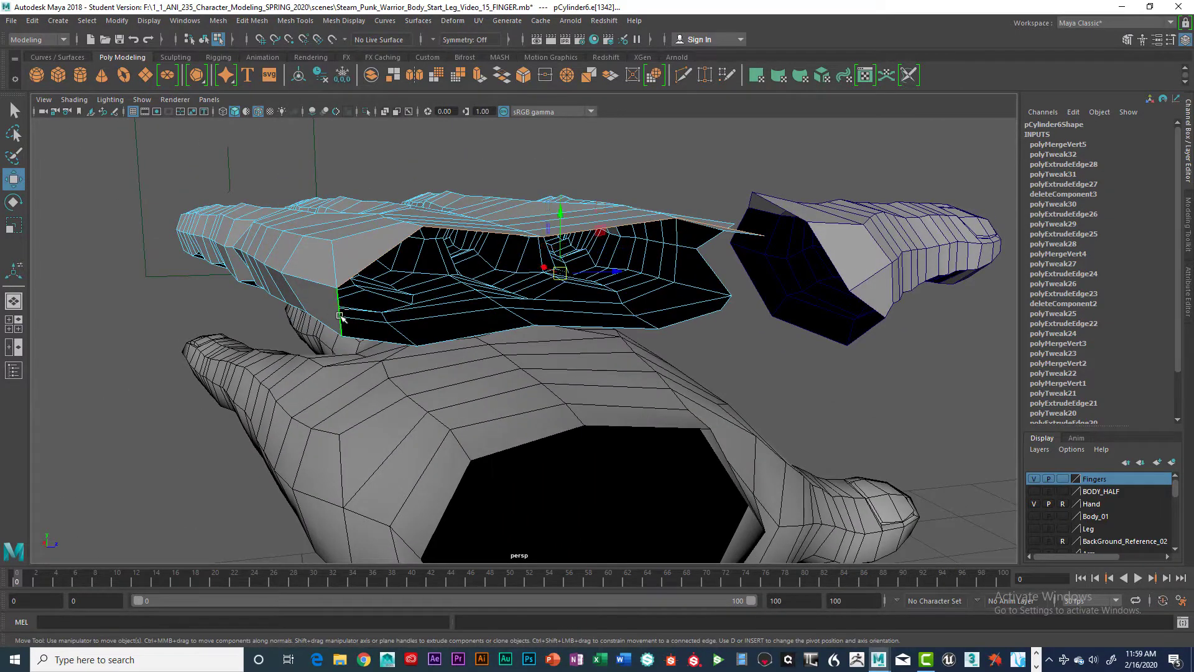
shift+click(374, 341)
shift+click(458, 340)
shift+click(559, 325)
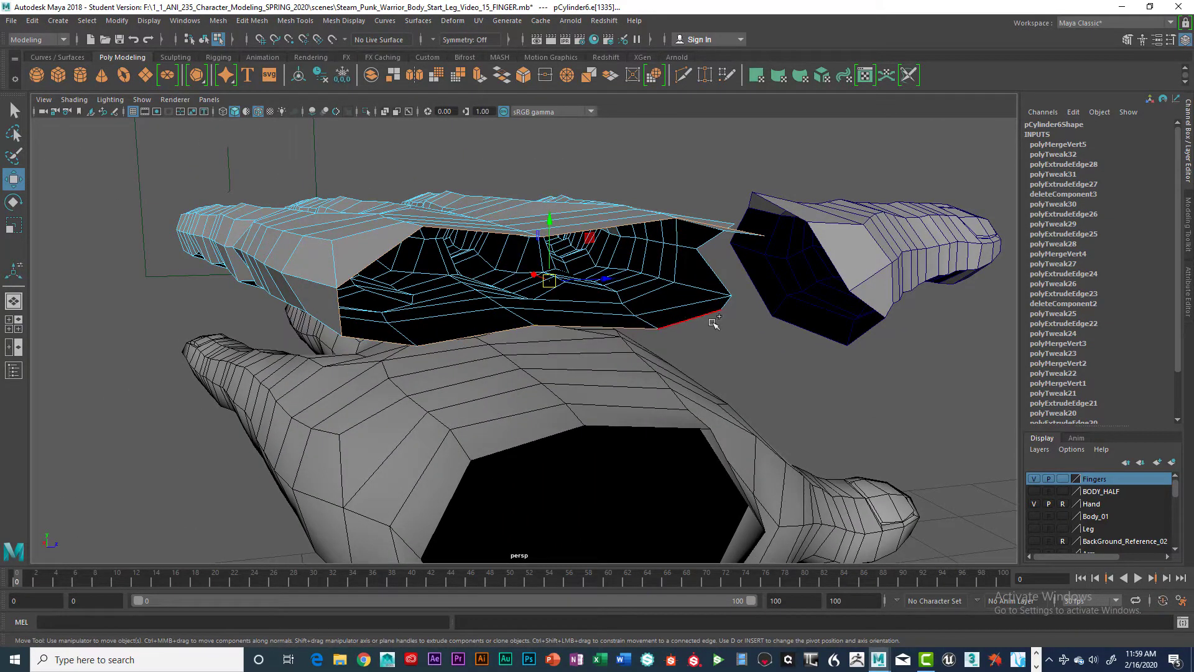
Extrude the selected wrist border edges in the top view toward the reference's next edge row
alt+drag(807, 296, 395, 277)
key(space)
key(space)
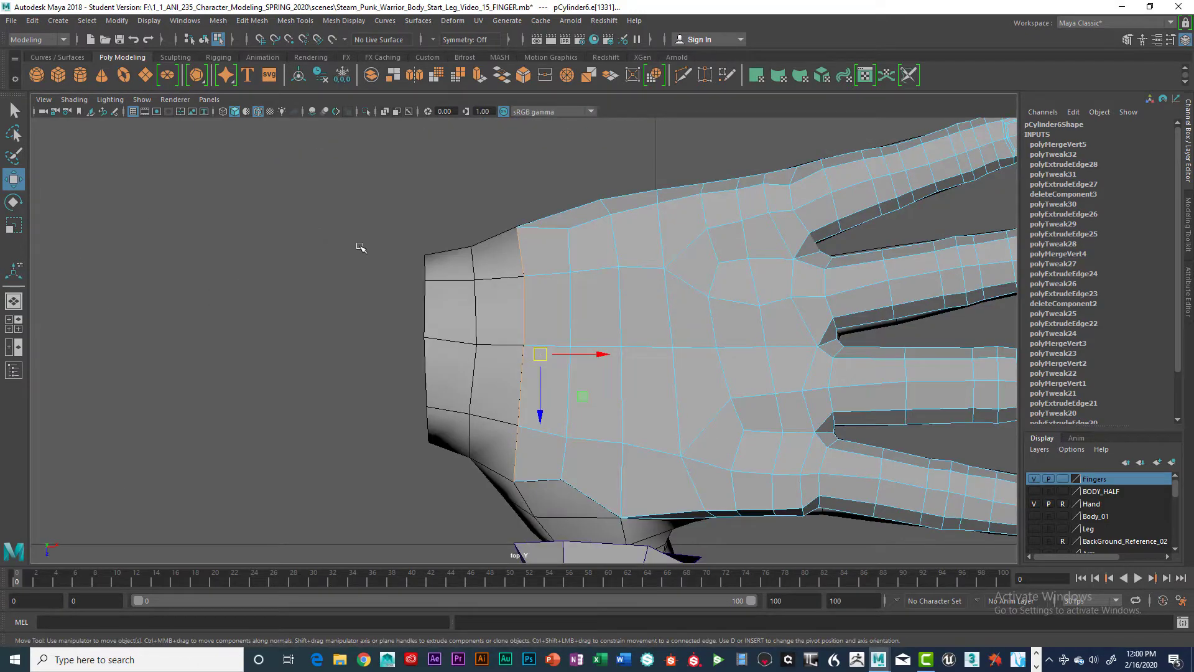
key(ctrl+e)
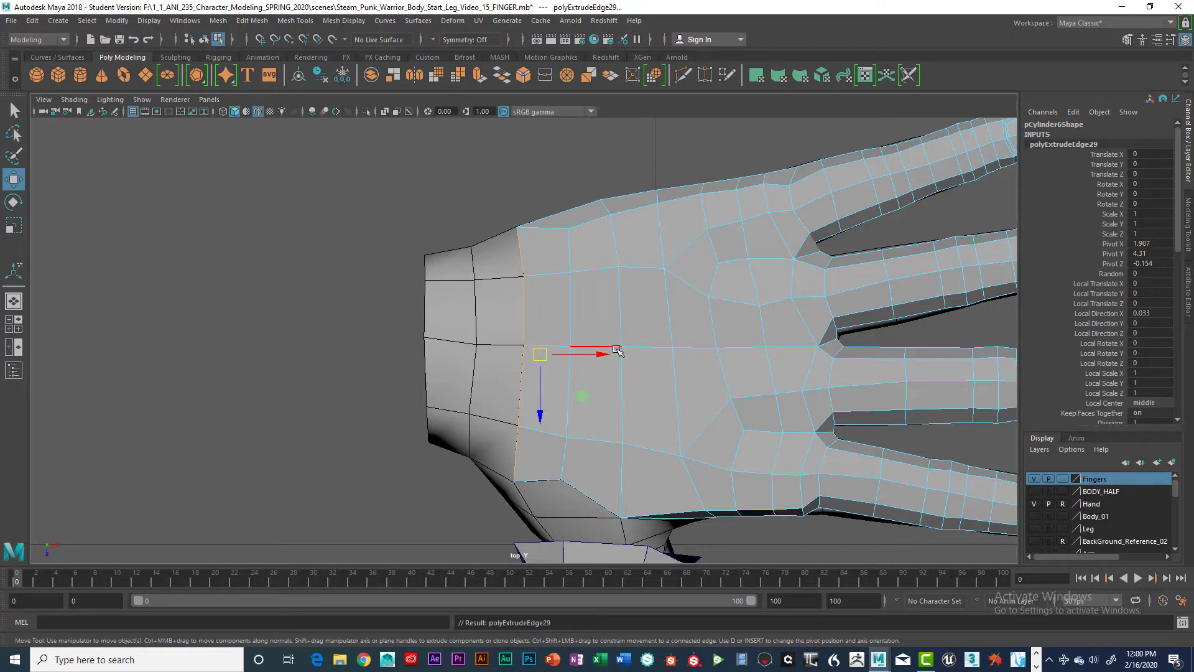
drag(607, 357, 557, 354)
Fit the newly extruded back-of-hand border vertices, from the pinky-side corner to the thumb-side corner, to the reference's edge row
right_drag(493, 226, 476, 221)
drag(495, 241, 493, 284)
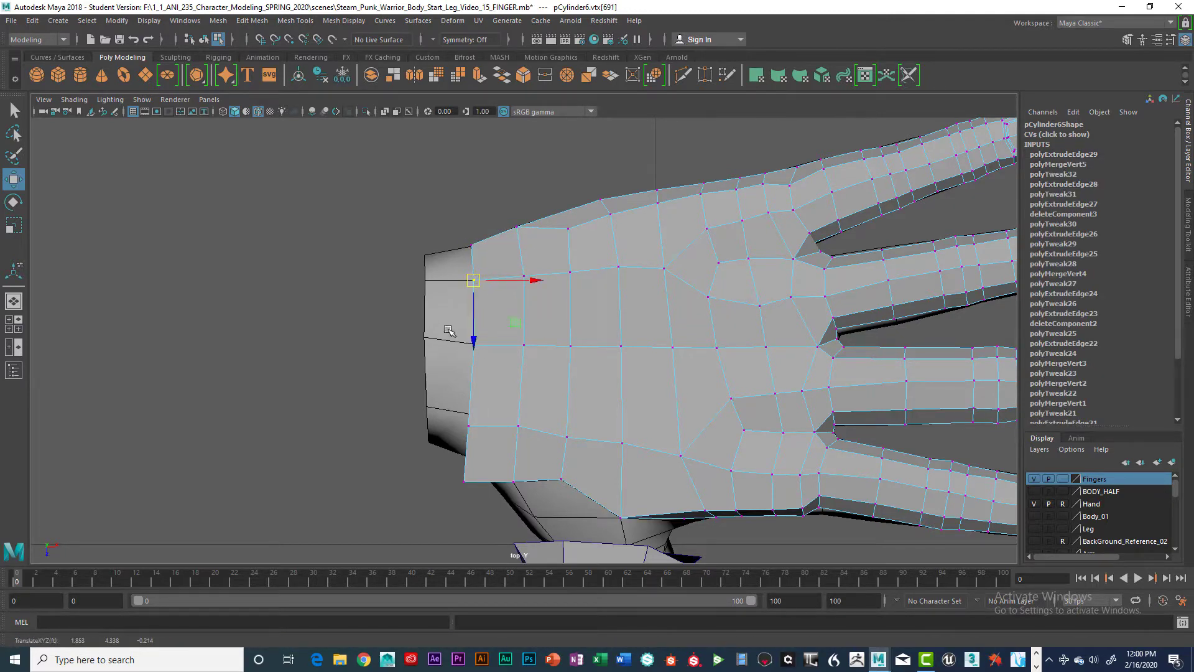
click(474, 346)
drag(484, 348, 497, 348)
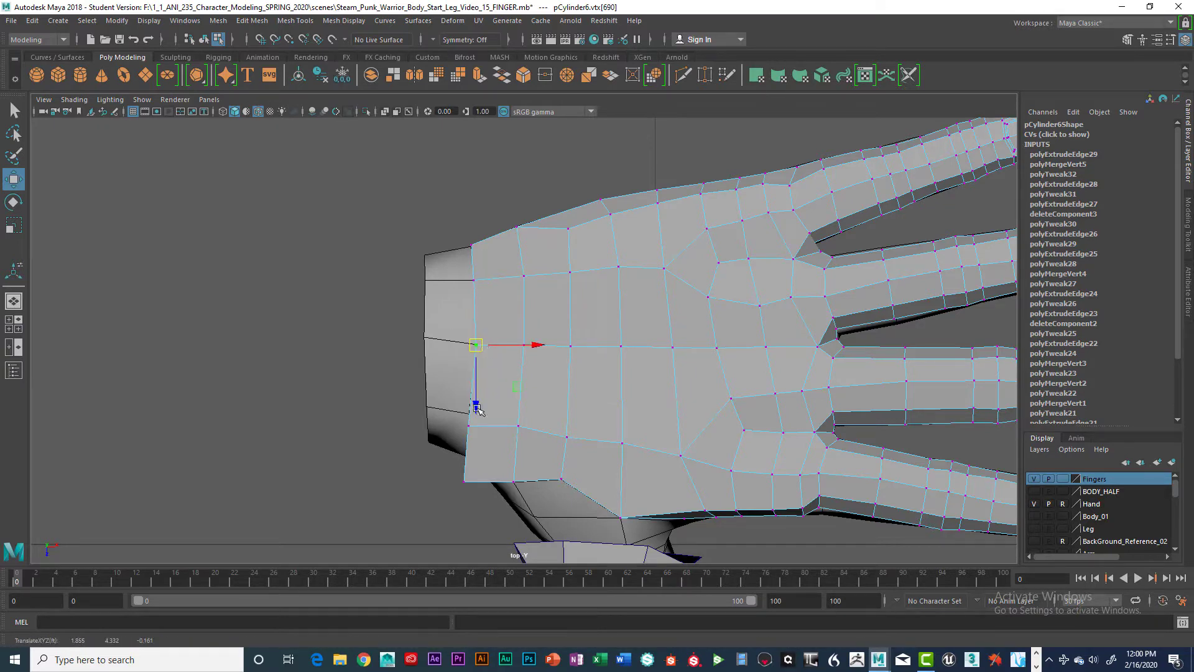
click(468, 413)
drag(469, 414, 472, 417)
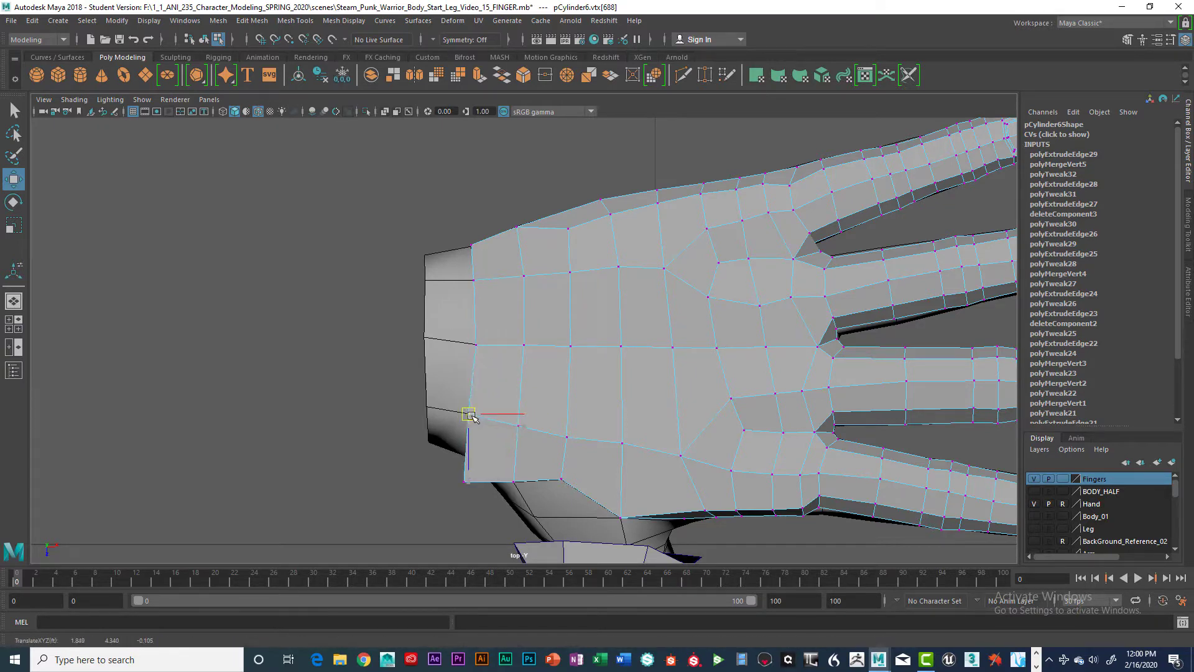
click(467, 480)
drag(467, 480, 473, 457)
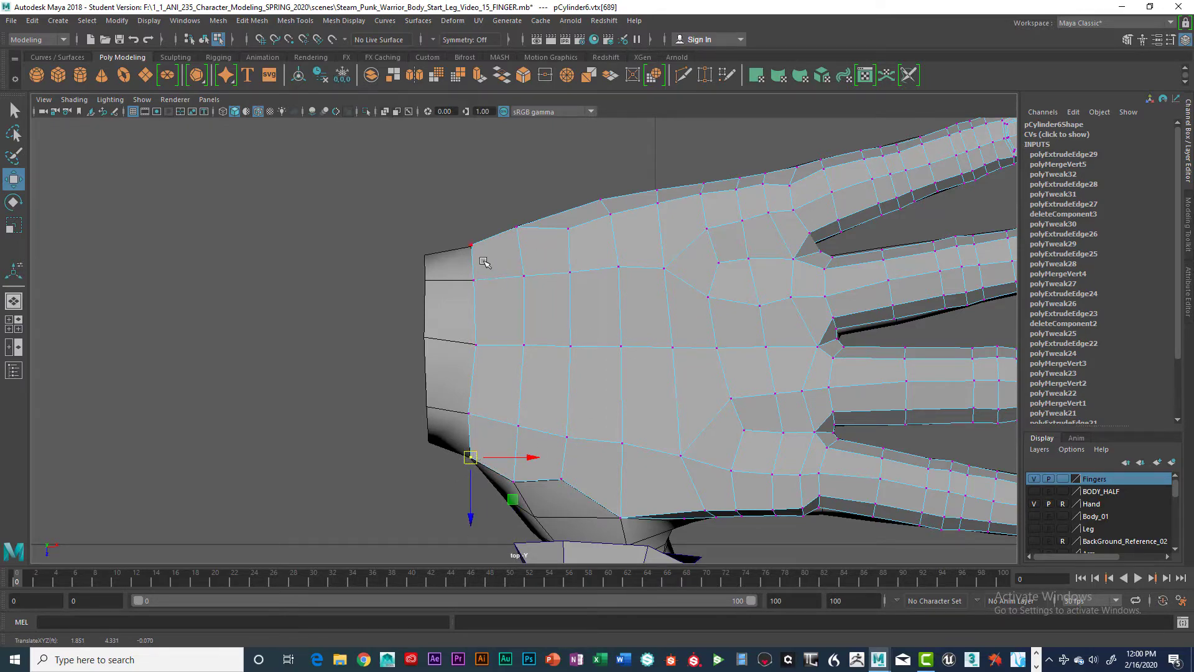
Select the border edges around the extended wrist opening in perspective, leaving out the thumb-side underside edge, and return to the top view
key(space)
key(space)
alt+drag(647, 277, 714, 286)
right_drag(690, 390, 688, 273)
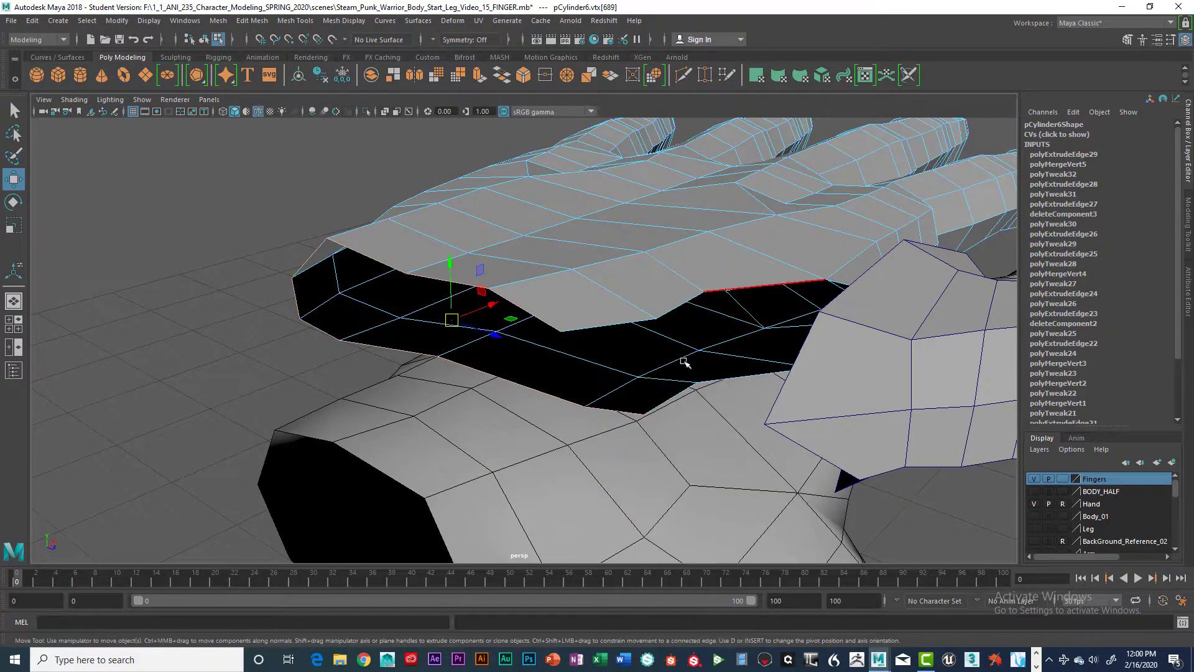
click(614, 410)
key(ctrl+z)
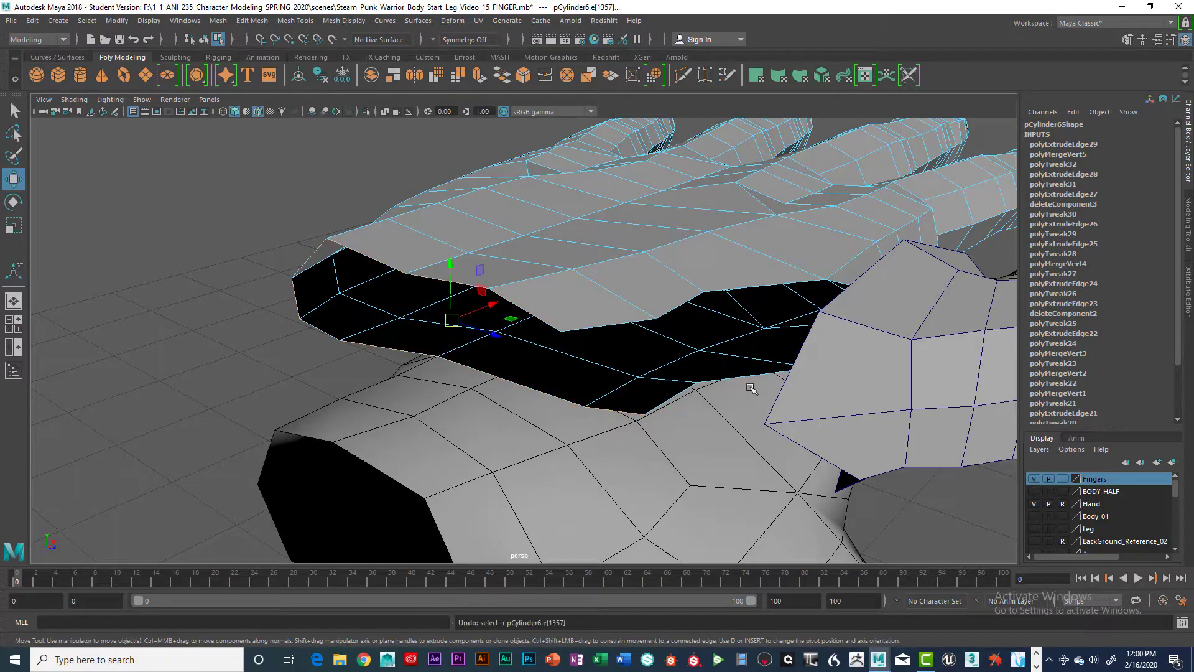
alt+drag(704, 358, 613, 305)
key(space)
key(space)
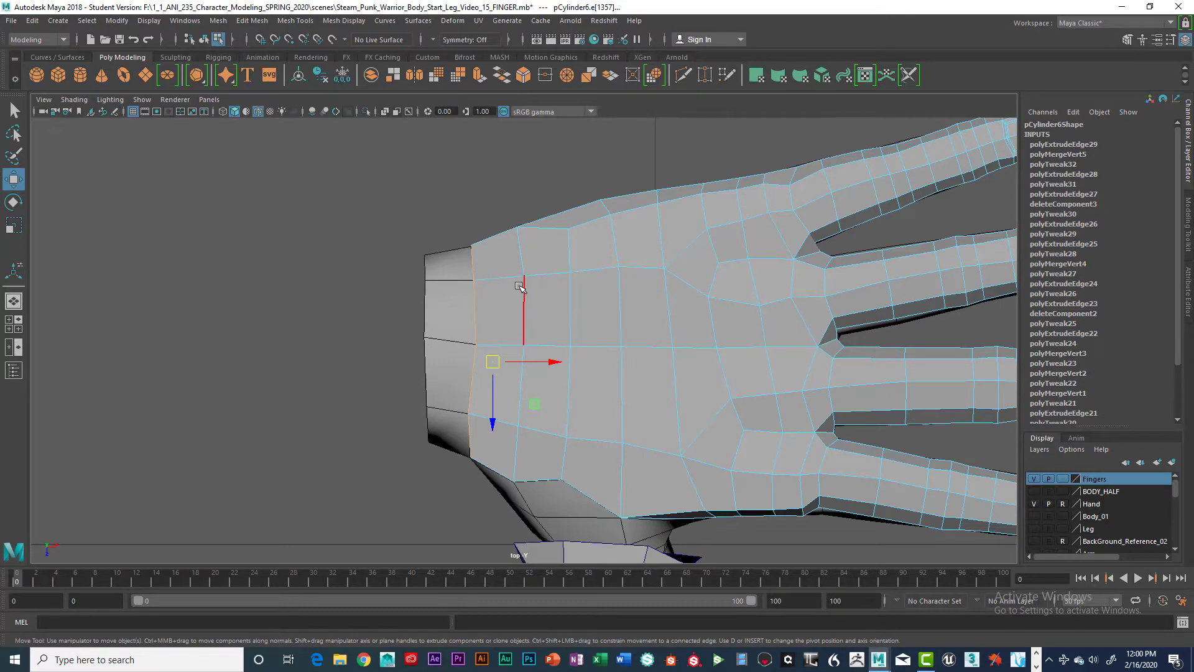
Extrude the selected edges to the reference's wrist end and fit the new pinky-side vertices to its outline
key(ctrl+e)
drag(555, 361, 511, 368)
right_drag(454, 244, 389, 245)
drag(451, 240, 431, 284)
drag(400, 333, 426, 342)
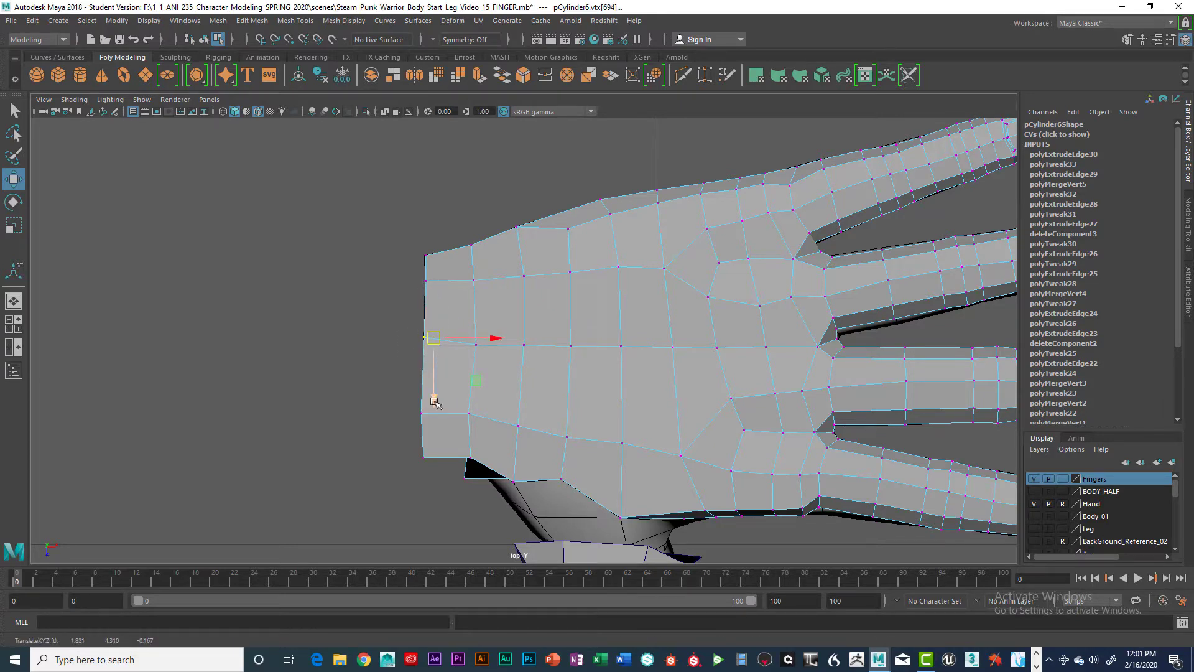
Fit the two thumb-side vertices of the new wrist border to the reference's wrist end
drag(410, 397, 438, 425)
mouse_move(427, 414)
mouse_down()
mouse_move(470, 413)
mouse_move(440, 410)
mouse_up()
drag(414, 453, 433, 466)
drag(427, 458, 467, 416)
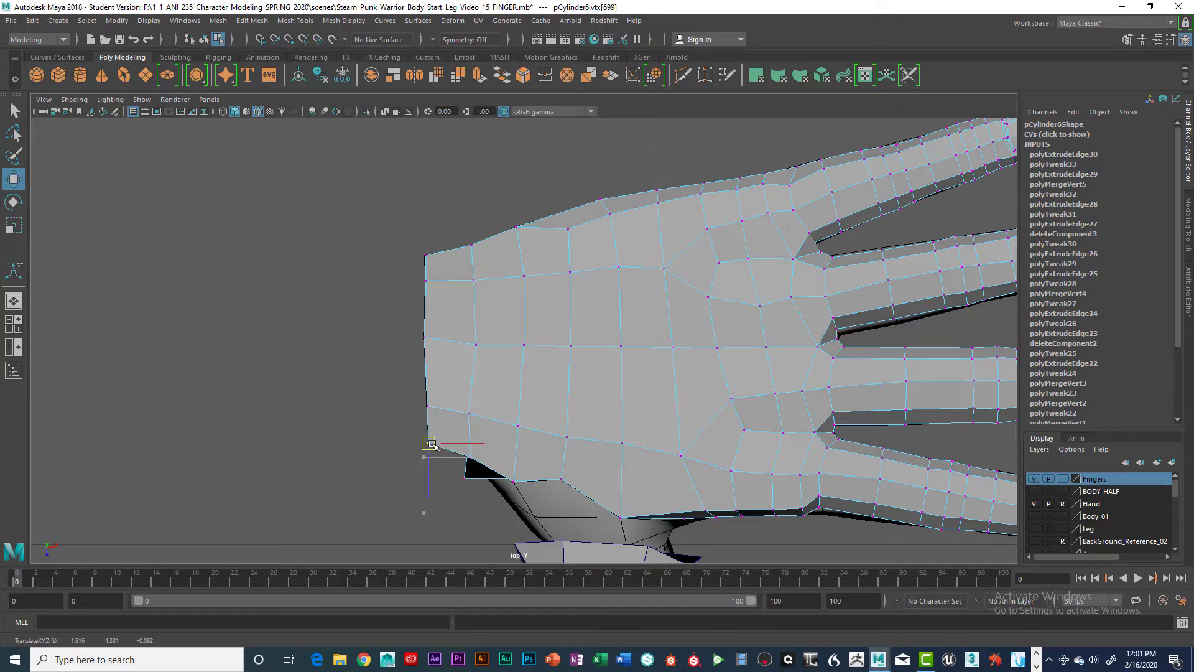
Examine the extended wrist and the open thumb side against the reference hand in the perspective view
key(space)
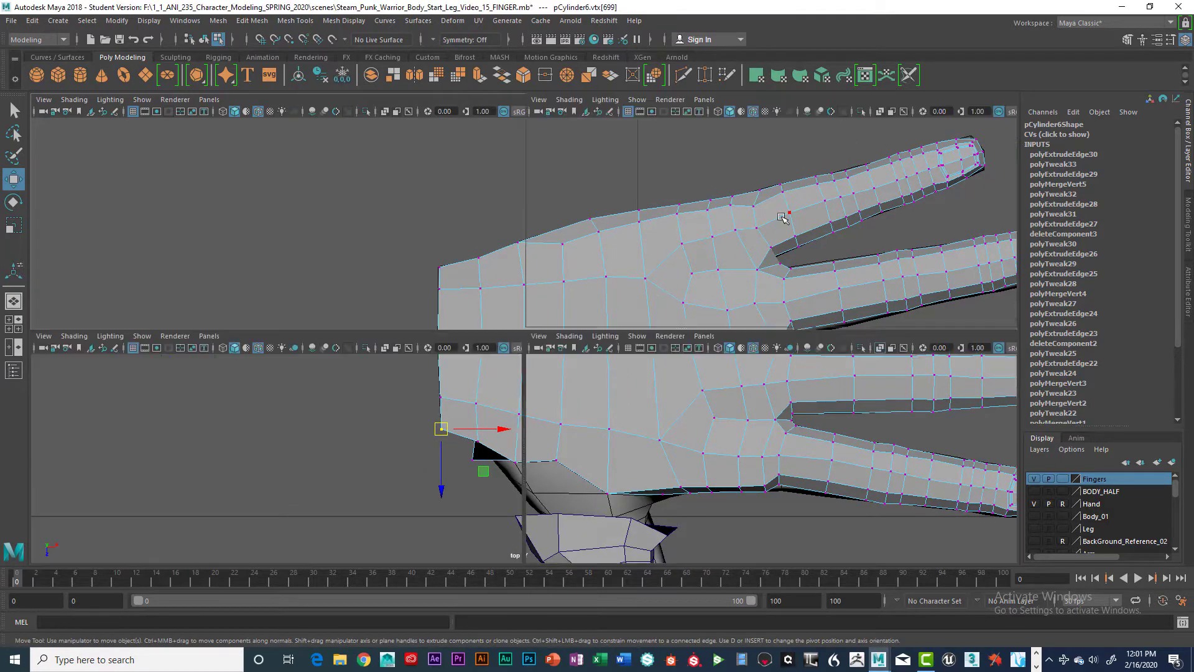
key(space)
alt+drag(620, 296, 610, 263)
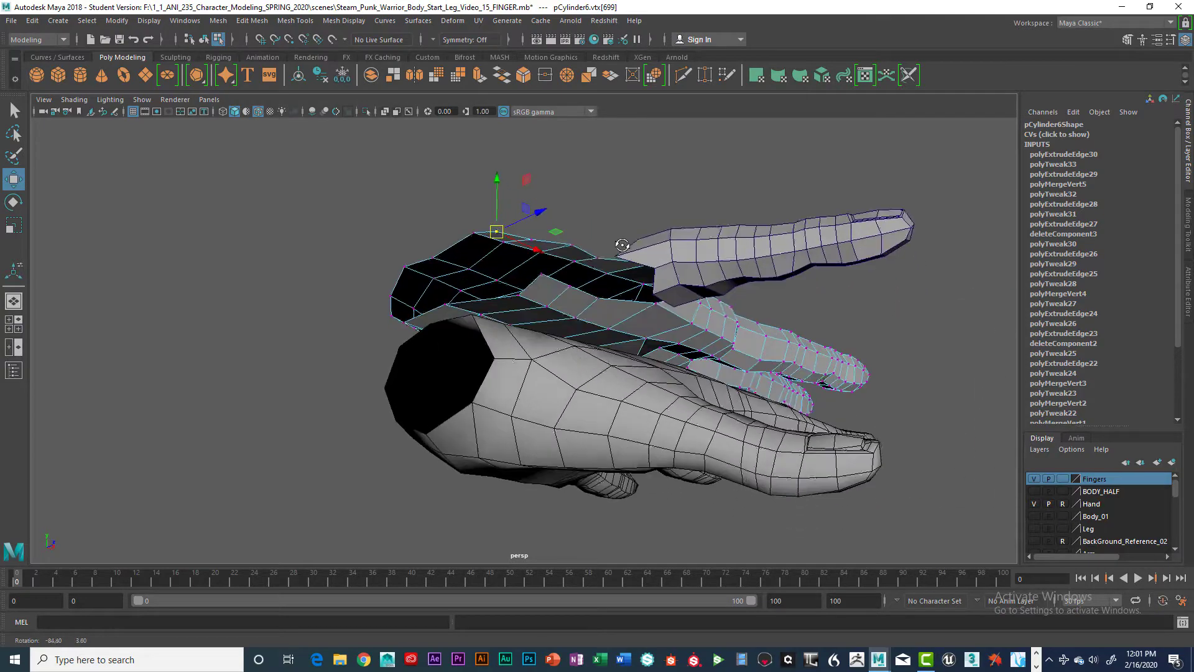
alt+drag(621, 244, 596, 253)
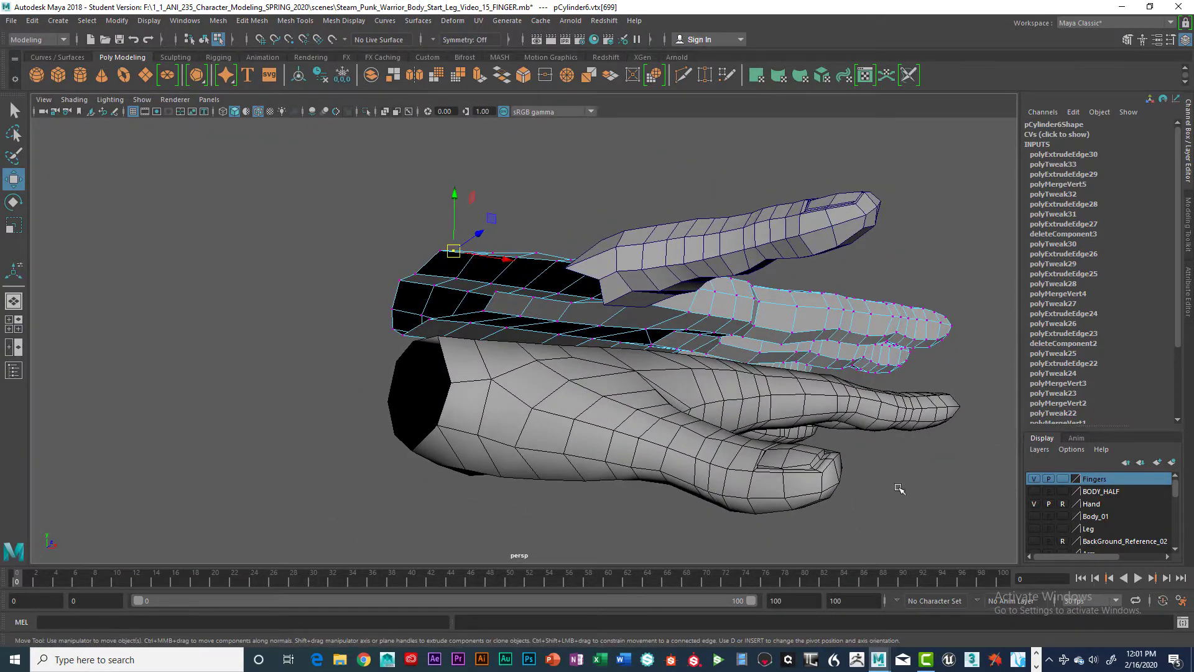
Hide the reference Hand layer and bring the thumb-side border of the new hand mesh into close view
alt+drag(663, 411, 647, 403)
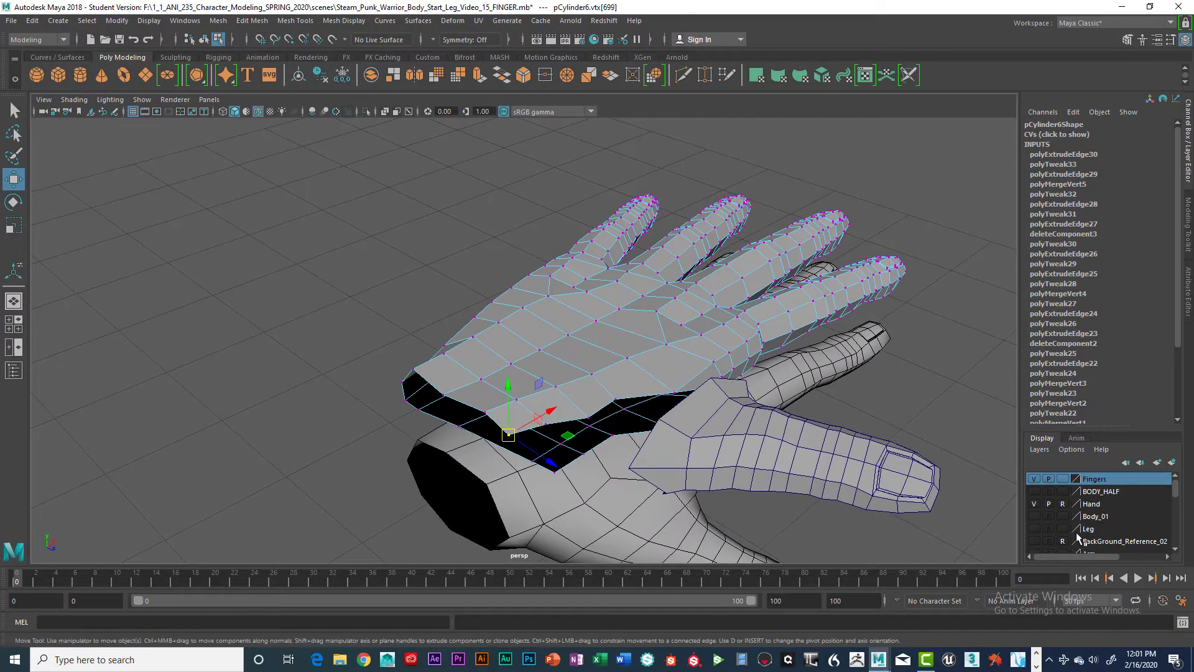
click(1034, 505)
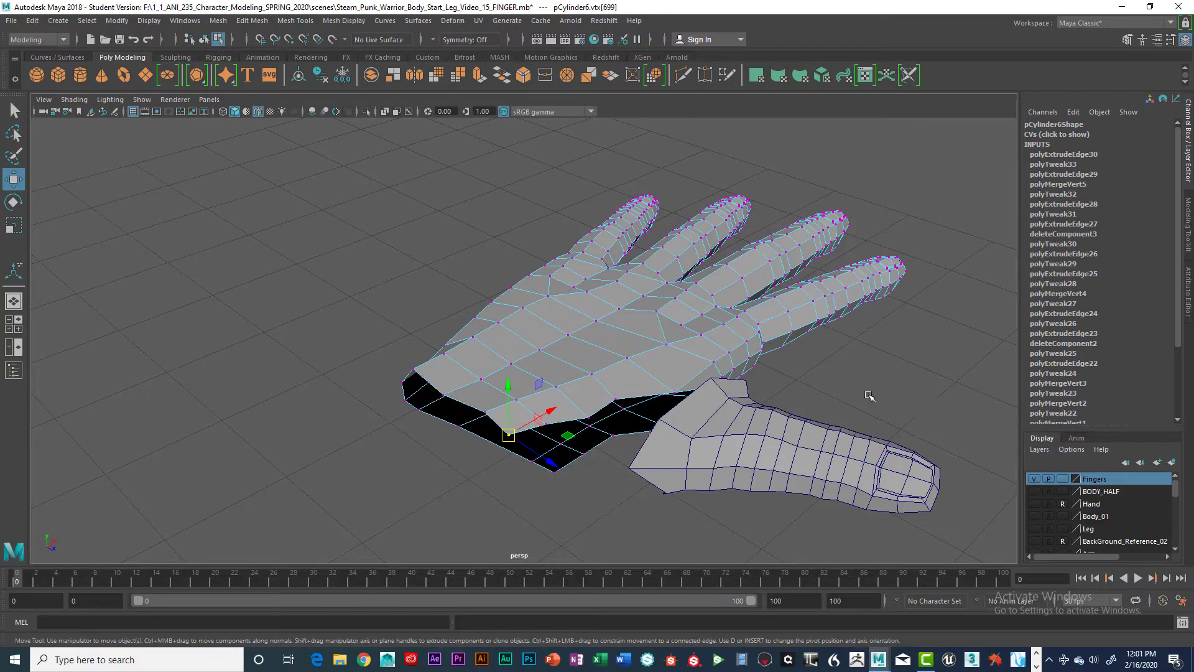
scroll(869, 396, up, 5)
alt+drag(834, 405, 591, 426)
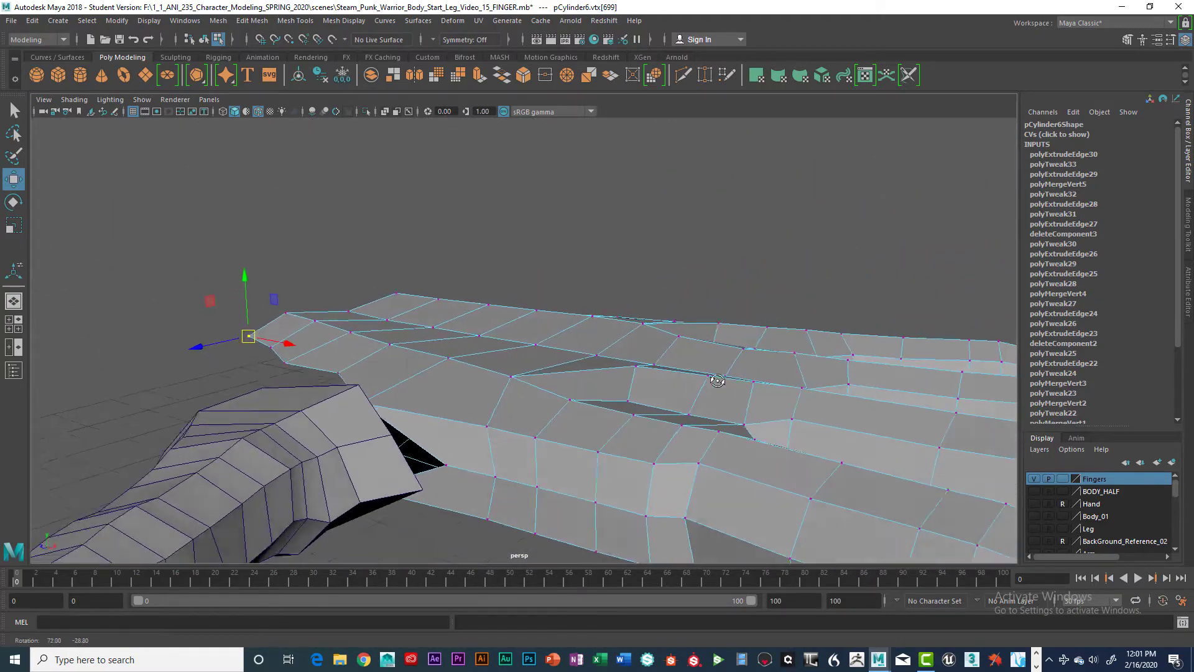
alt+middle_drag(592, 427, 675, 460)
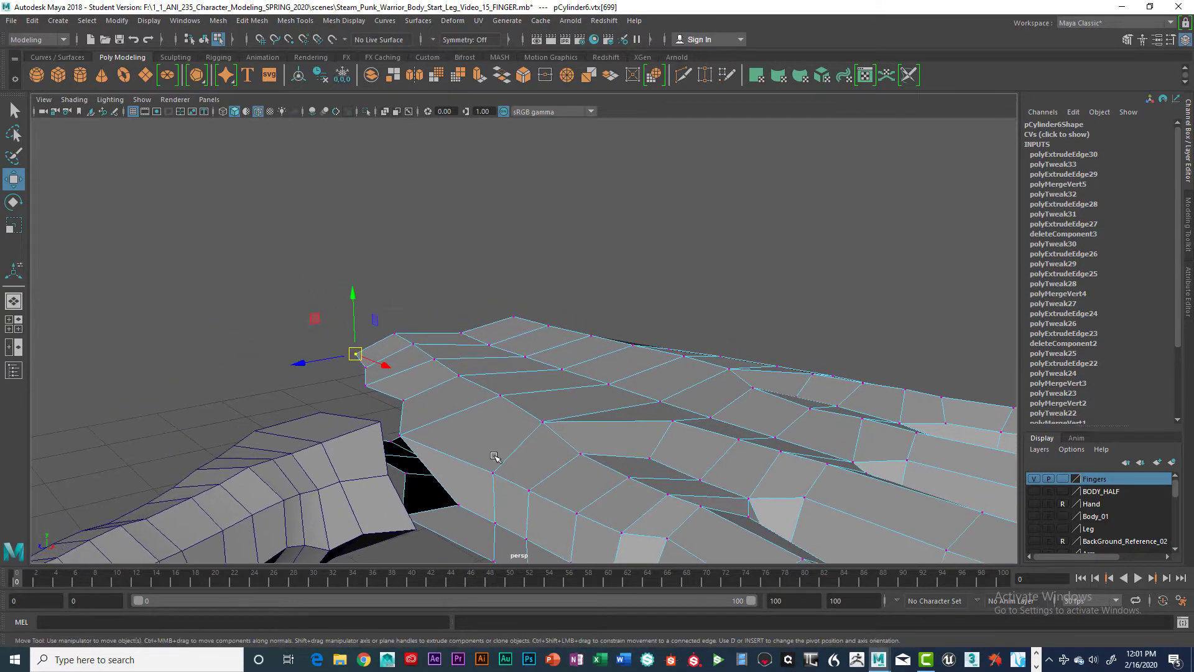
Raise the two vertices on the upper edge of the open thumb side, between the index knuckle and the wrist
alt+drag(495, 457, 548, 479)
click(428, 476)
drag(595, 417, 595, 415)
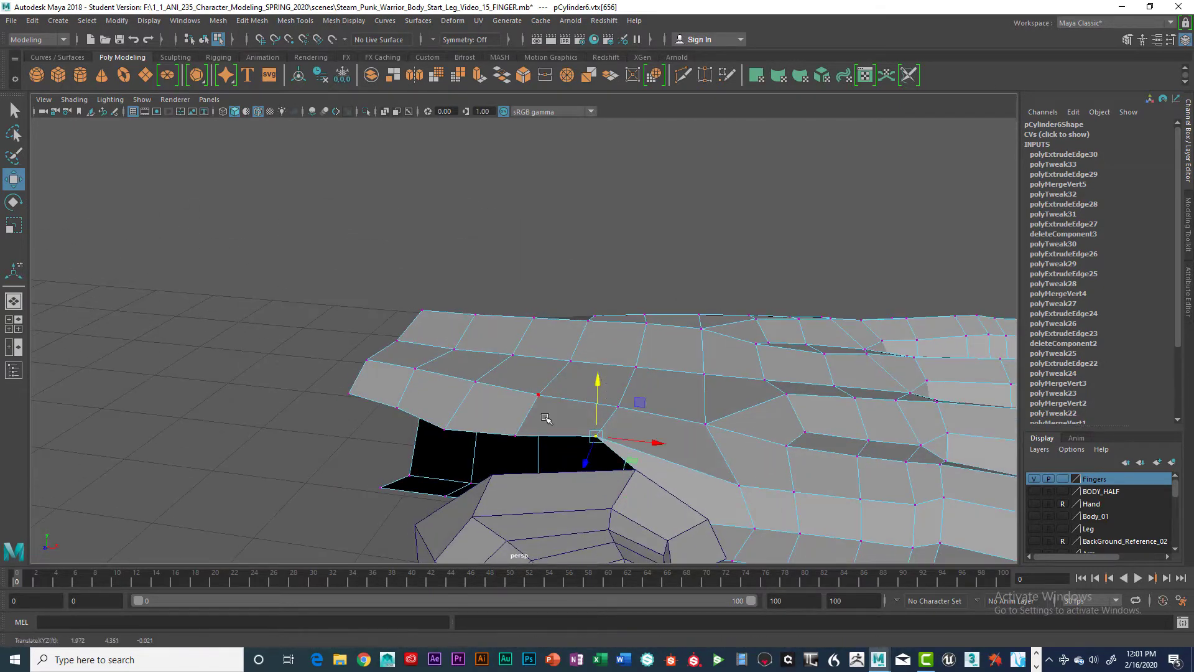
drag(517, 437, 516, 376)
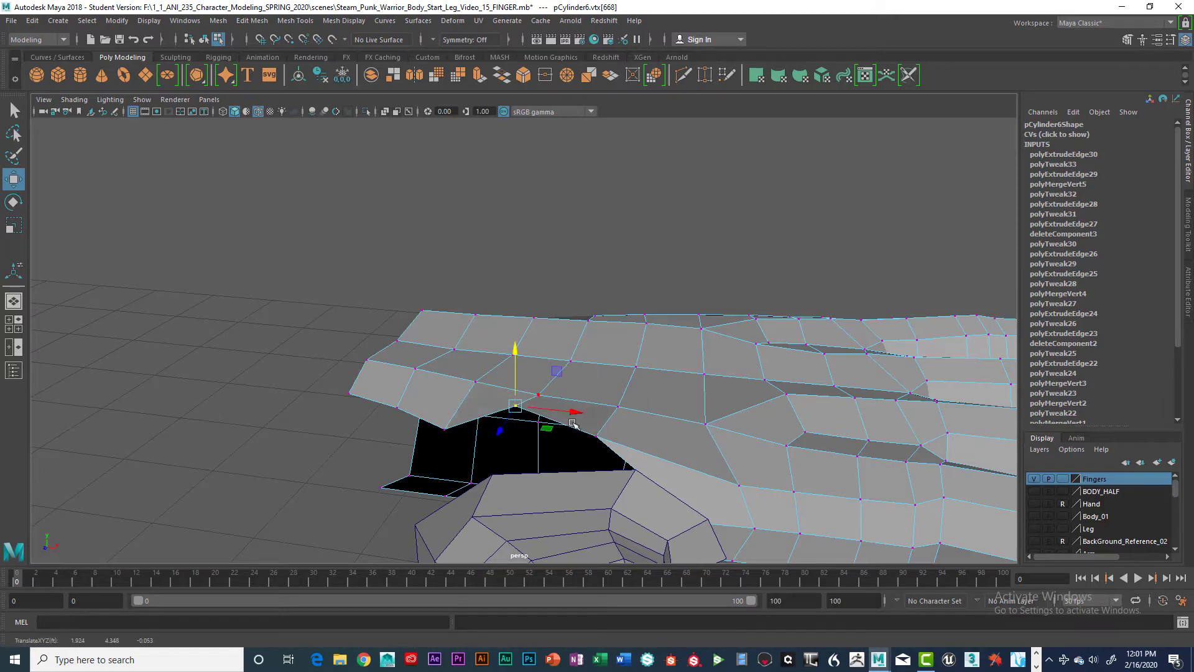
click(595, 437)
Adjust the height of the remaining upper thumb-side border vertices out to the wrist corner
drag(620, 436, 681, 387)
click(510, 376)
click(576, 403)
drag(679, 382, 620, 420)
click(570, 443)
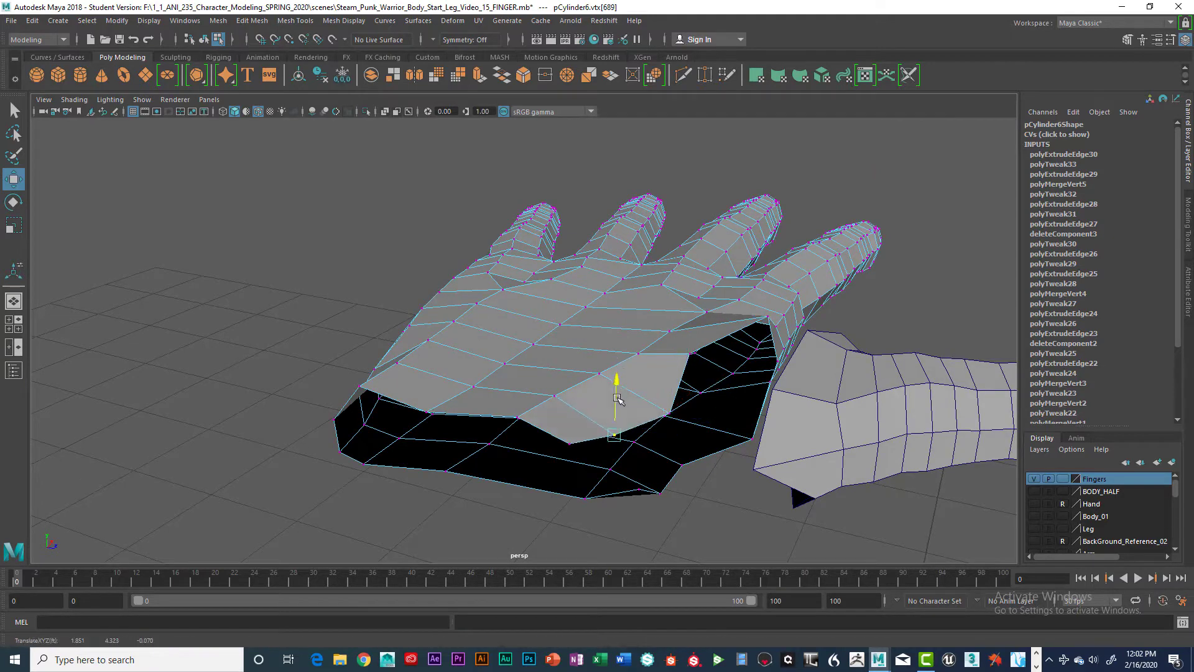
alt+drag(575, 417, 641, 410)
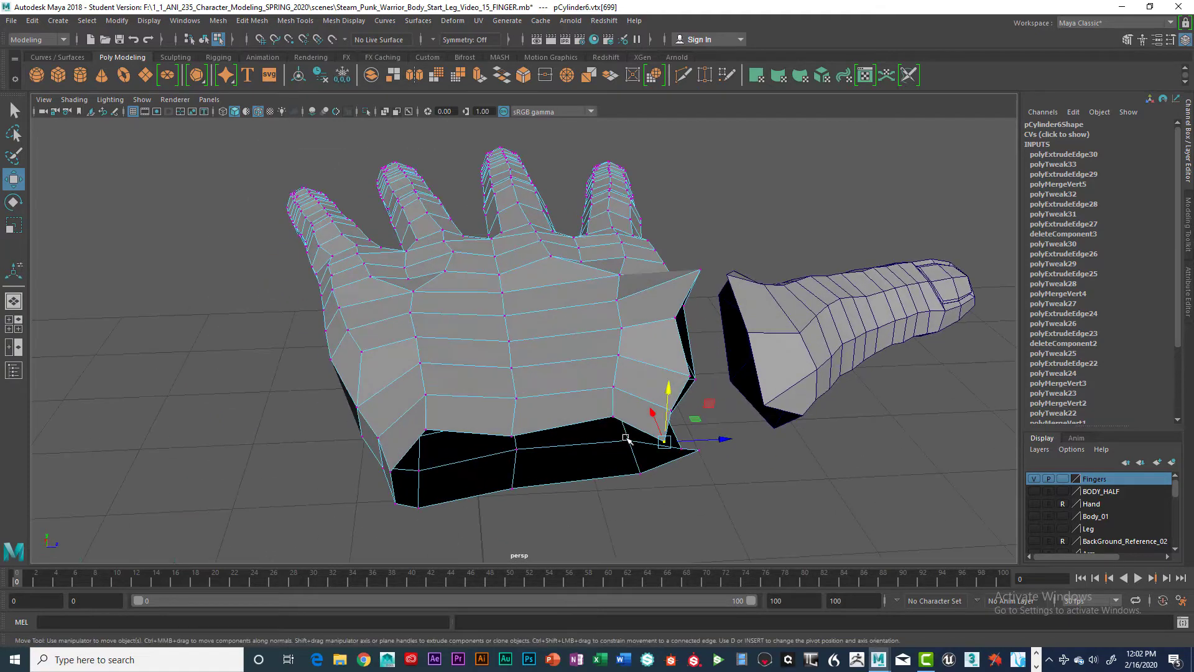
Select the middle row of vertices along the back of the hand from the knuckles to the wrist border
scroll(600, 392, up, 5)
alt+middle_drag(556, 261, 578, 432)
alt+drag(578, 431, 590, 381)
click(557, 350)
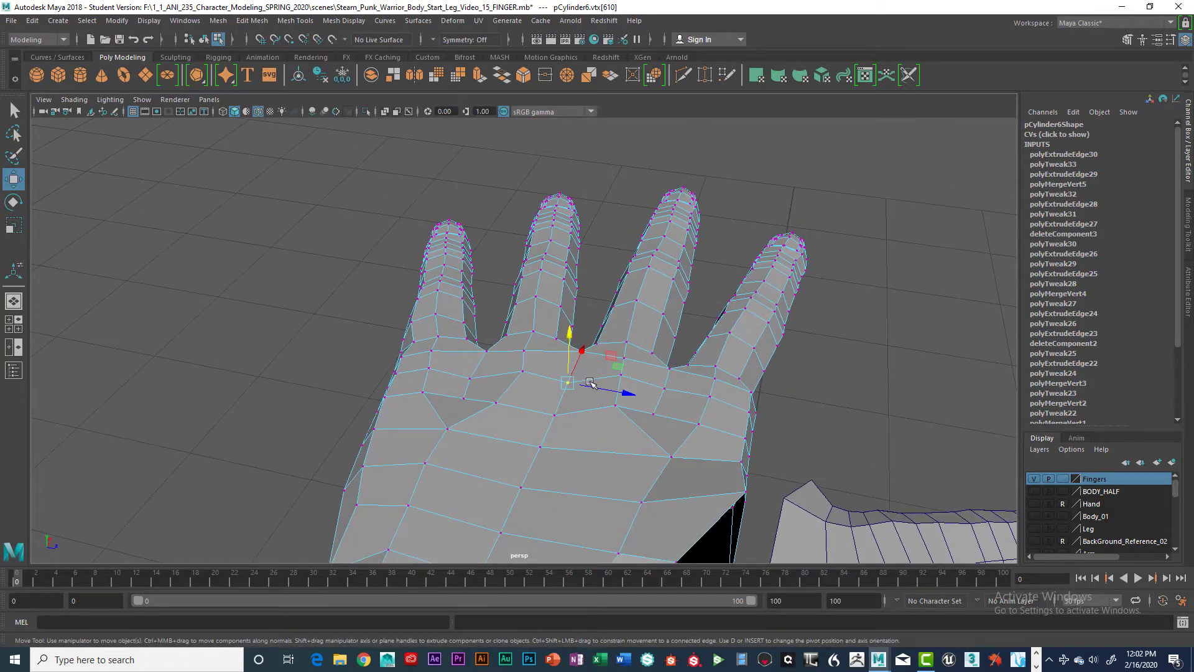
key(q)
scroll(603, 398, down, 5)
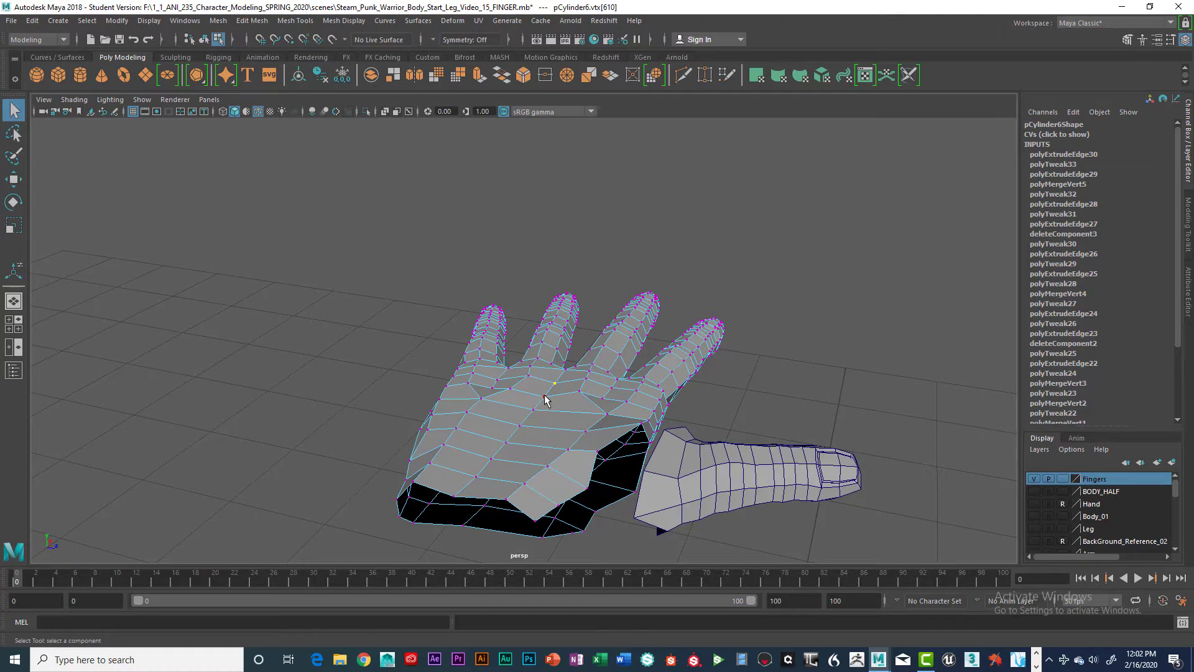
shift+click(506, 443)
shift+click(476, 477)
shift+click(455, 496)
Add the matching middle row of vertices on the palm side to the selection and scale both rows slightly apart vertically
alt+drag(547, 443, 575, 352)
key(super)
key(super)
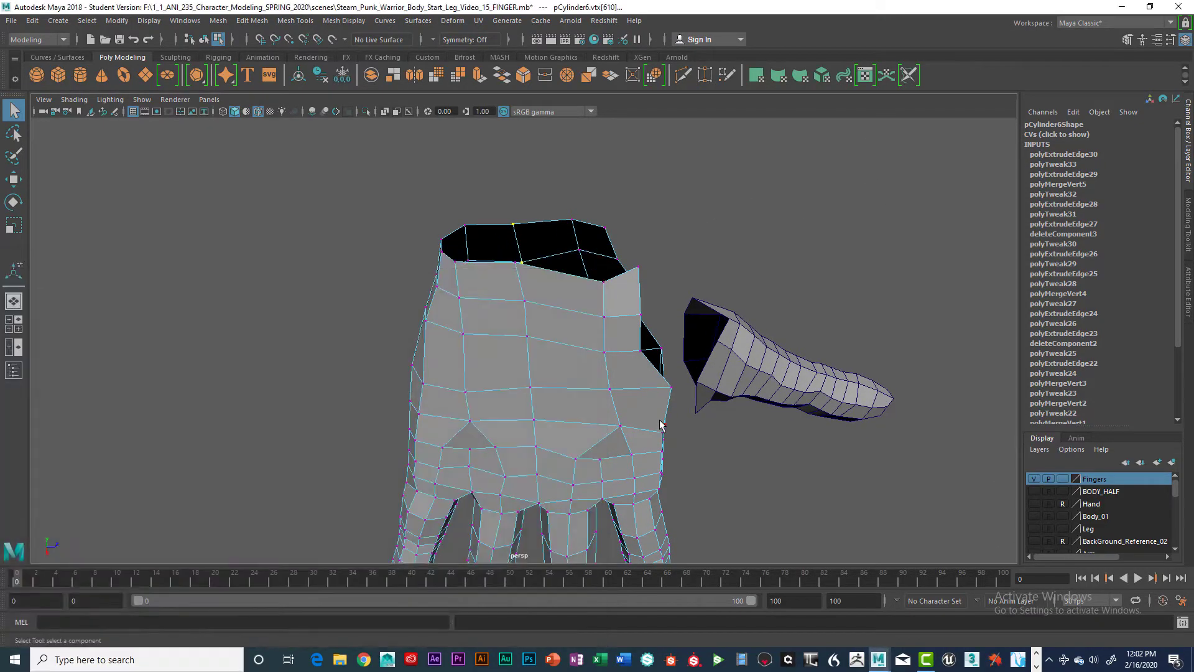
alt+drag(644, 432, 610, 456)
shift+click(558, 477)
shift+click(546, 460)
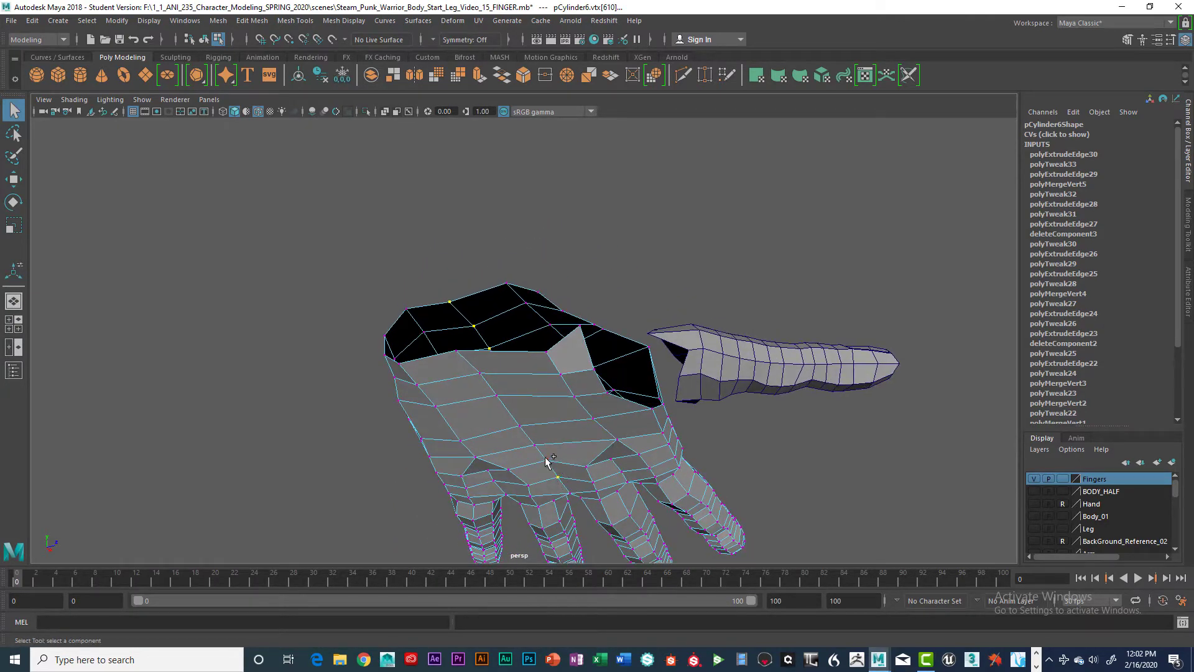
shift+click(535, 444)
alt+drag(570, 375, 525, 425)
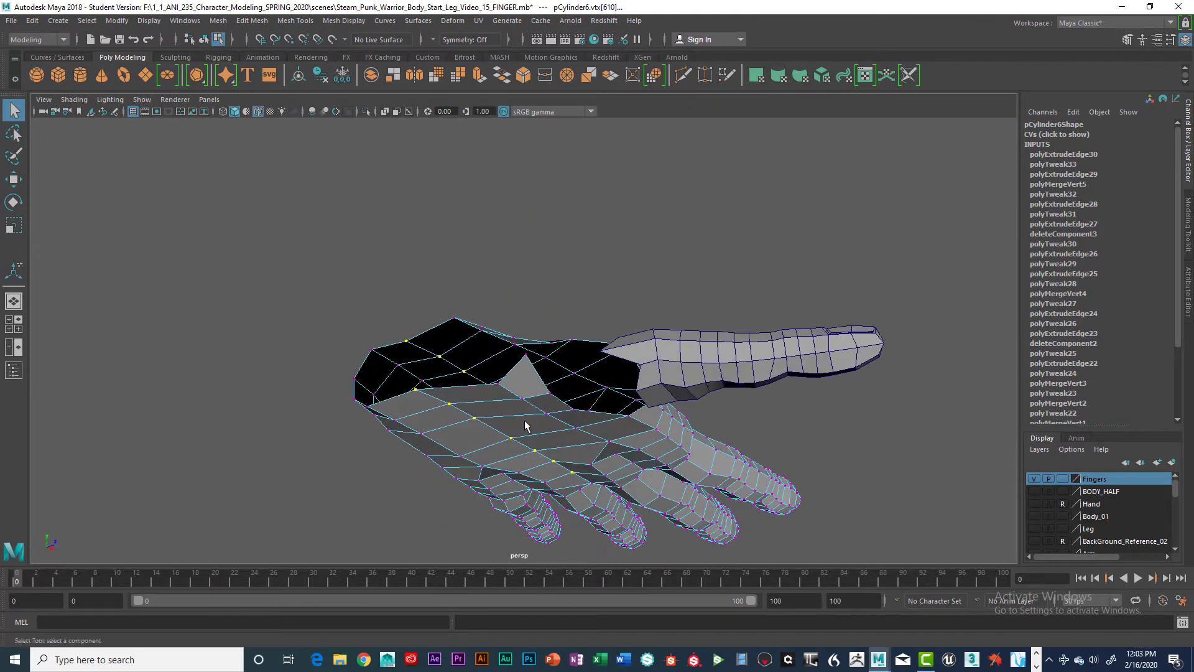
key(r)
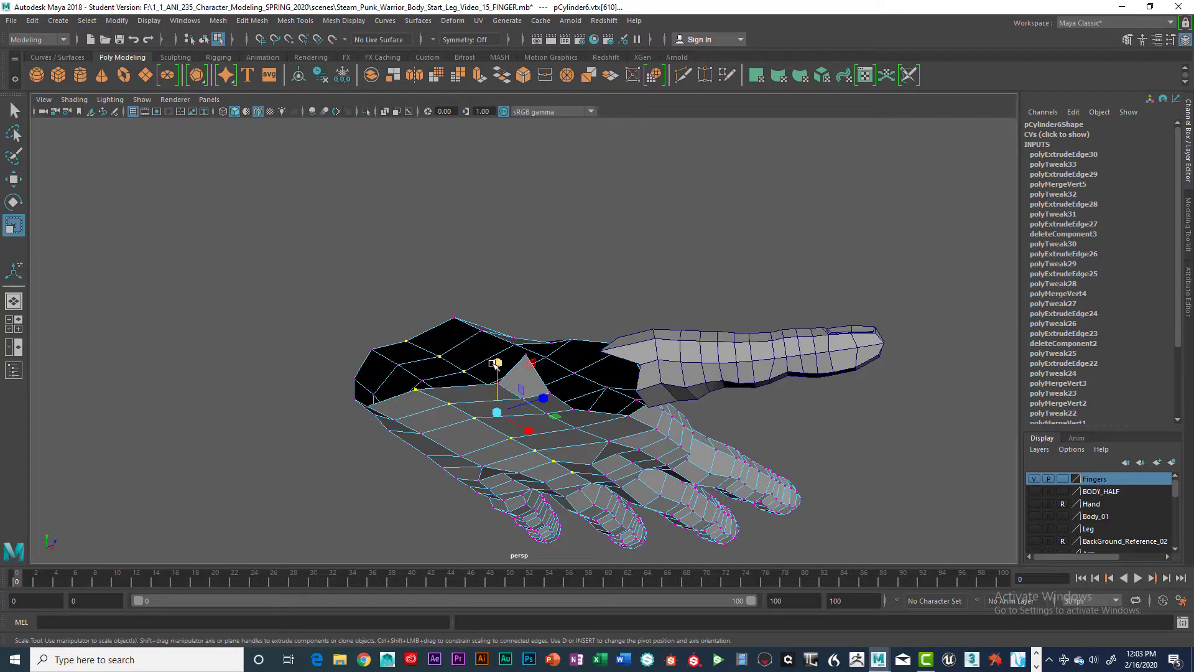
drag(495, 363, 494, 349)
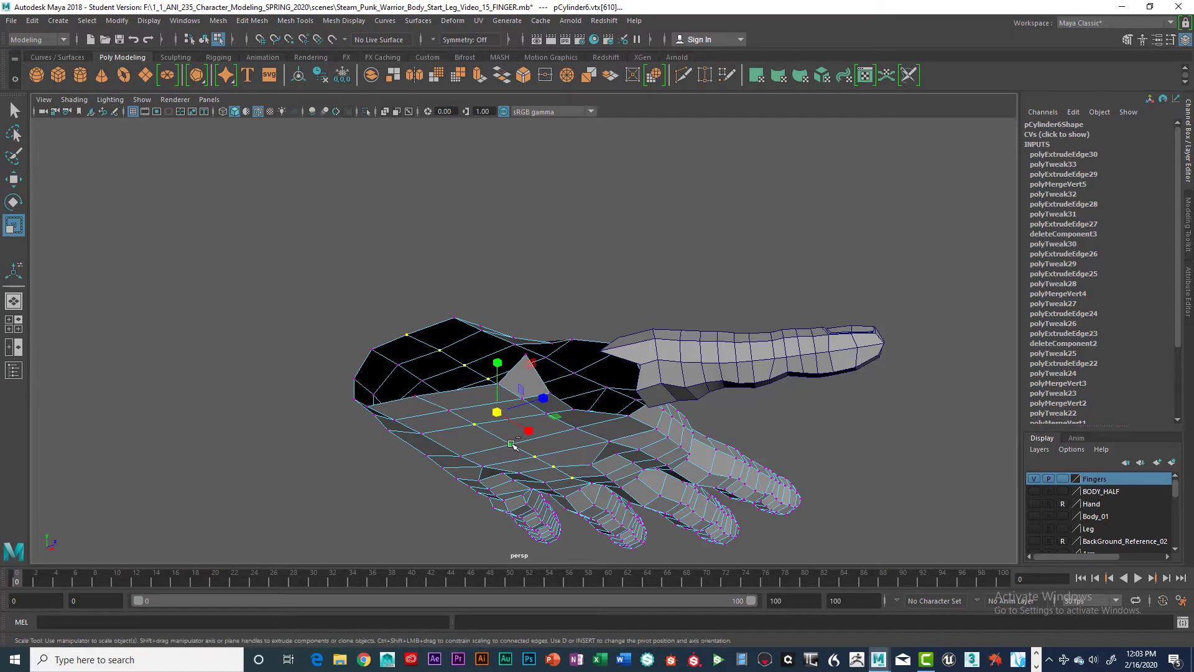
Keep only the middle row on the back of the hand selected and raise it slightly
key(q)
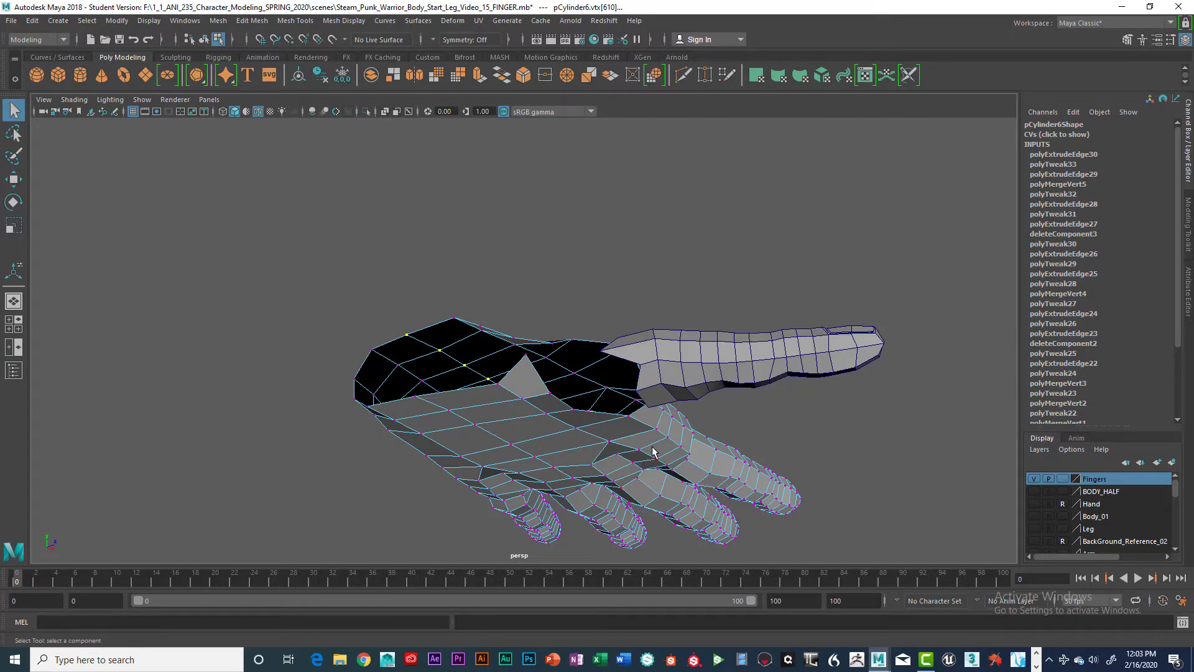
alt+drag(653, 452, 594, 495)
key(w)
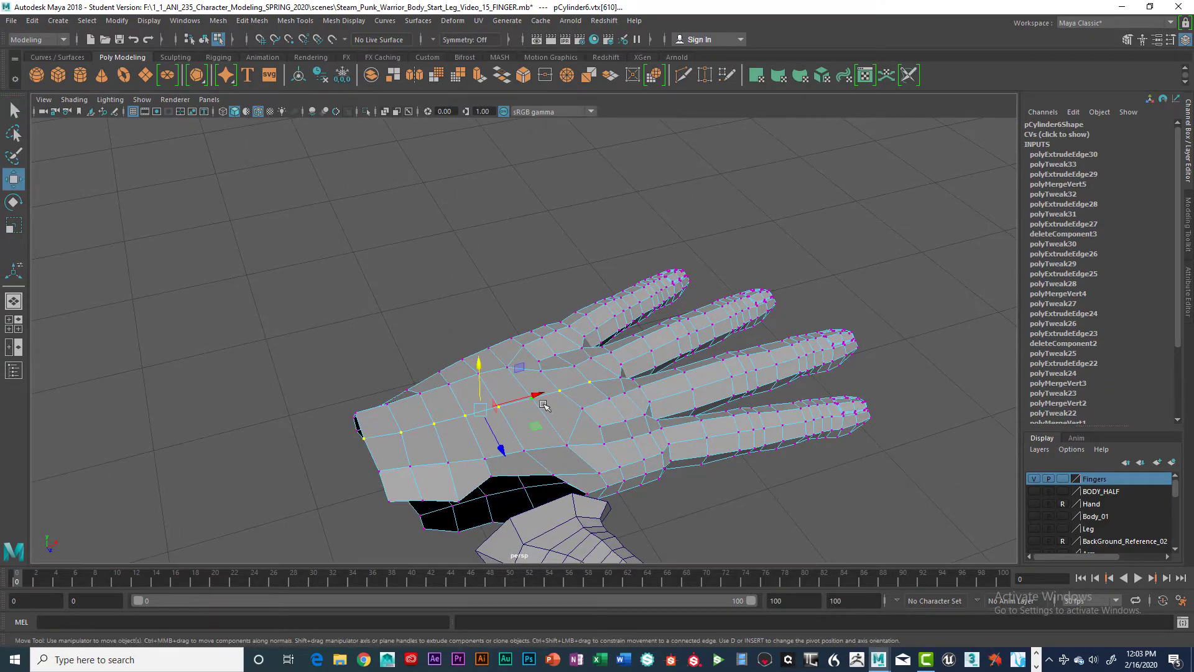
drag(481, 365, 482, 361)
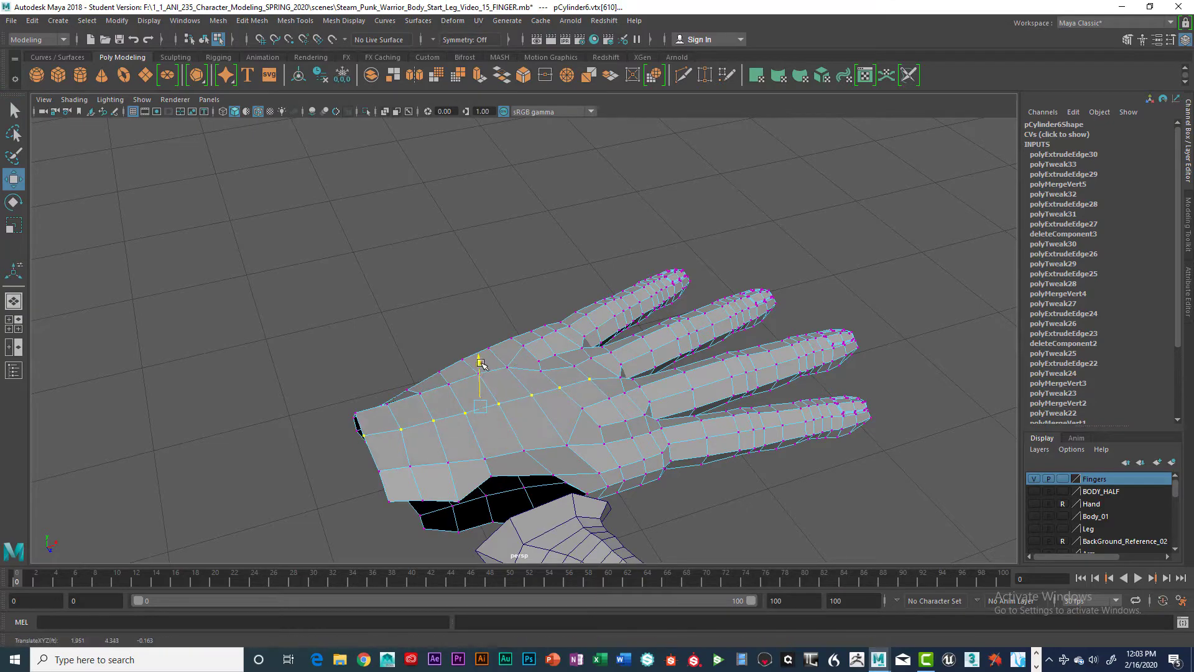
Arch the middle row toward the wrist by dropping the vertex nearest the knuckles each time and raising the remaining ones slightly
alt+drag(640, 409, 596, 407)
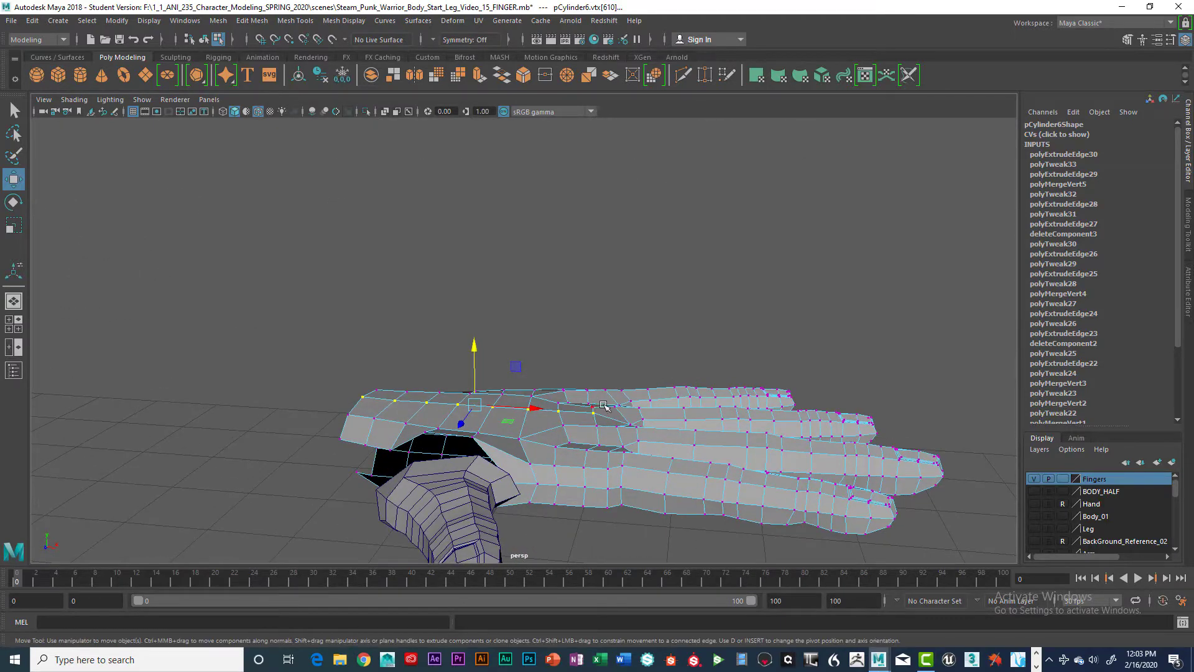
ctrl+click(589, 398)
drag(454, 358, 459, 350)
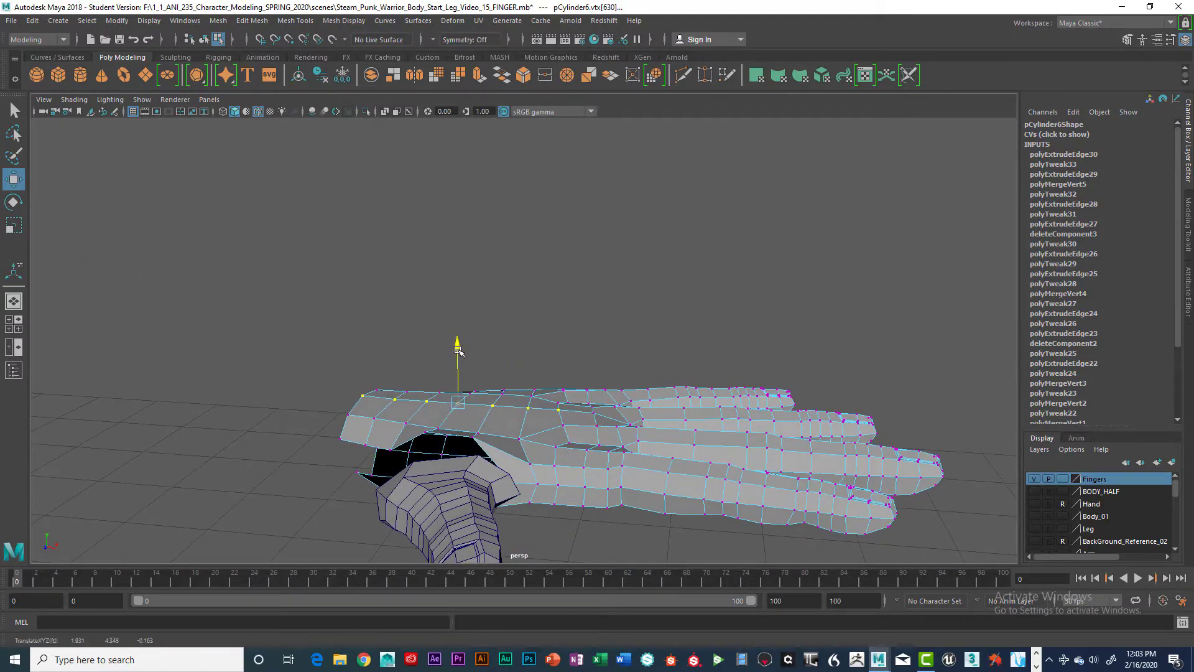
ctrl+click(560, 408)
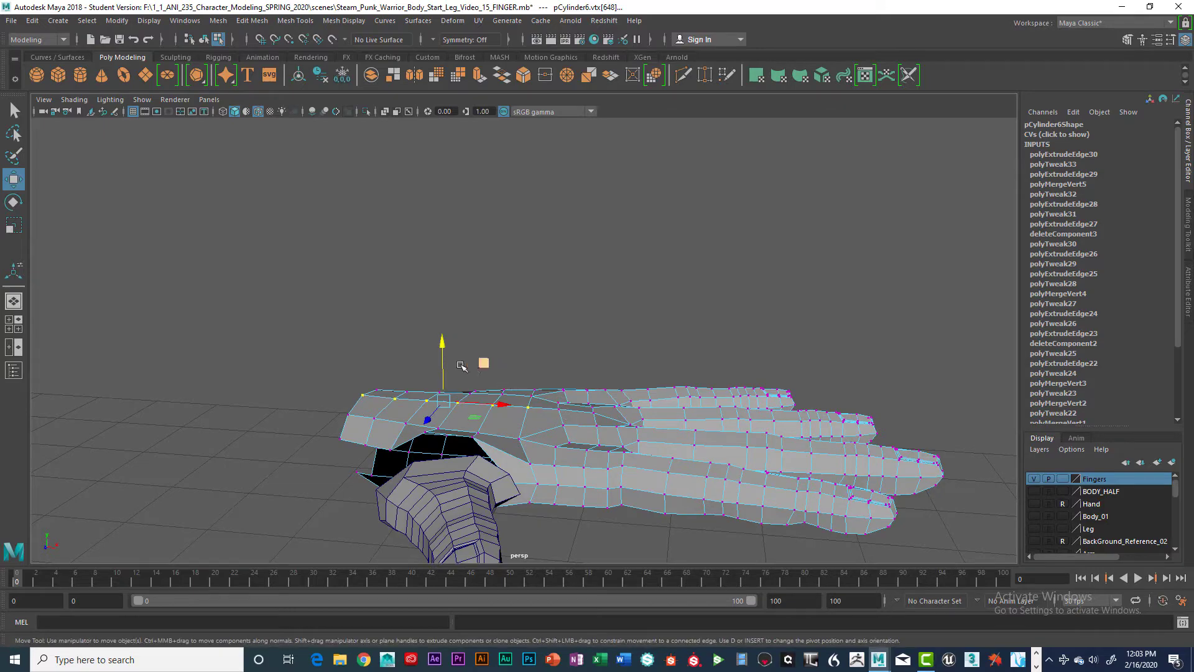
drag(441, 355, 446, 414)
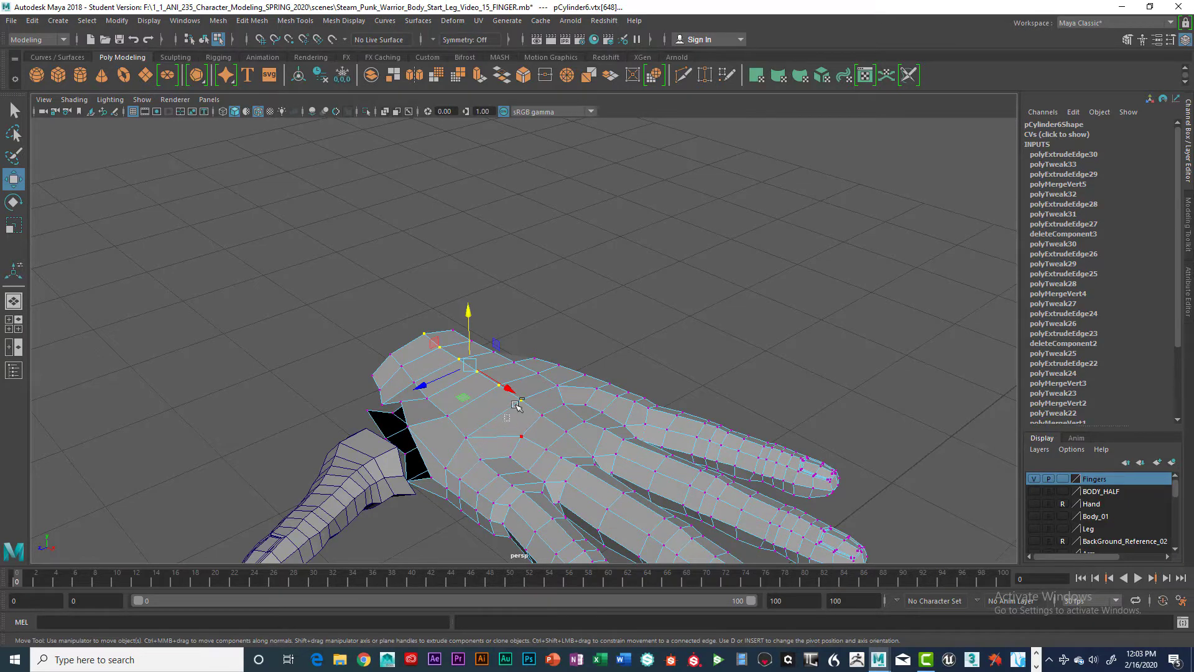
drag(457, 328, 458, 326)
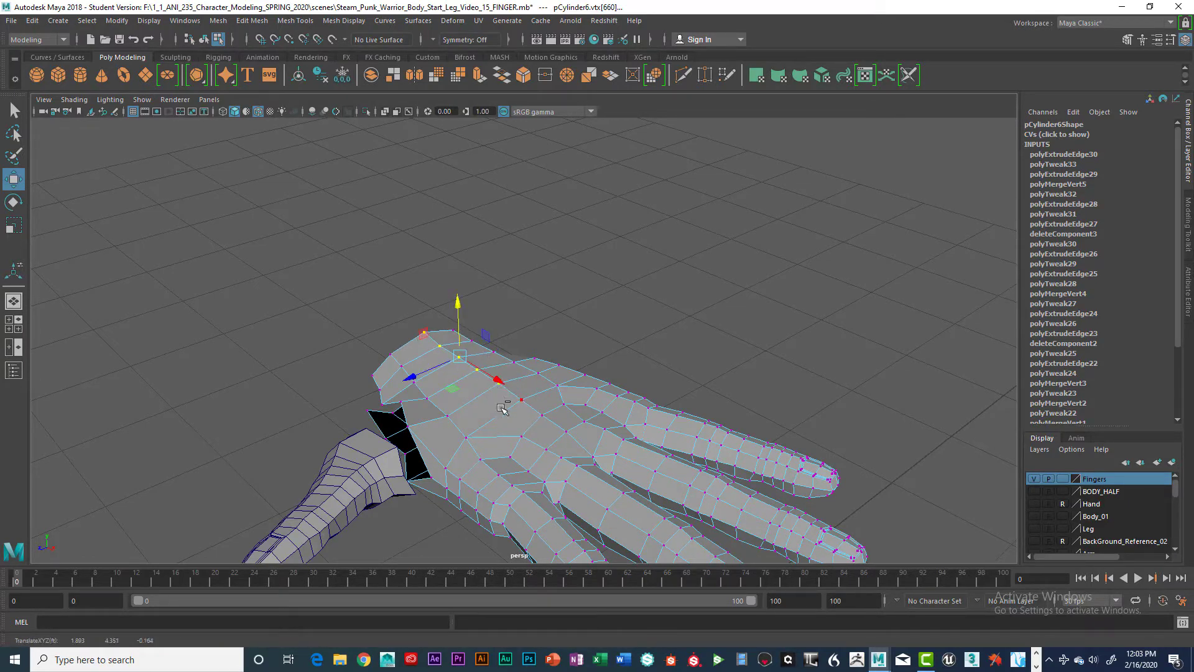
ctrl+drag(490, 395, 511, 370)
click(461, 329)
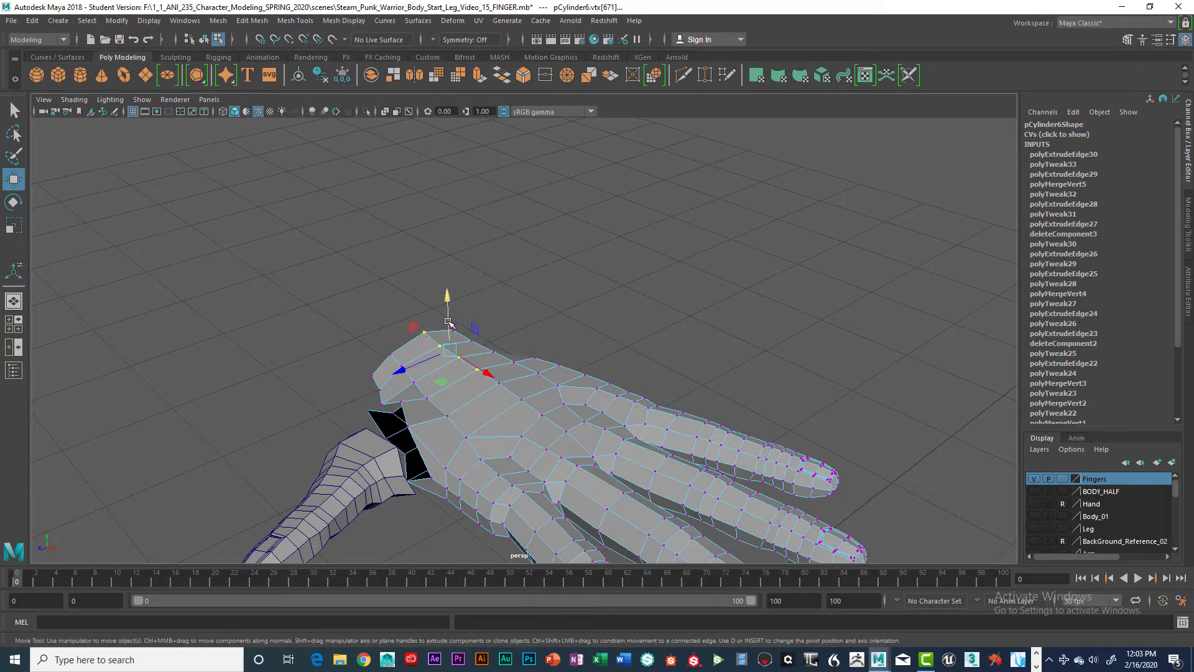
drag(448, 321, 499, 407)
Select the neighbouring thumb-side row of vertices on the back of the hand up to the wrist and raise it slightly
click(594, 429)
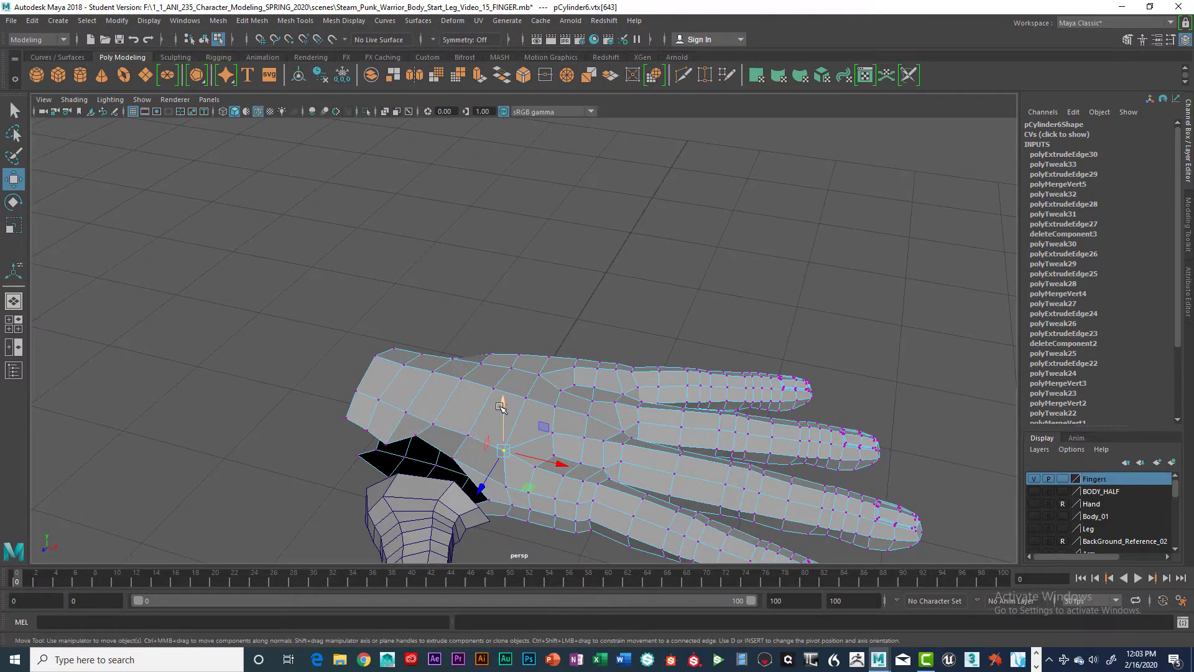
key(q)
shift+click(468, 435)
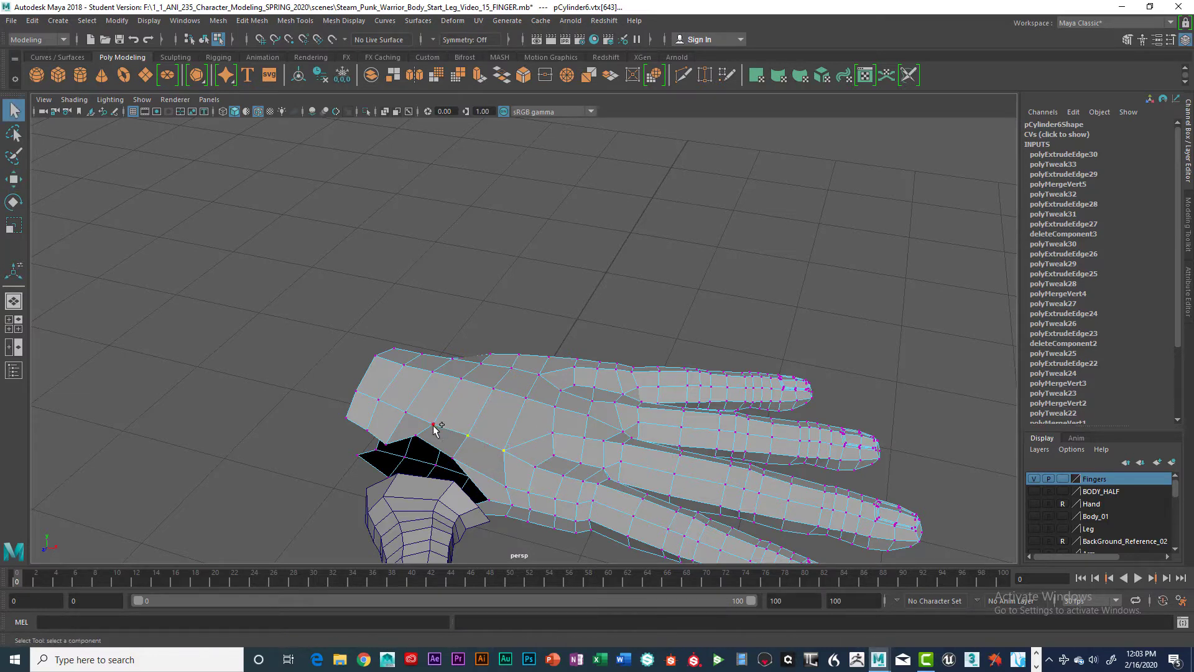
shift+click(433, 424)
alt+drag(510, 391, 638, 364)
key(w)
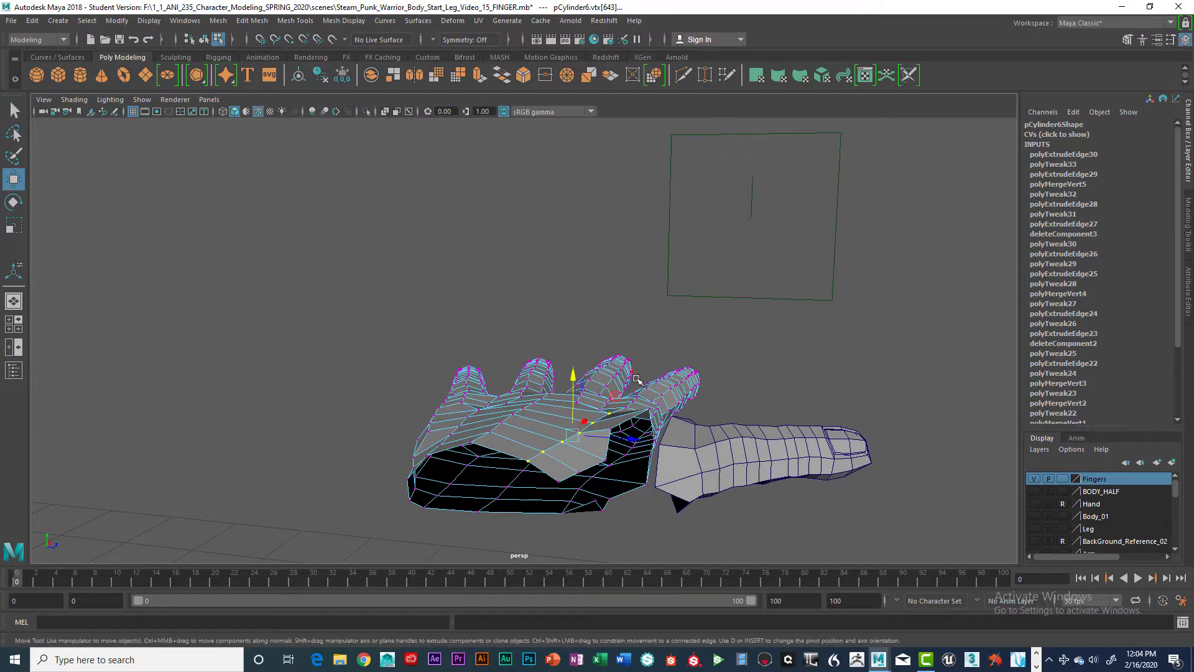
drag(569, 381, 438, 442)
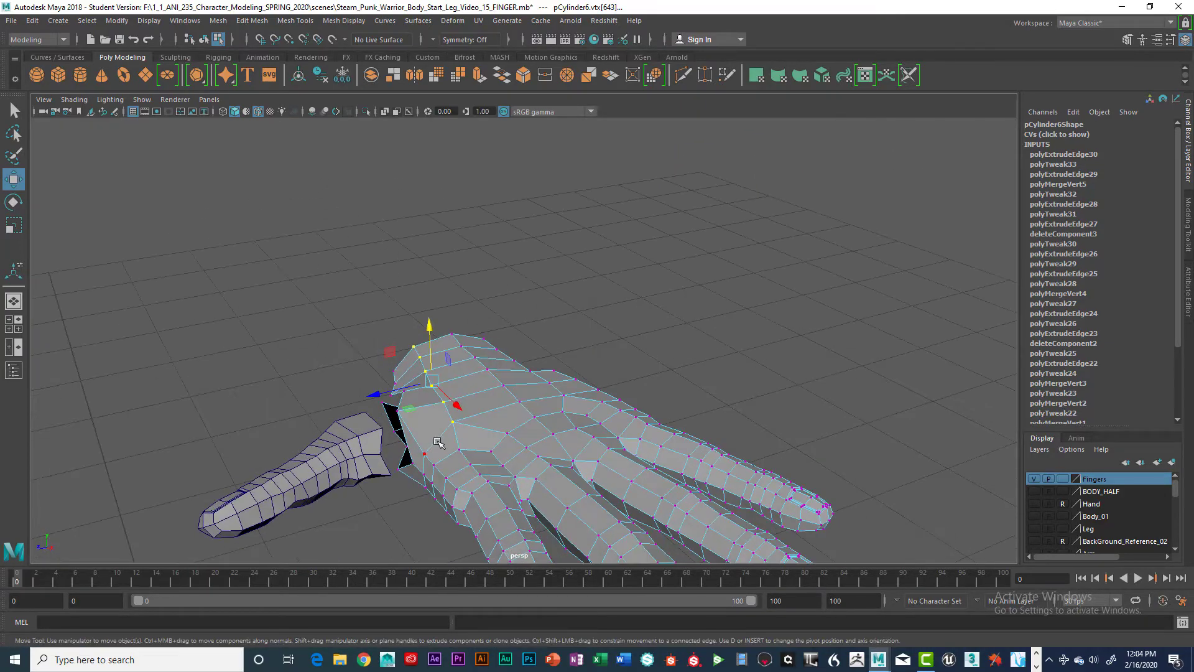
Raise the thumb-side row progressively toward the wrist, dropping the vertex nearest the knuckles from the selection each time
ctrl+click(450, 422)
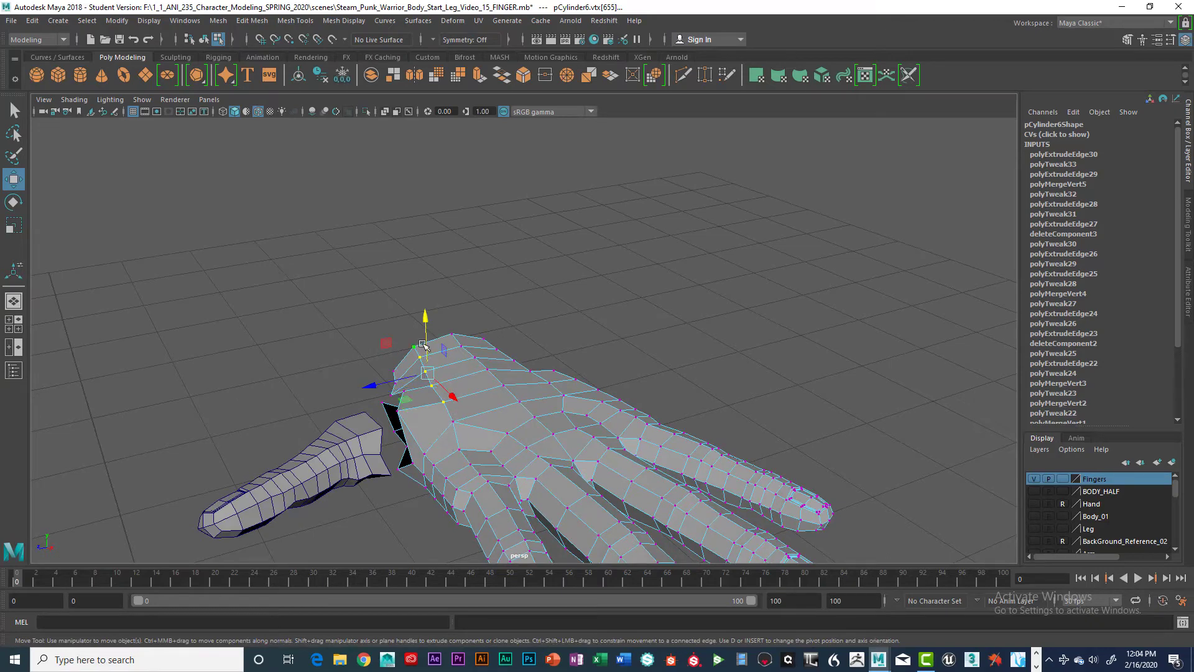
drag(425, 345, 425, 341)
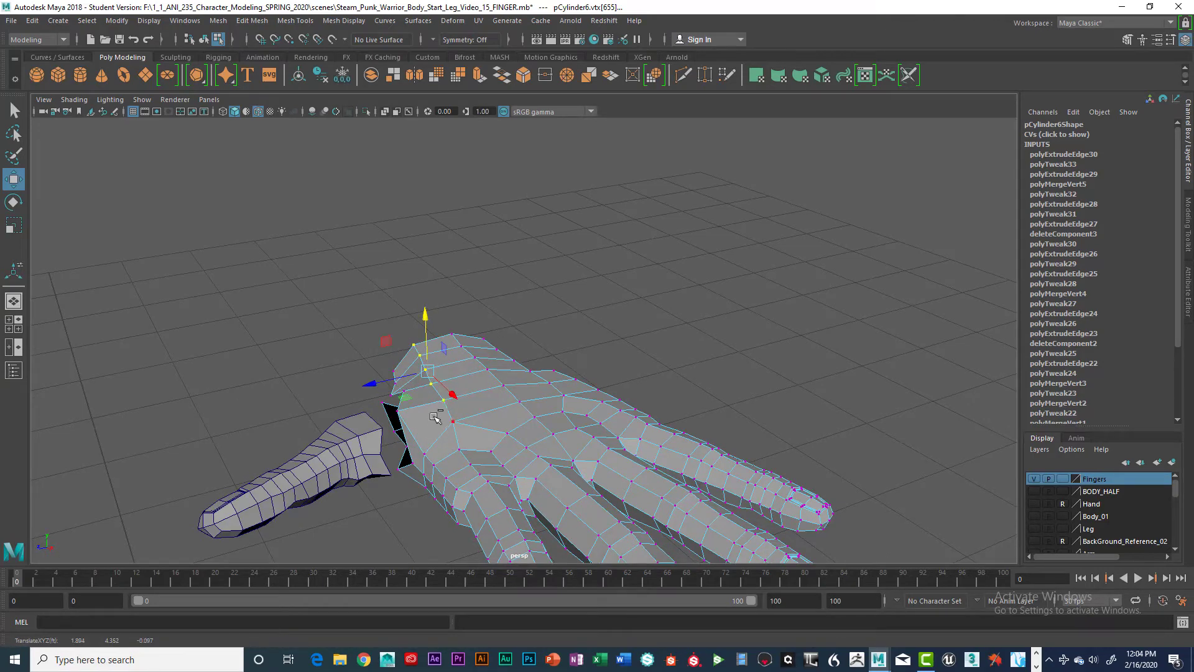
ctrl+click(445, 399)
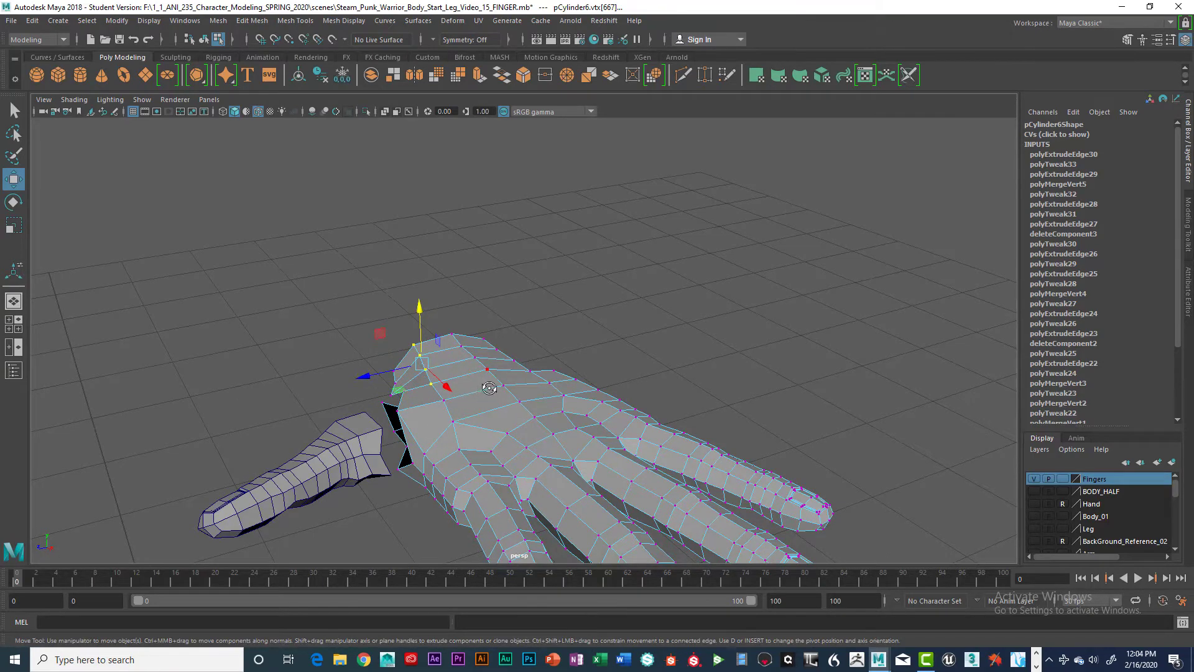
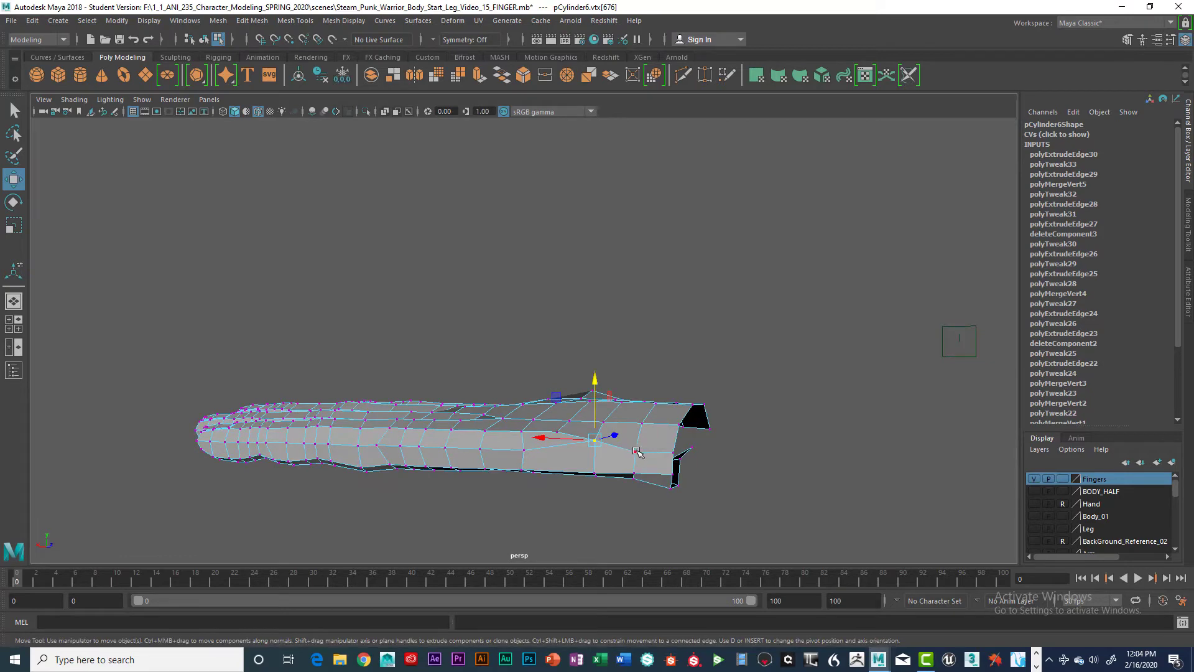
Adjust the height of the palm-side vertices nearest the wrist along the little-finger edge of the hand
mouse_move(637, 413)
mouse_down()
mouse_move(637, 403)
mouse_move(659, 429)
mouse_move(581, 437)
mouse_move(587, 417)
mouse_move(594, 435)
mouse_move(579, 421)
mouse_move(657, 413)
mouse_up()
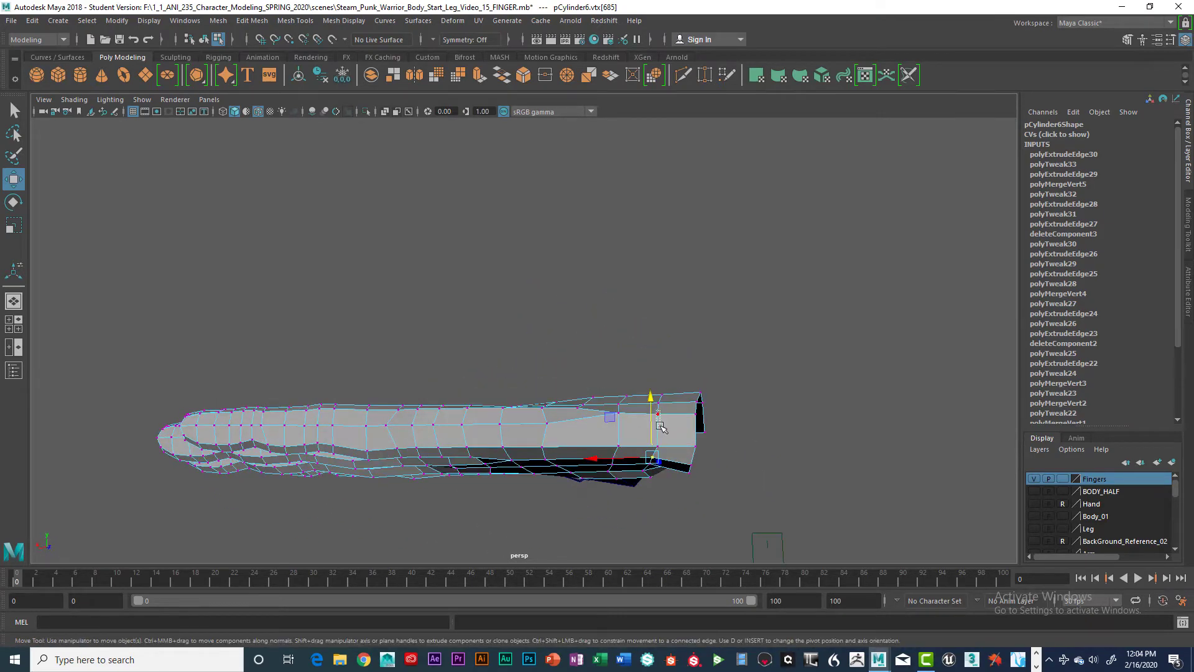
alt+drag(653, 458, 650, 420)
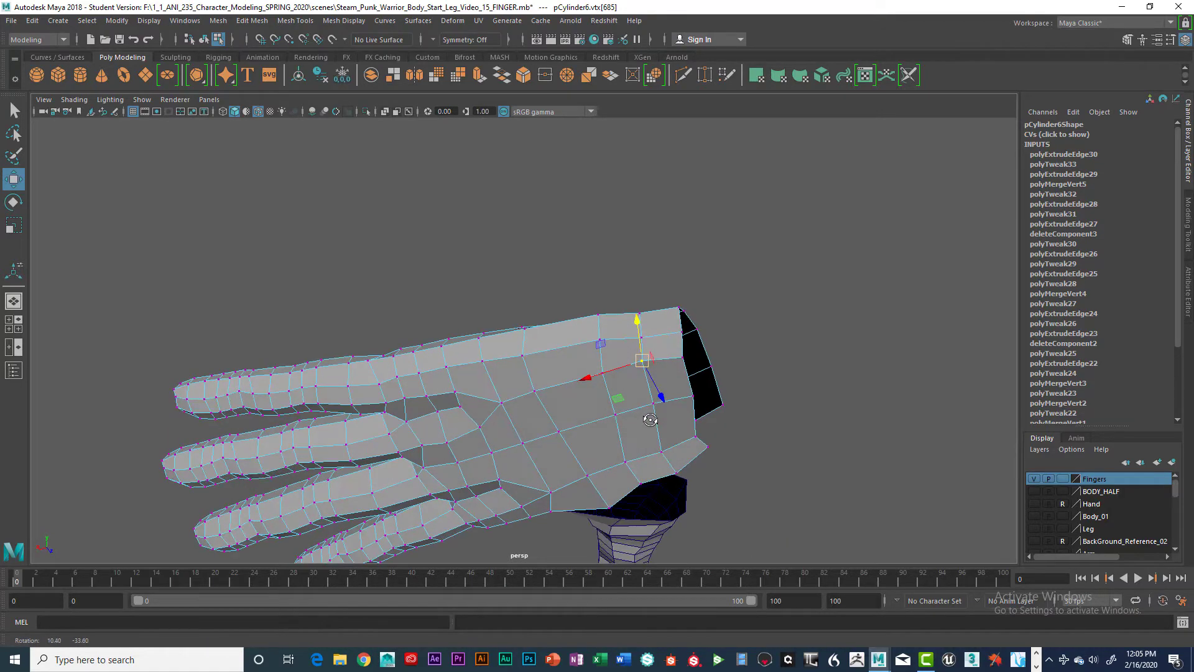
alt+drag(638, 359, 587, 381)
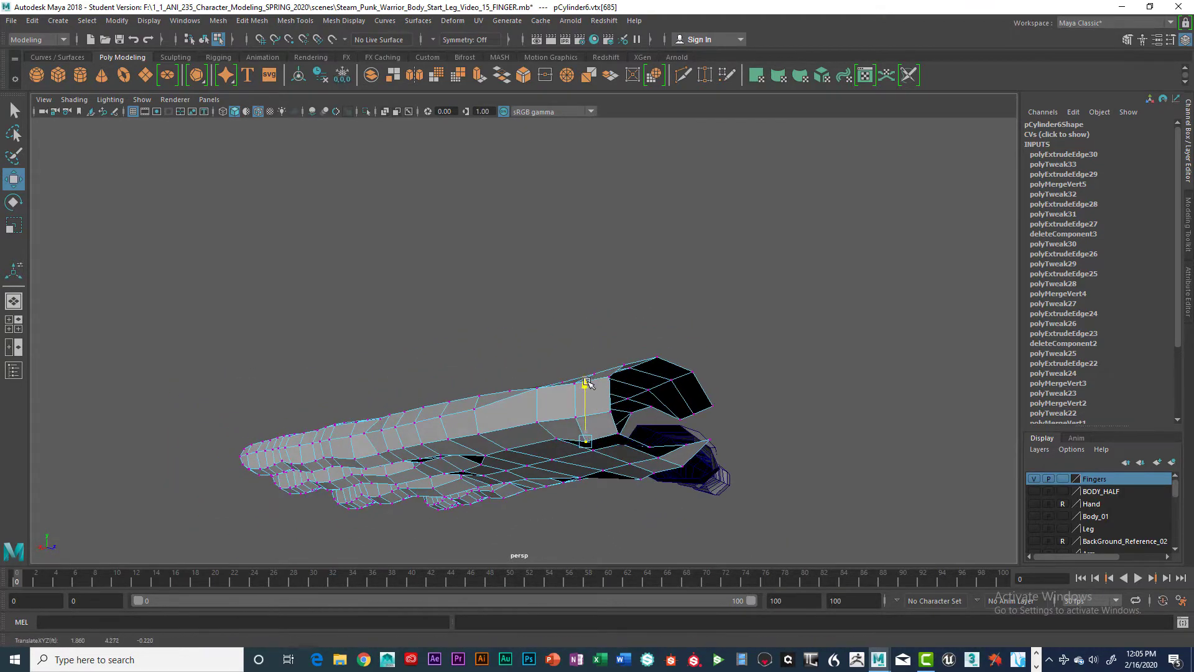
mouse_move(622, 422)
alt+mouse_down()
mouse_move(630, 437)
mouse_move(607, 429)
mouse_move(627, 410)
alt+mouse_up()
click(603, 417)
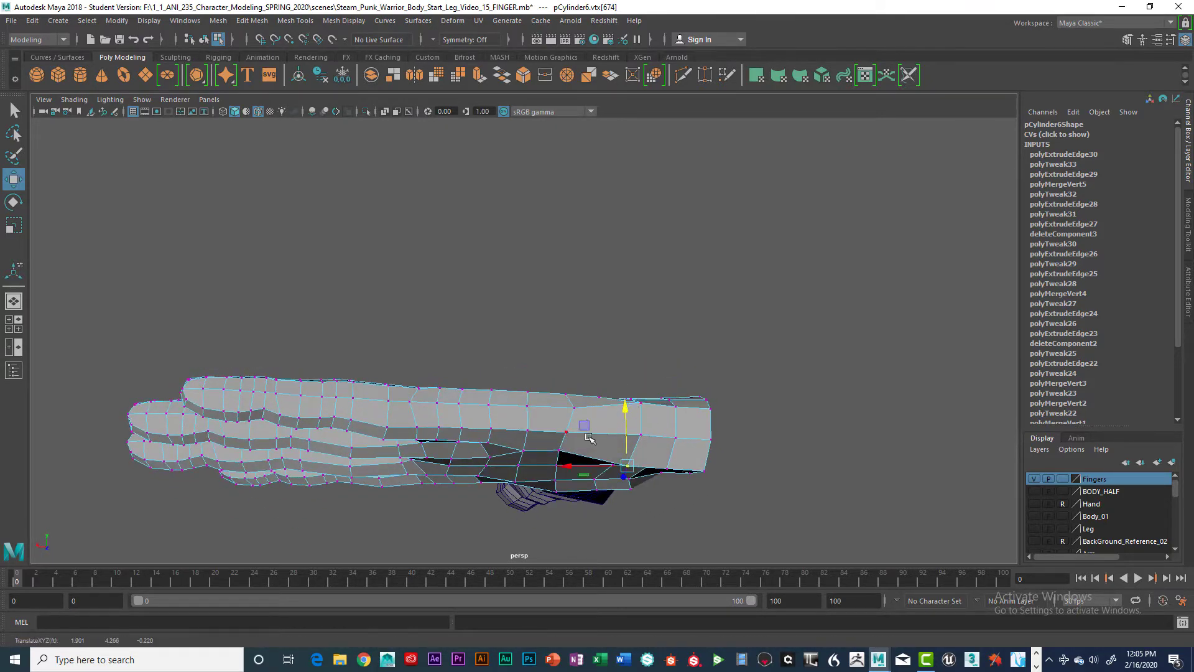
Adjust the following little-finger-edge vertices from the wrist toward the knuckles to smooth the underside of the palm
middle_drag(577, 413, 565, 410)
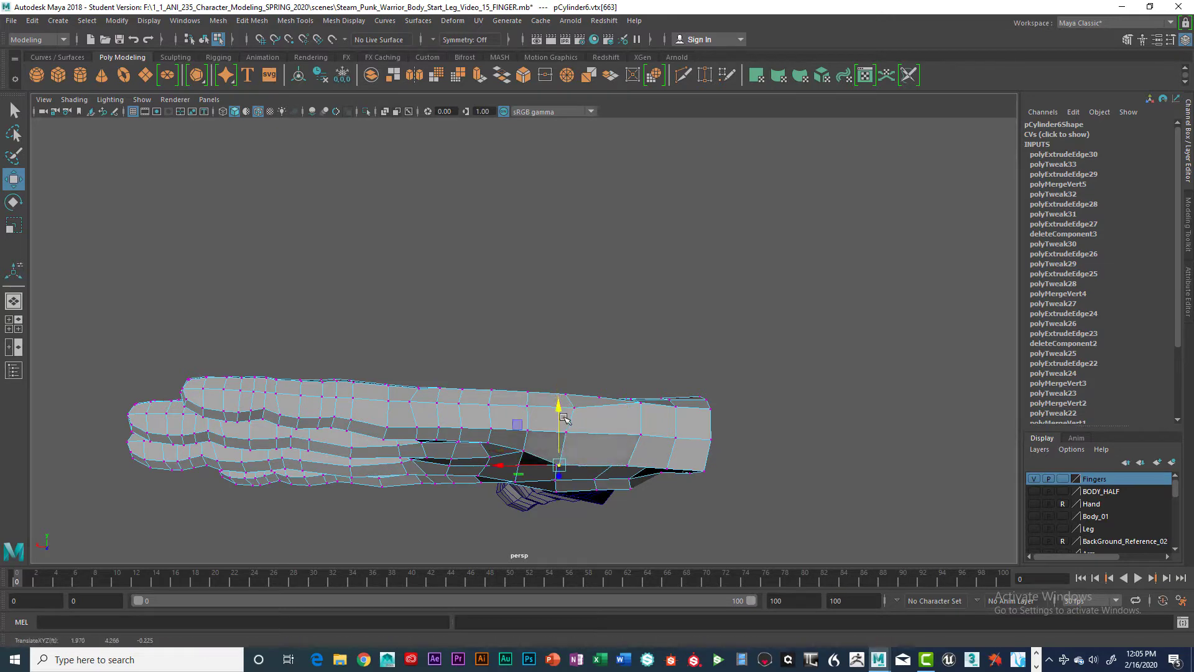
alt+drag(564, 417, 539, 414)
middle_drag(545, 387, 537, 379)
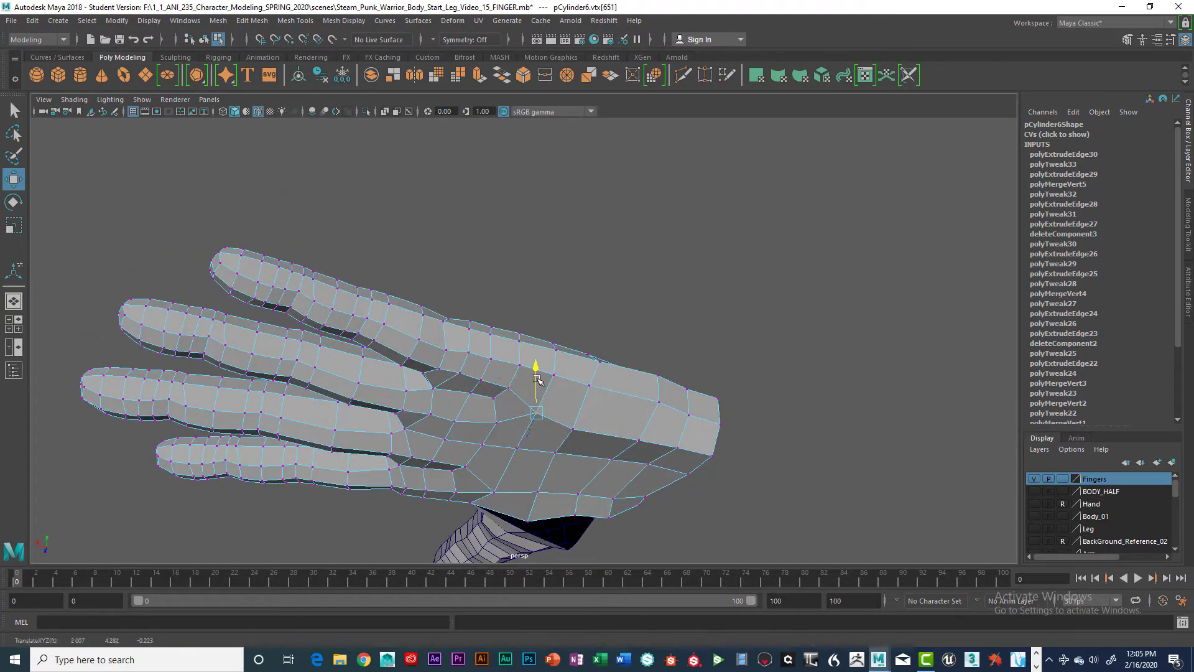
alt+drag(539, 390, 518, 406)
click(489, 398)
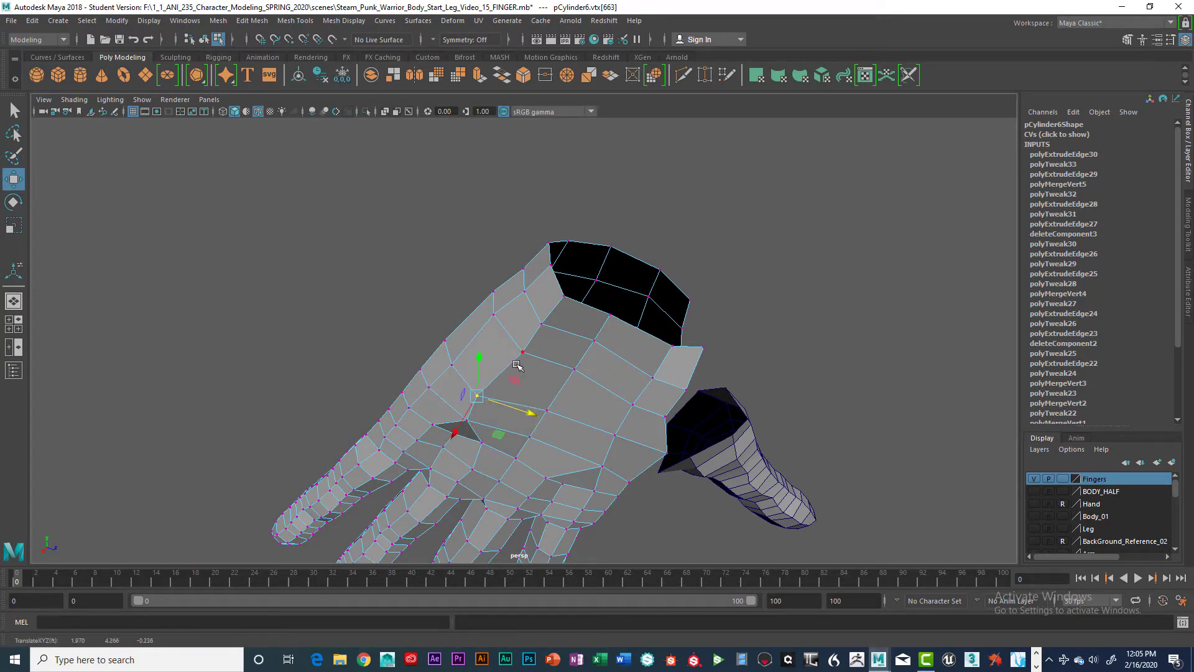
Reposition individual palm vertices near the wrist, working across from the little-finger edge toward the thumb opening
drag(562, 363, 557, 339)
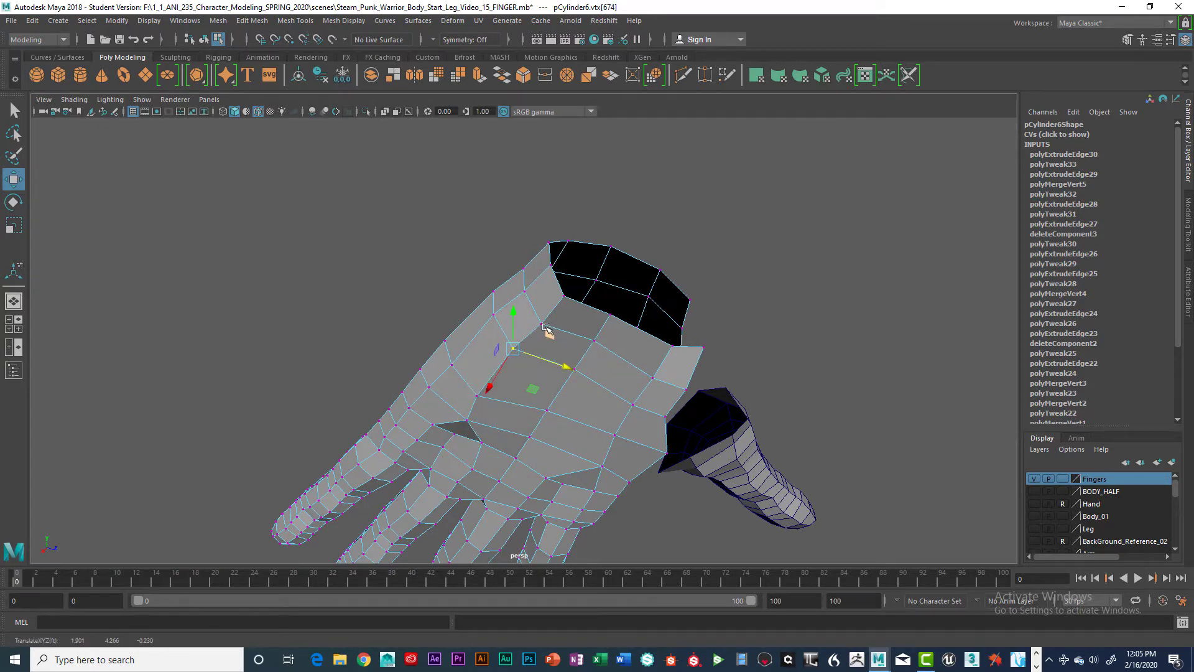
click(595, 342)
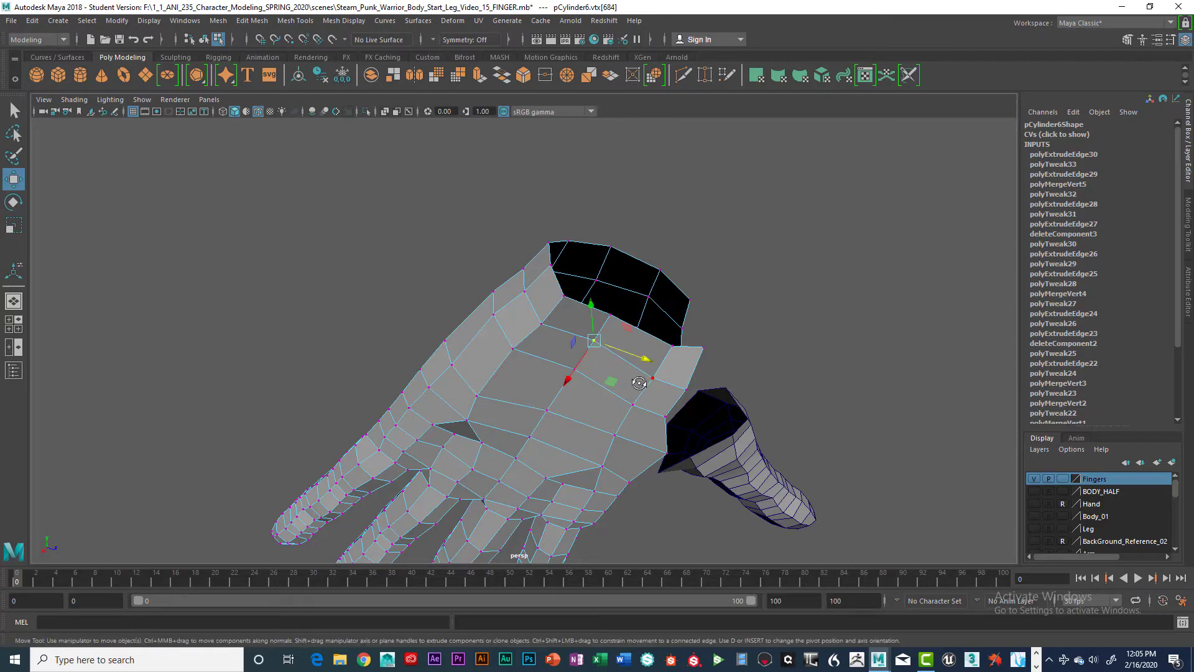
alt+drag(638, 383, 575, 413)
click(638, 408)
click(637, 407)
click(561, 444)
drag(571, 409, 492, 456)
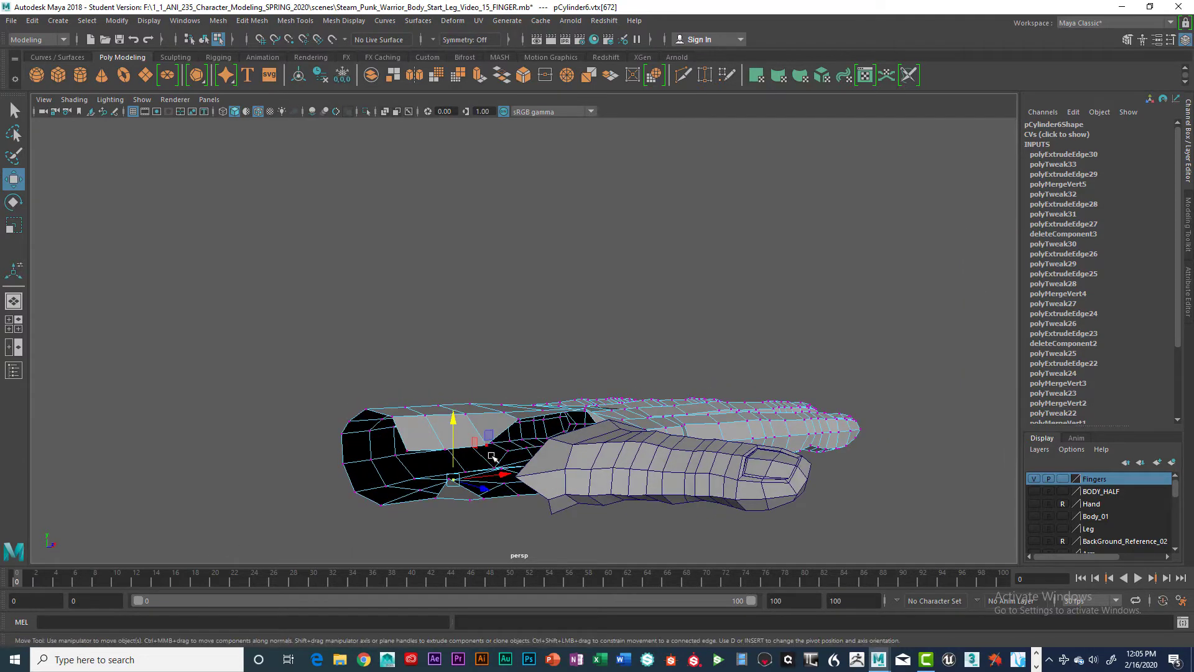
Leave vertex editing and examine the smooth-previewed hand from the wrist, thumb and back sides
right_click(557, 412)
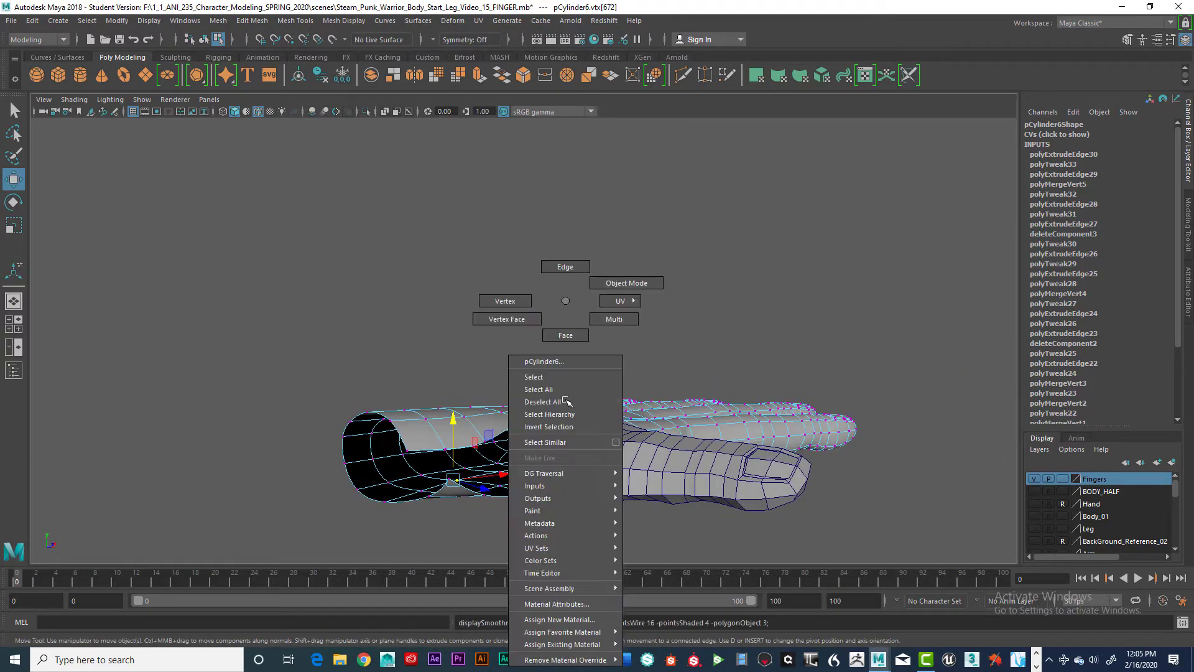
click(540, 380)
alt+drag(647, 397, 516, 423)
click(606, 358)
alt+drag(606, 360, 634, 475)
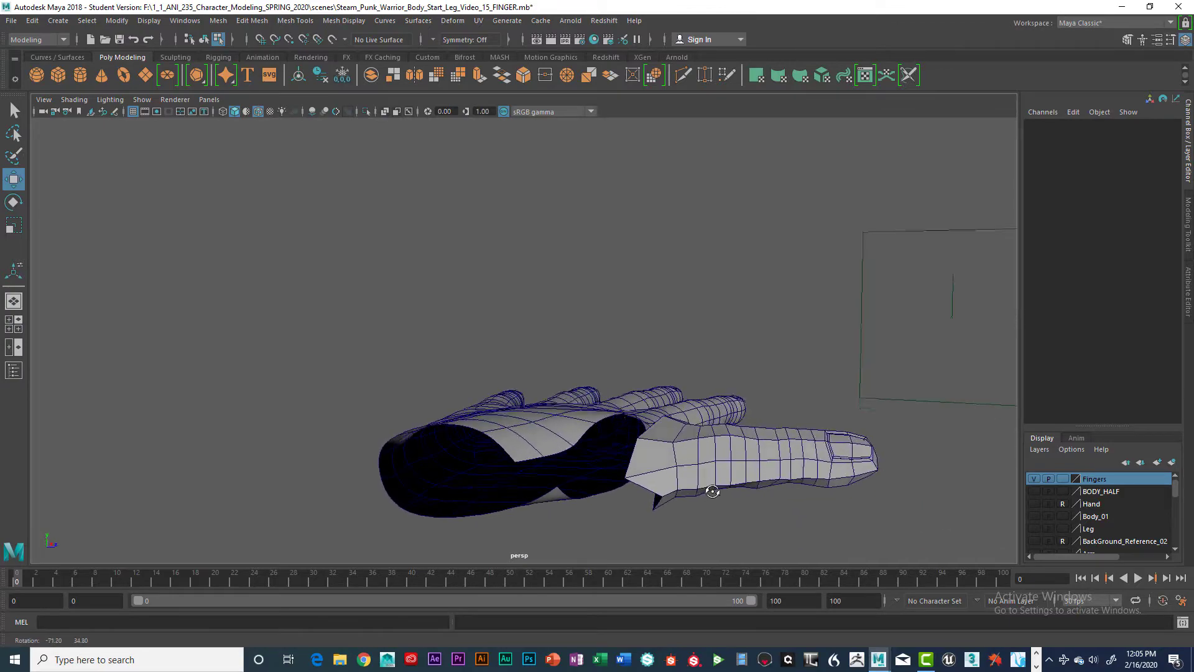
alt+drag(713, 491, 630, 425)
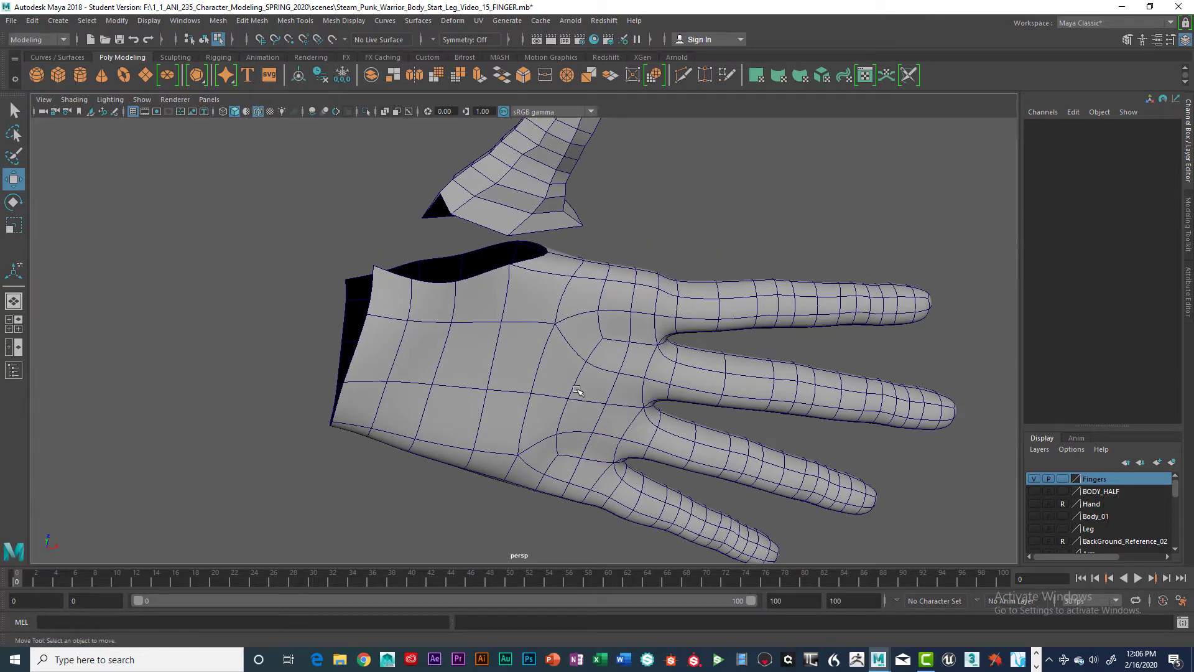
Turn off the smooth preview so the hand mesh displays unsmoothed
click(577, 390)
key(1)
alt+drag(533, 342, 567, 421)
scroll(485, 426, up, 5)
scroll(486, 428, down, 6)
key(super)
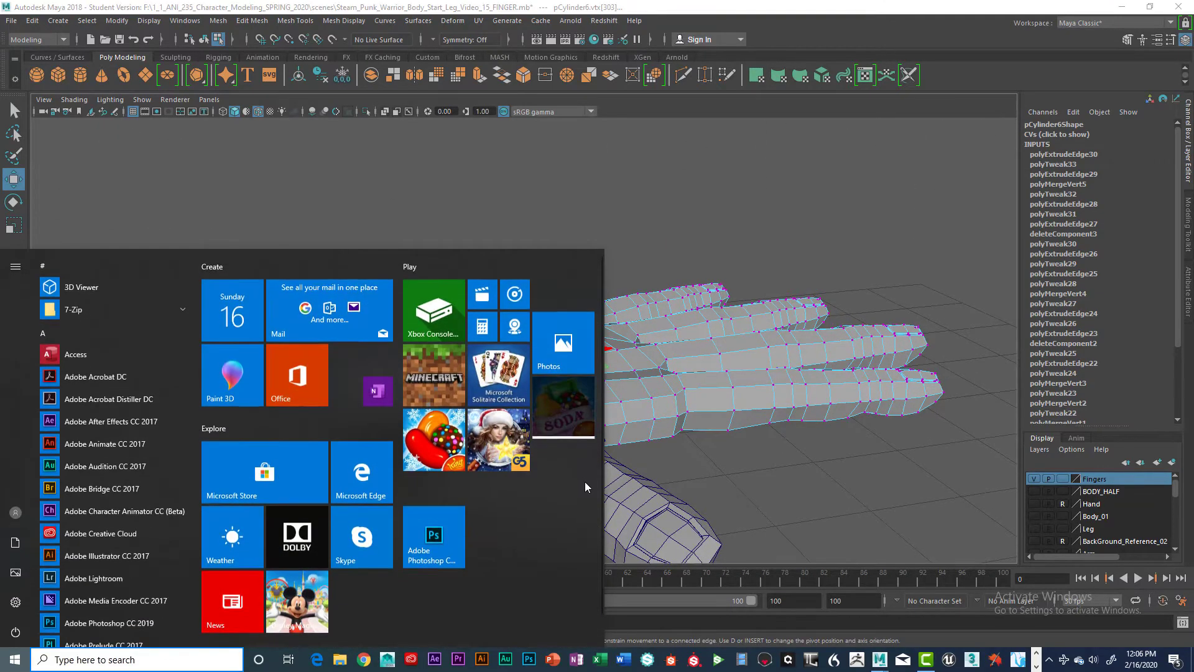
click(521, 459)
key(super)
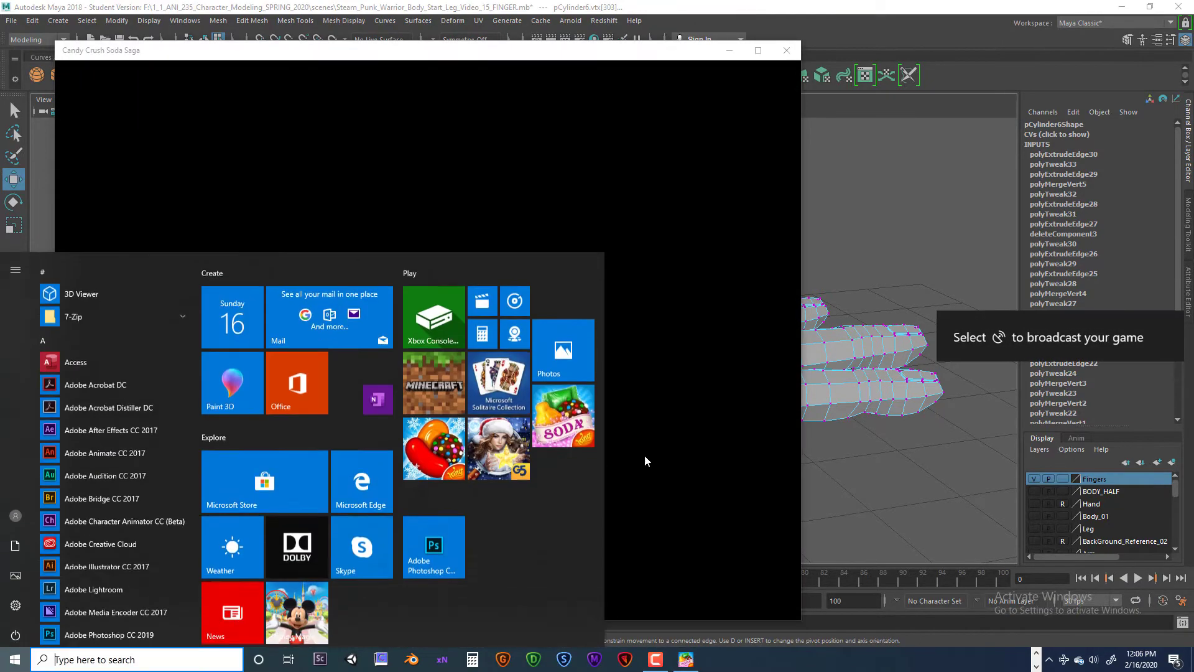
key(super)
click(786, 51)
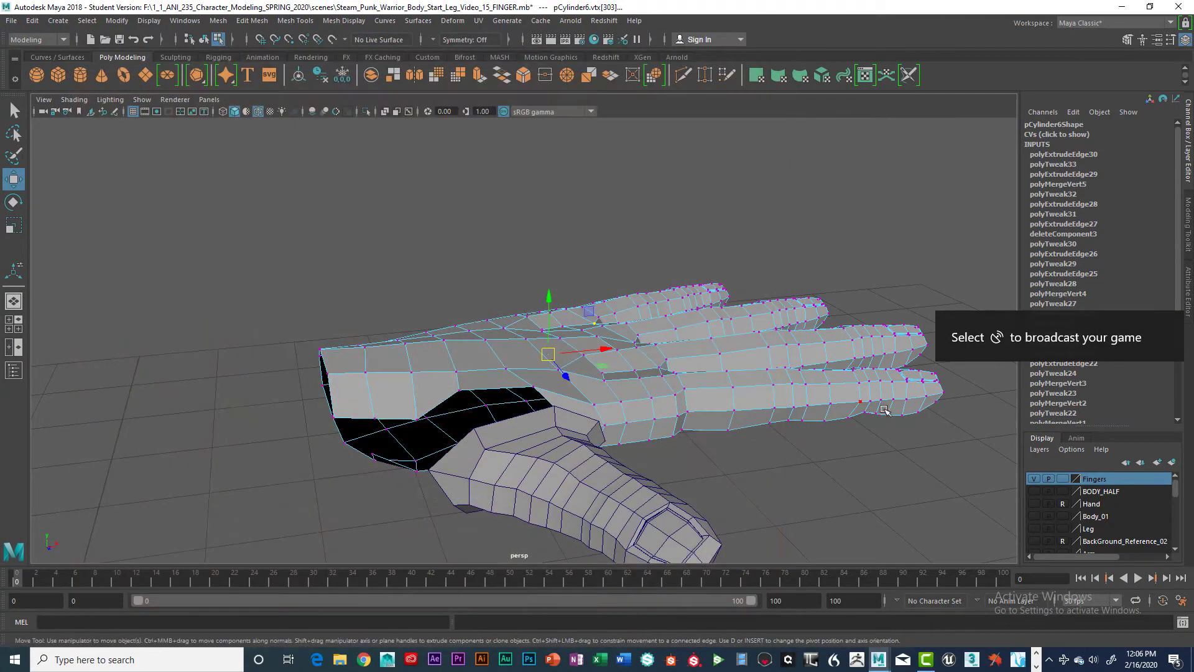
Select the separate thumb mesh and move it closer to the hand's opening, to Translate Z 0.266
click(937, 465)
alt+drag(833, 460, 781, 470)
alt+right_drag(597, 482, 669, 491)
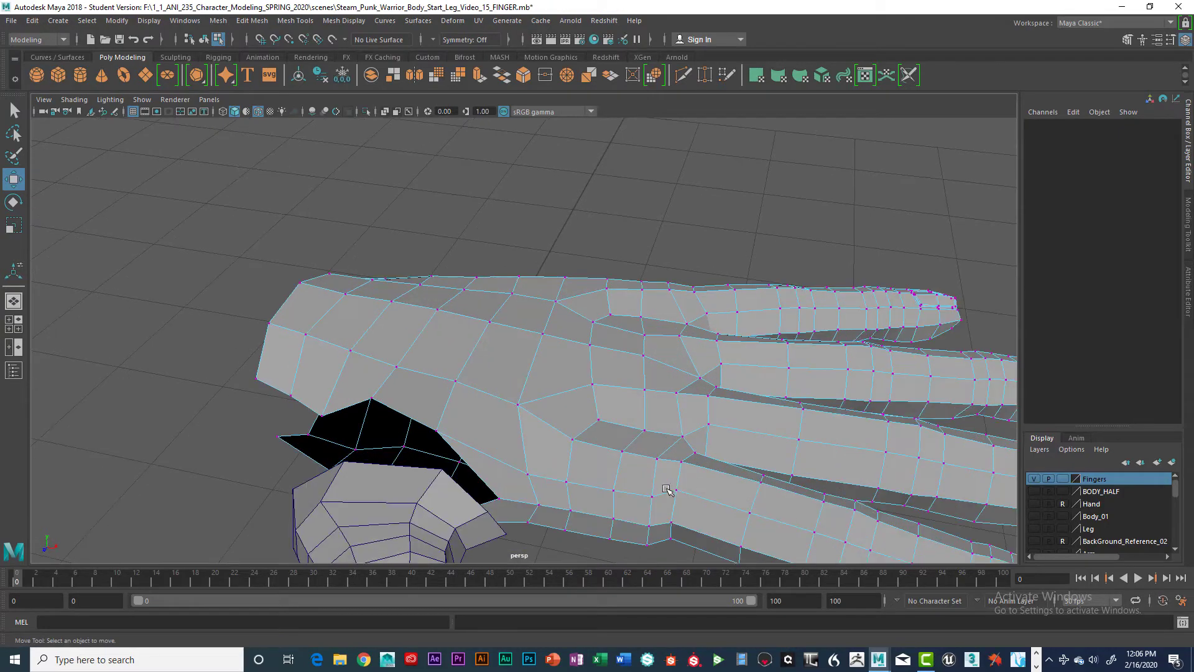
alt+middle_drag(669, 490, 772, 427)
alt+drag(773, 427, 714, 434)
alt+drag(516, 473, 367, 411)
click(364, 415)
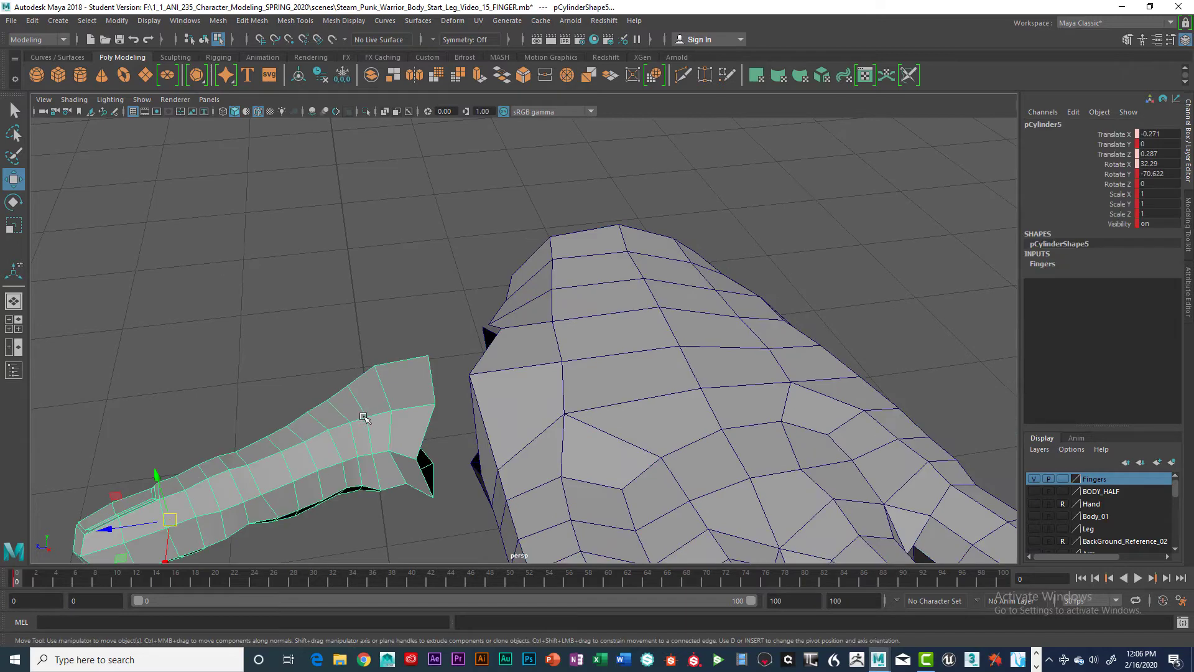
drag(118, 525, 498, 454)
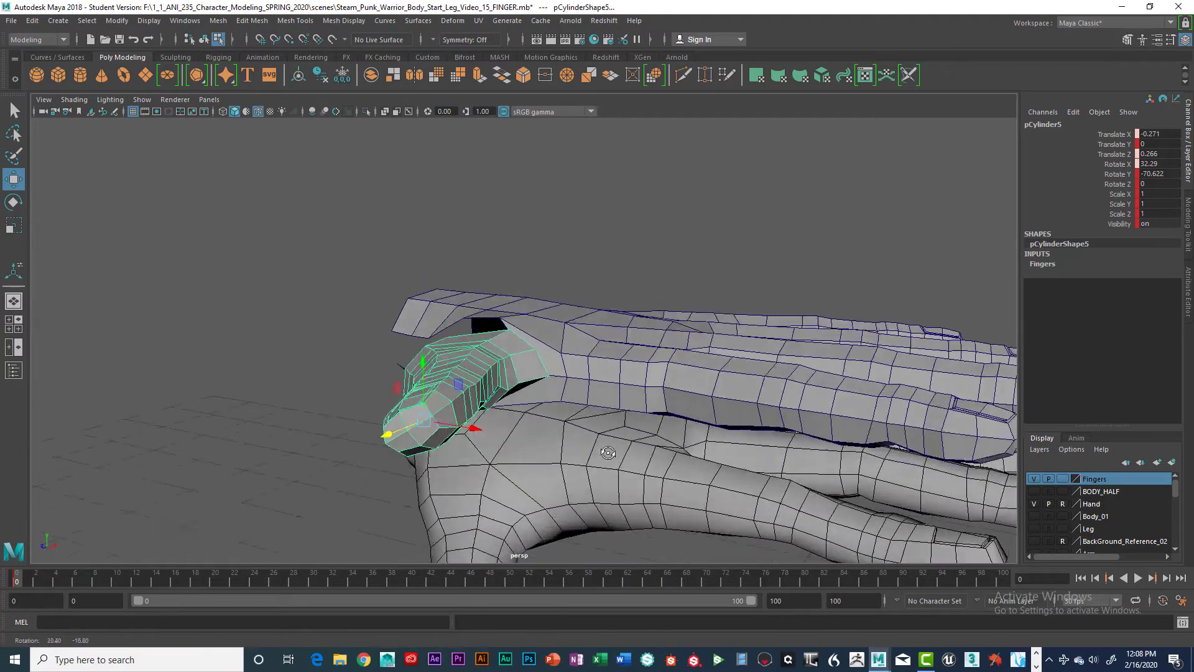
Hide the Hand reference layer and inspect how the thumb base lines up with the opening in the hand
alt+drag(612, 485, 530, 431)
click(1034, 504)
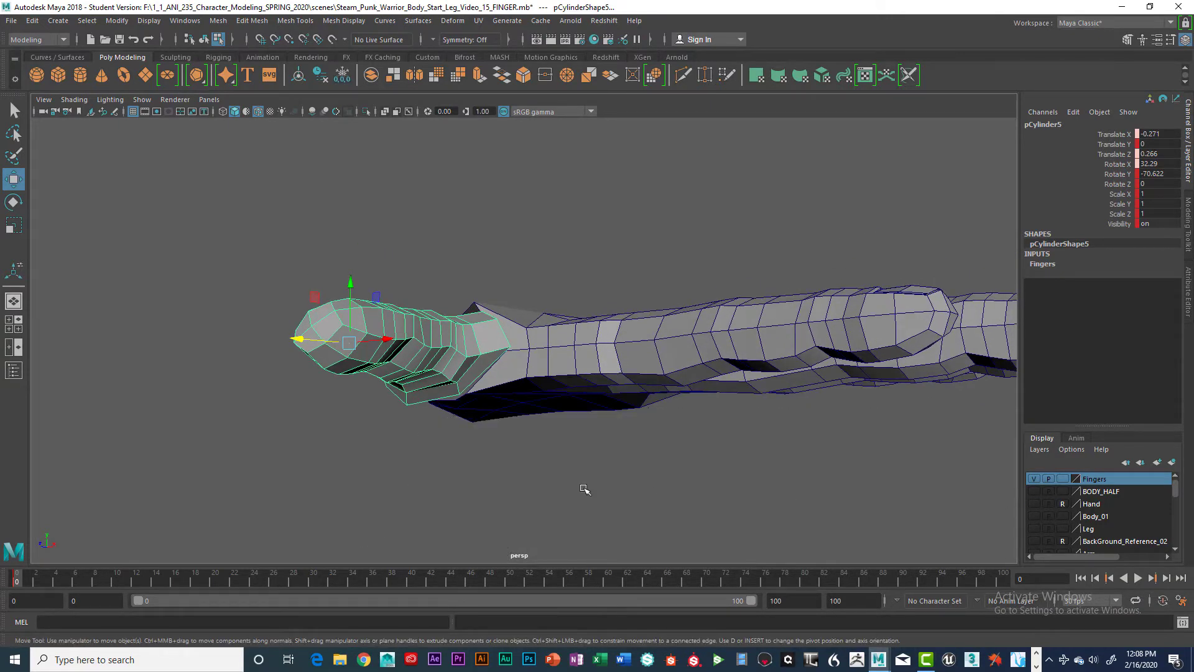
alt+drag(581, 487, 515, 413)
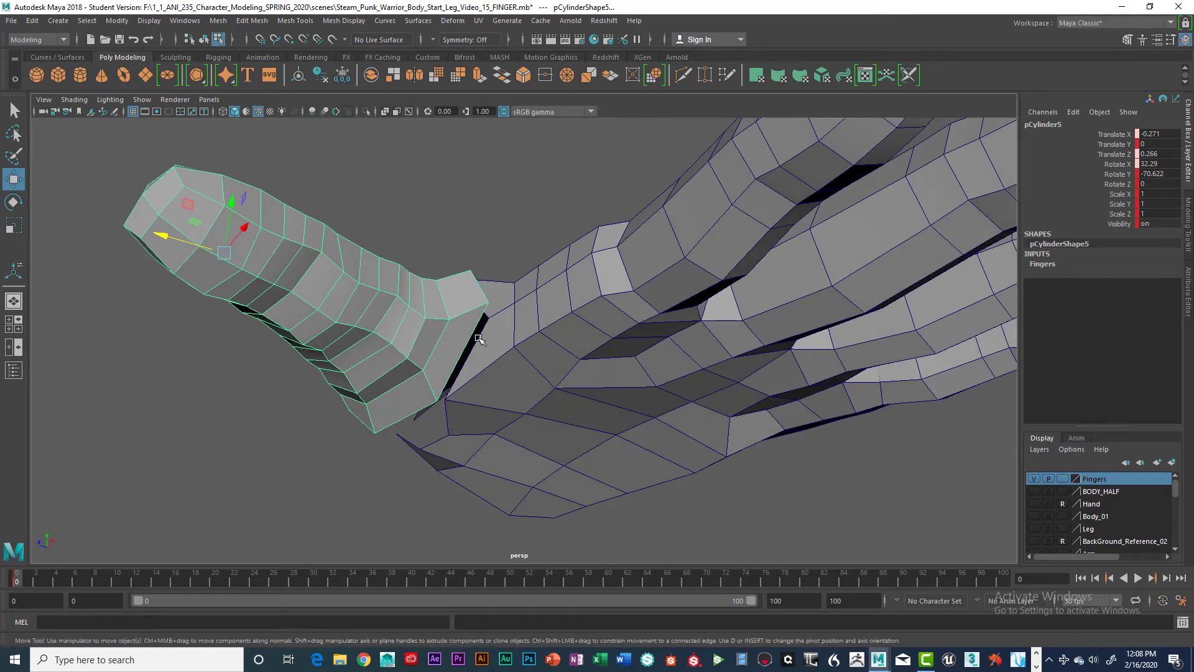
alt+drag(484, 354, 488, 403)
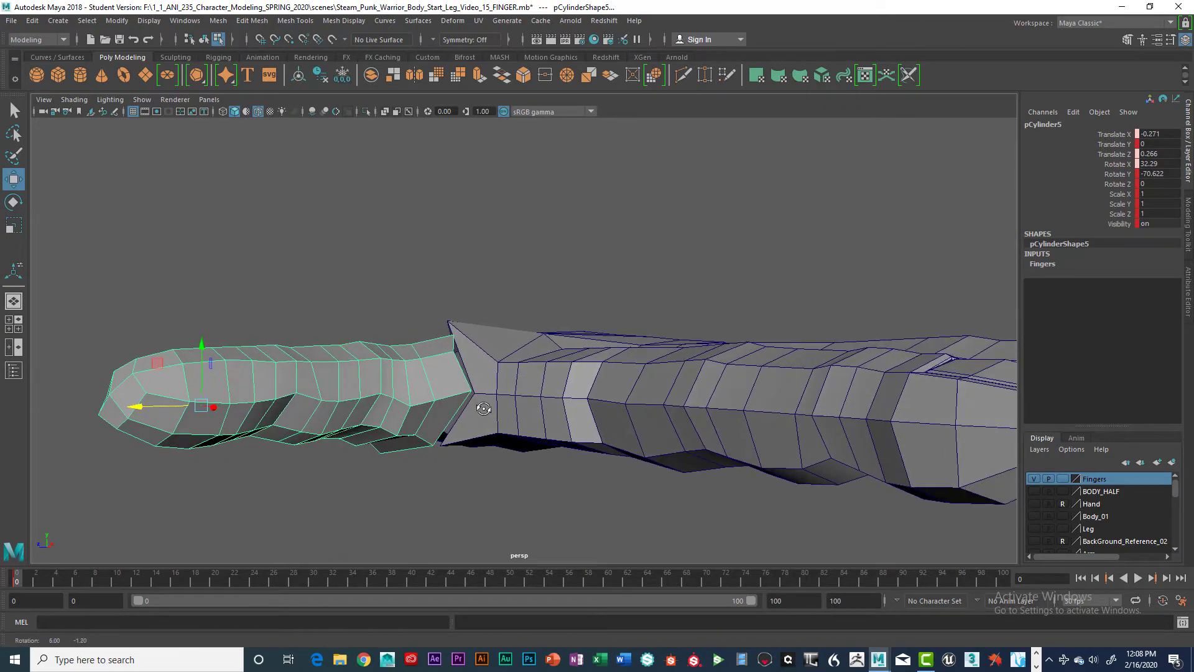
right_drag(530, 388, 533, 390)
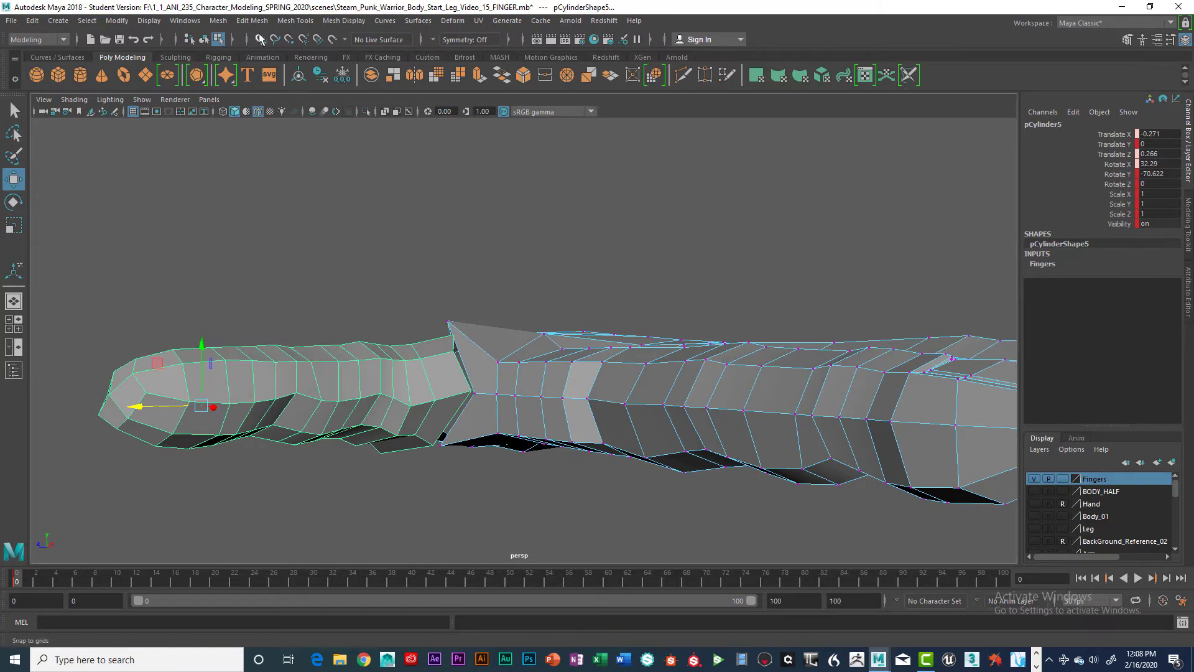
Combine the hand and thumb meshes into one object and delete its construction history
key(F8)
click(564, 385)
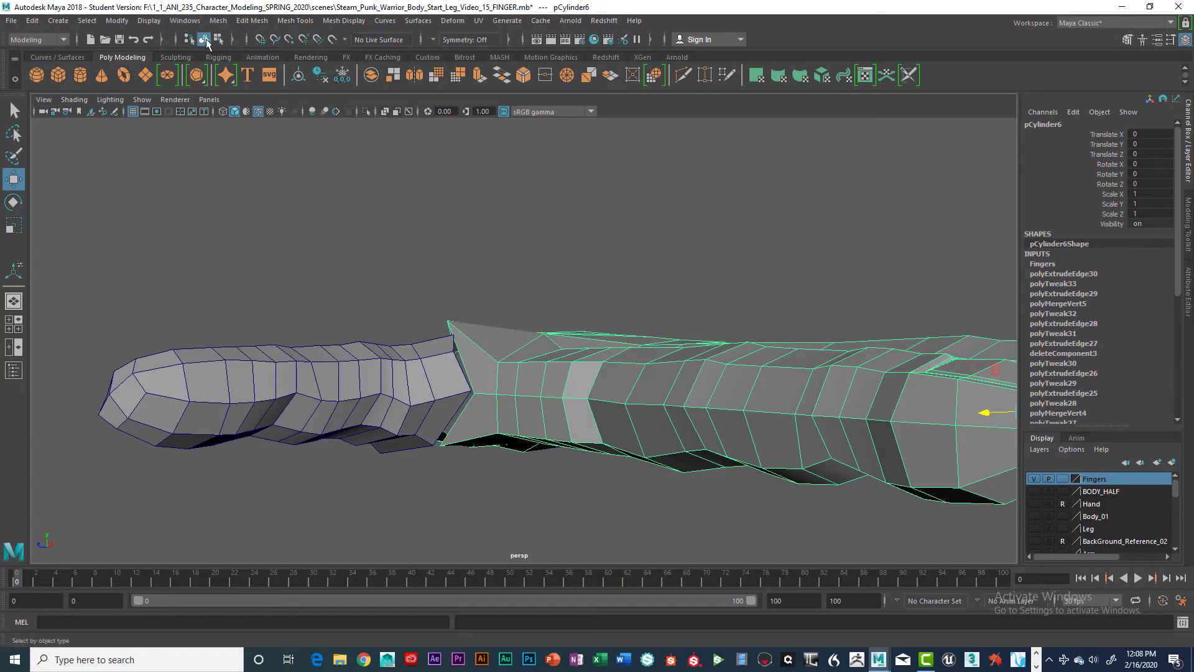
right_click(482, 378)
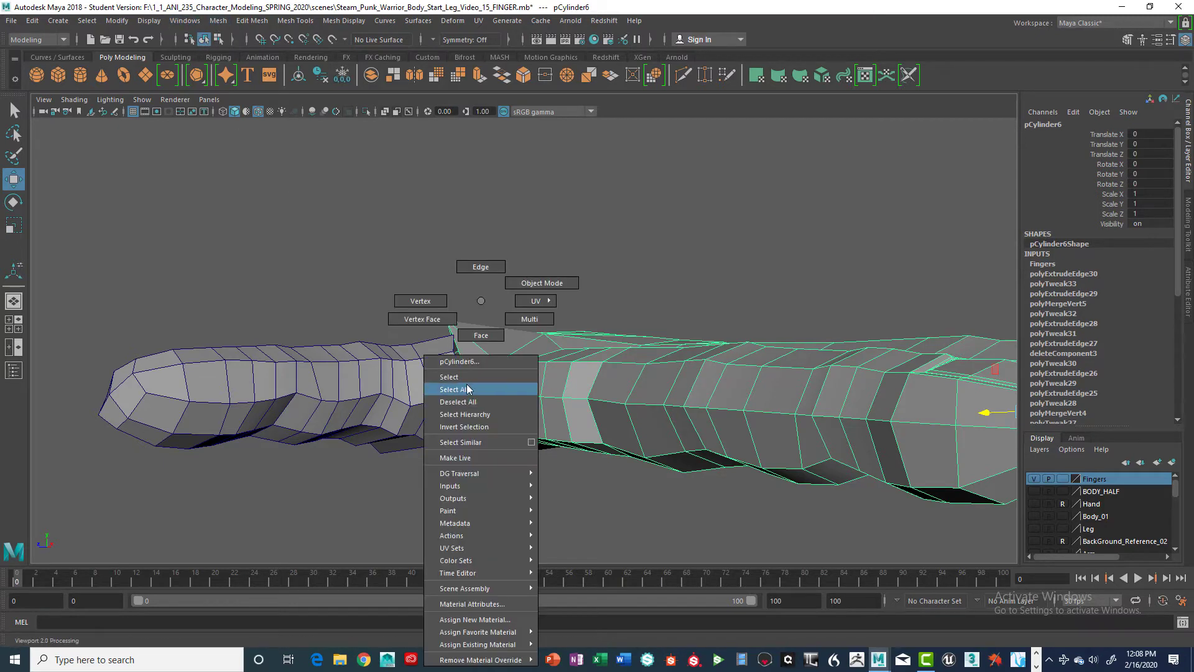
click(479, 381)
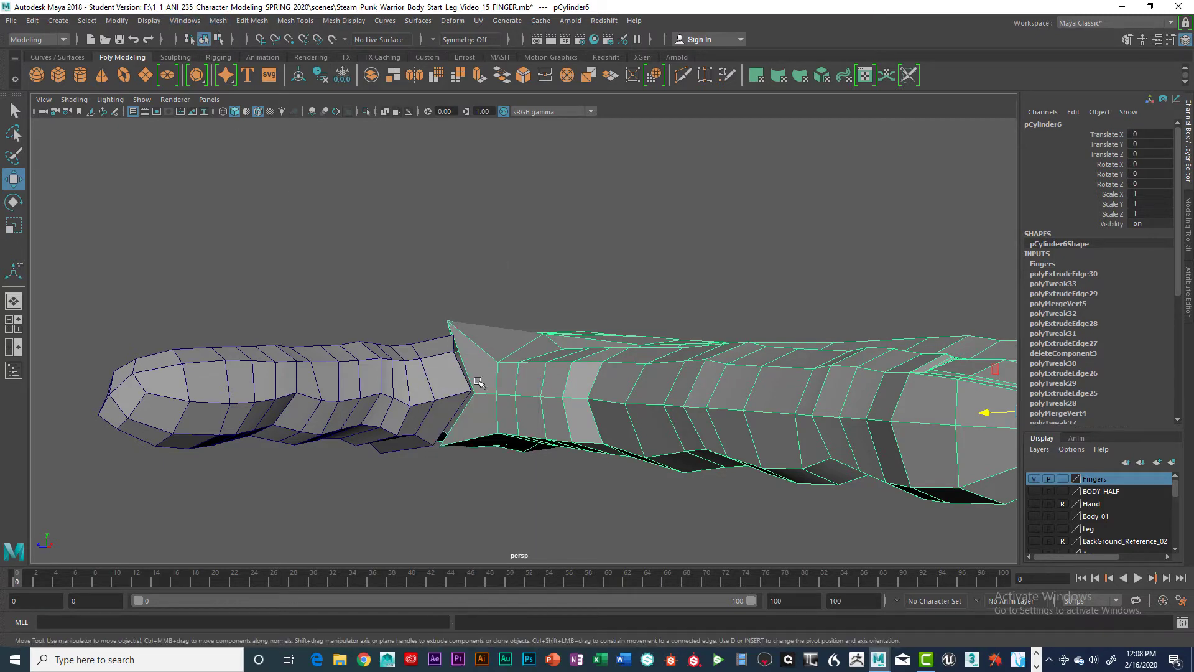
click(416, 366)
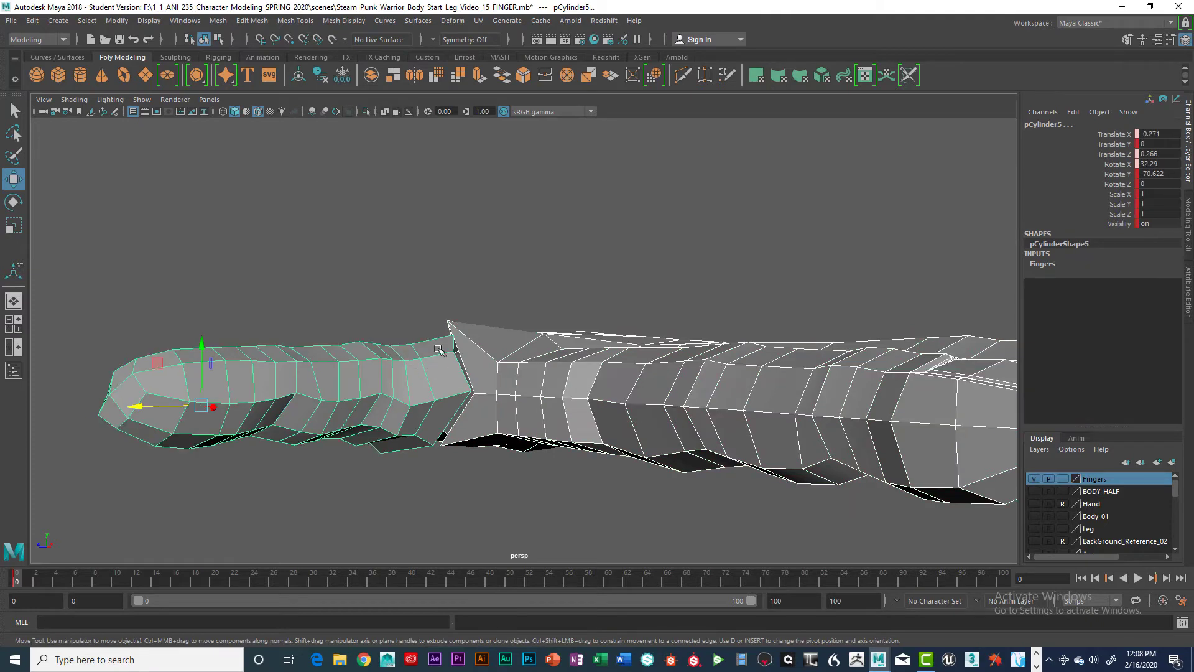
click(371, 75)
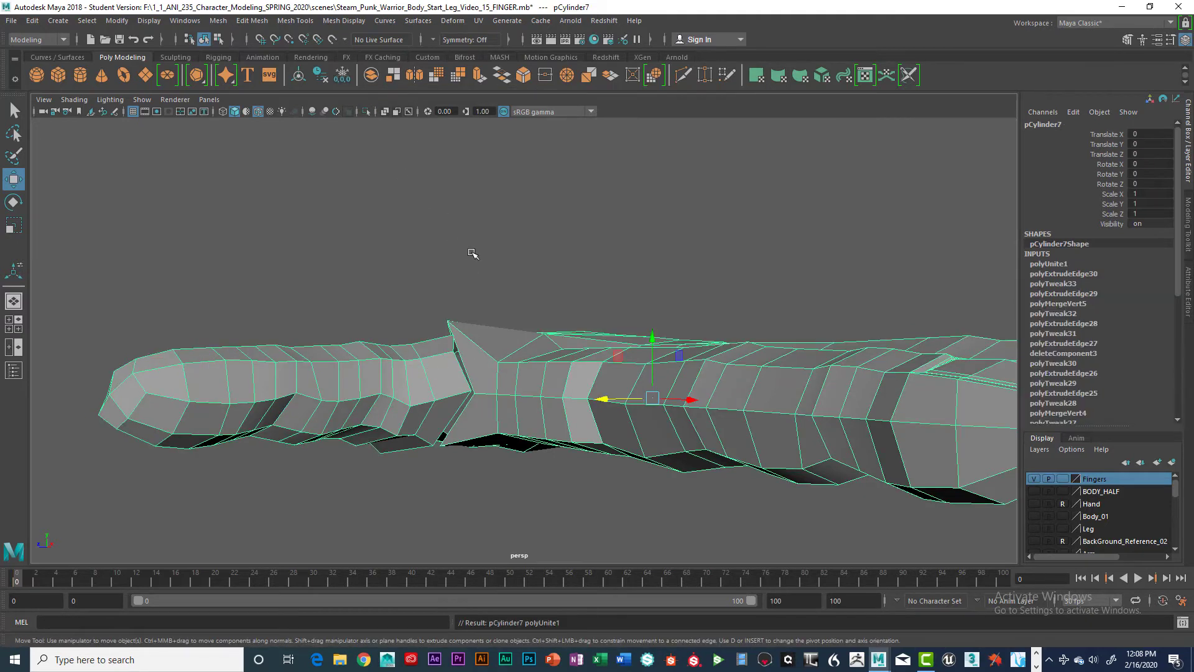
alt+drag(576, 320, 358, 224)
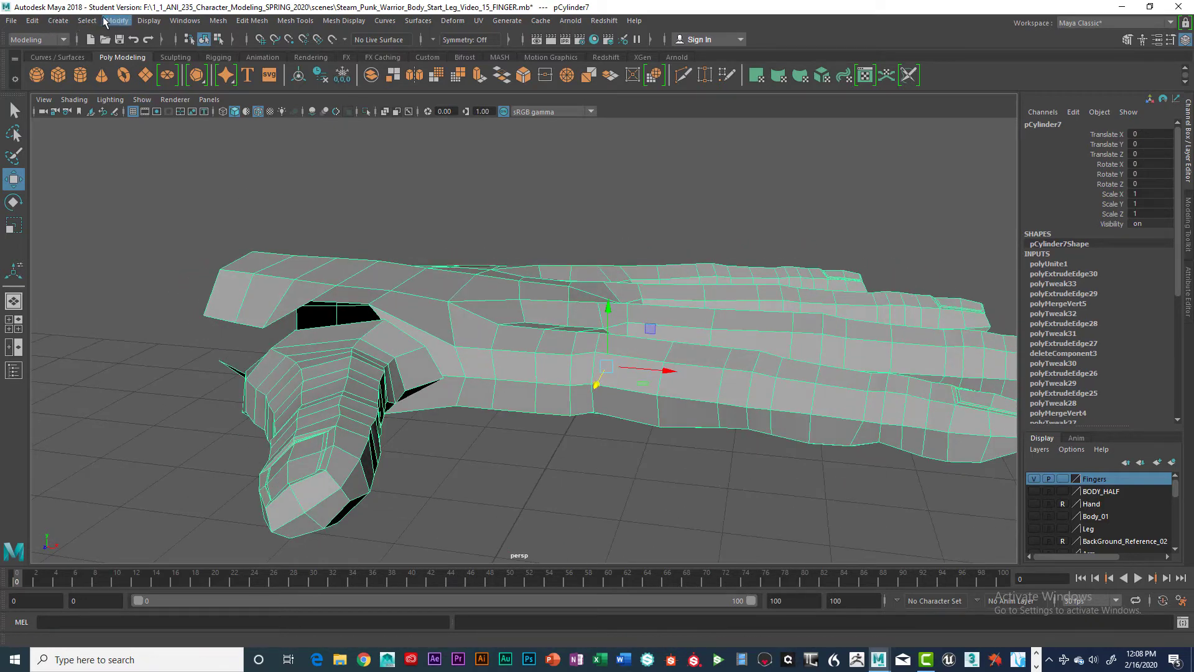
click(320, 77)
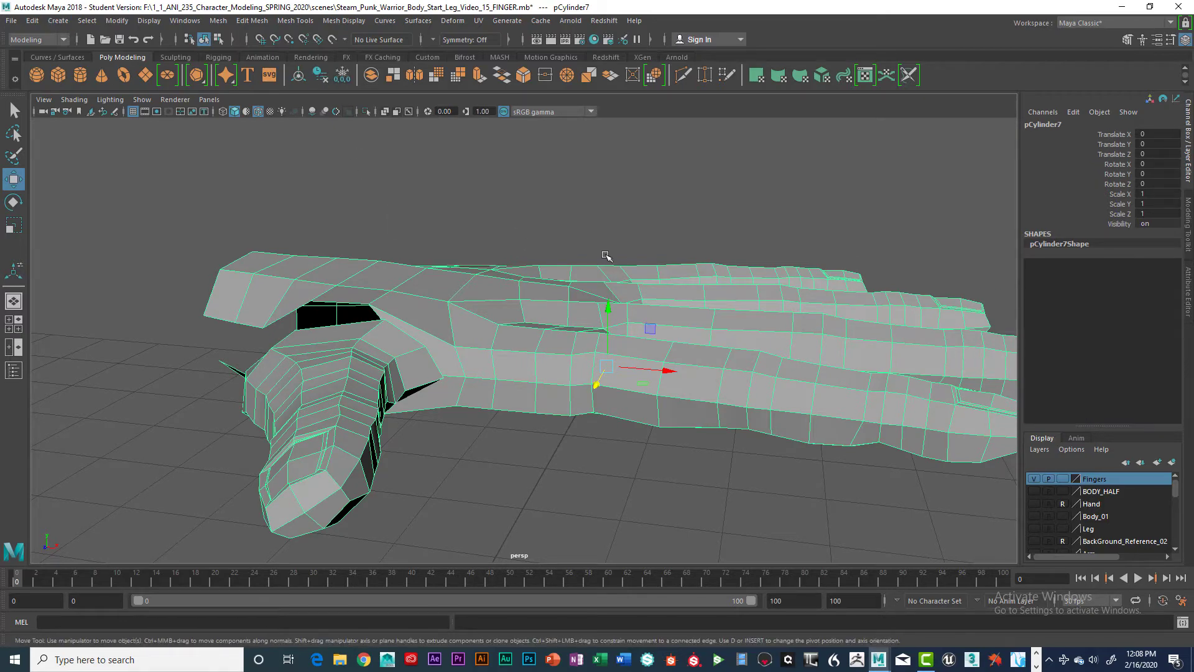
Switch the combined mesh to vertex editing at the joint between thumb and hand
alt+drag(607, 256, 527, 273)
alt+drag(367, 339, 376, 341)
alt+right_drag(375, 341, 421, 343)
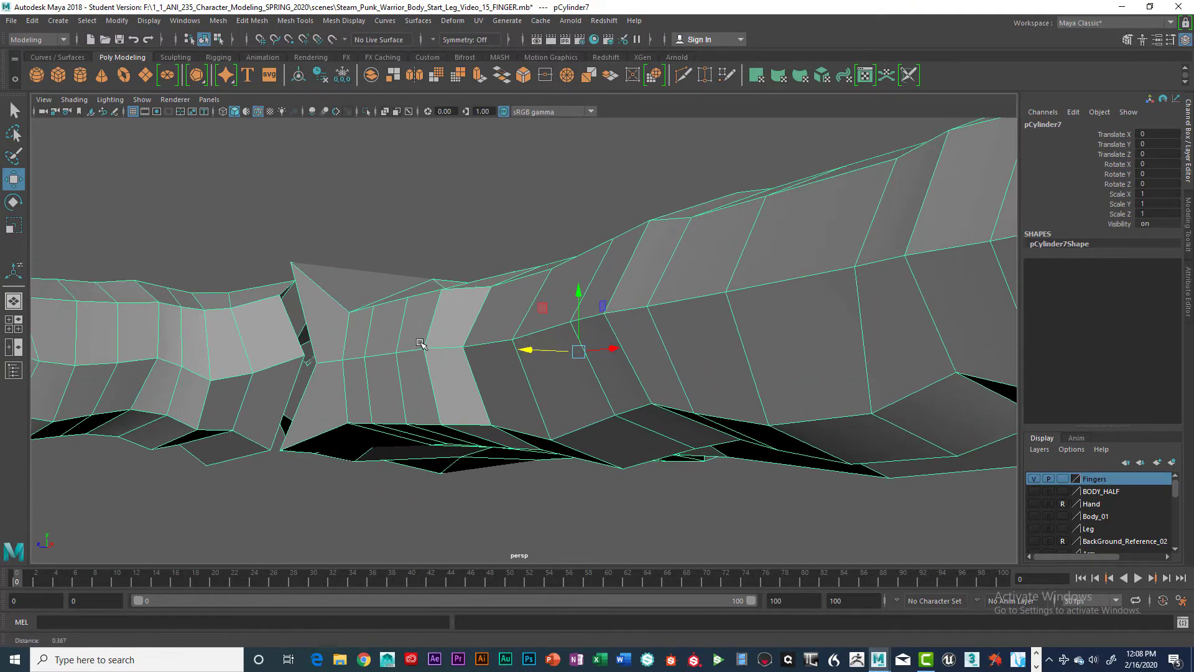
mouse_move(421, 343)
alt+mouse_down()
mouse_move(421, 382)
mouse_move(474, 373)
mouse_move(354, 369)
mouse_move(367, 343)
mouse_move(386, 386)
mouse_move(407, 373)
mouse_move(374, 357)
mouse_move(375, 378)
mouse_move(377, 359)
mouse_move(422, 355)
alt+mouse_up()
right_click(353, 374)
click(298, 303)
Use vertex snapping to bring thumb-base vertices onto the matching border vertices of the hand's opening
click(368, 363)
alt+drag(434, 354, 371, 349)
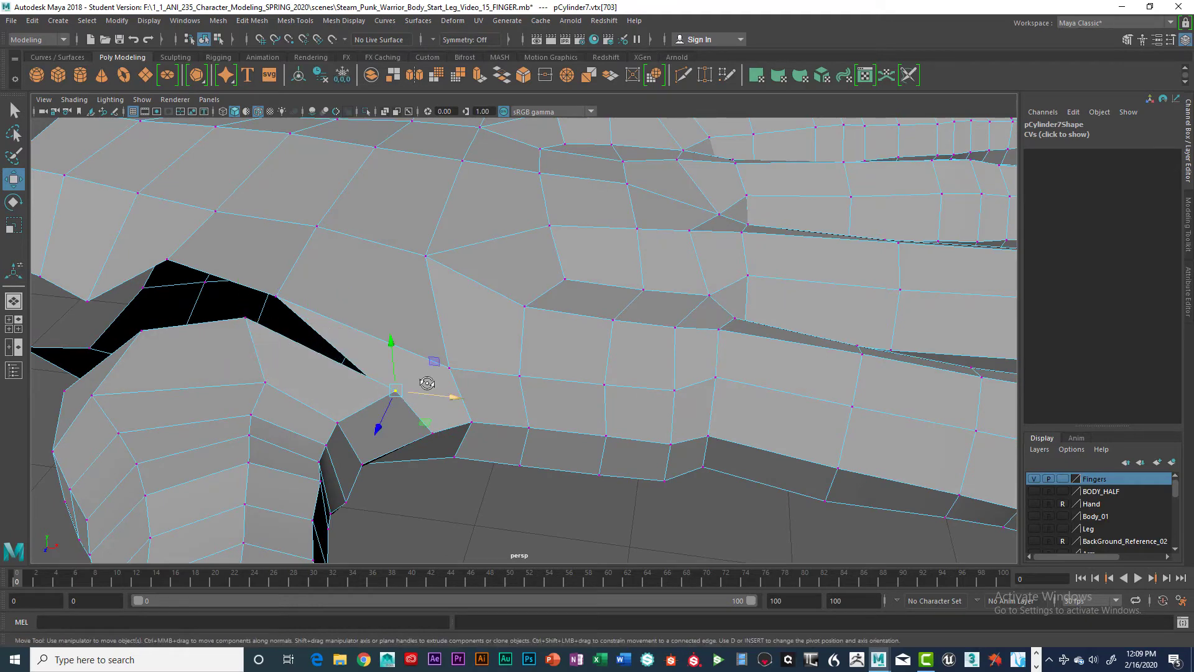
alt+drag(427, 383, 355, 354)
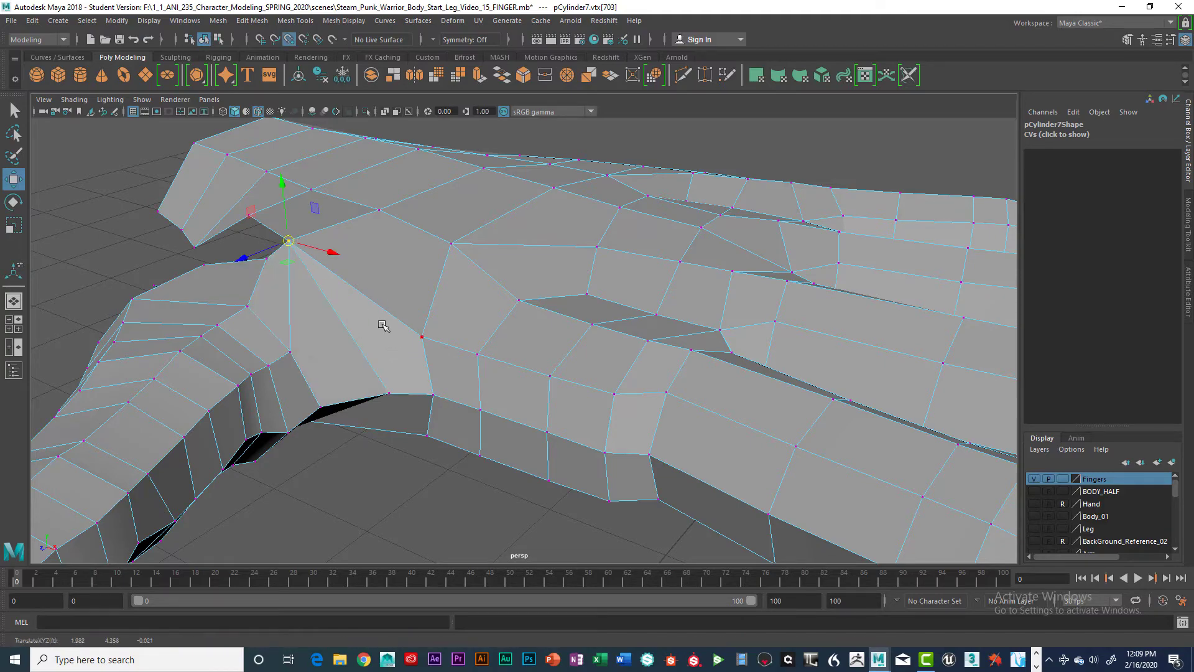
alt+drag(396, 347, 348, 323)
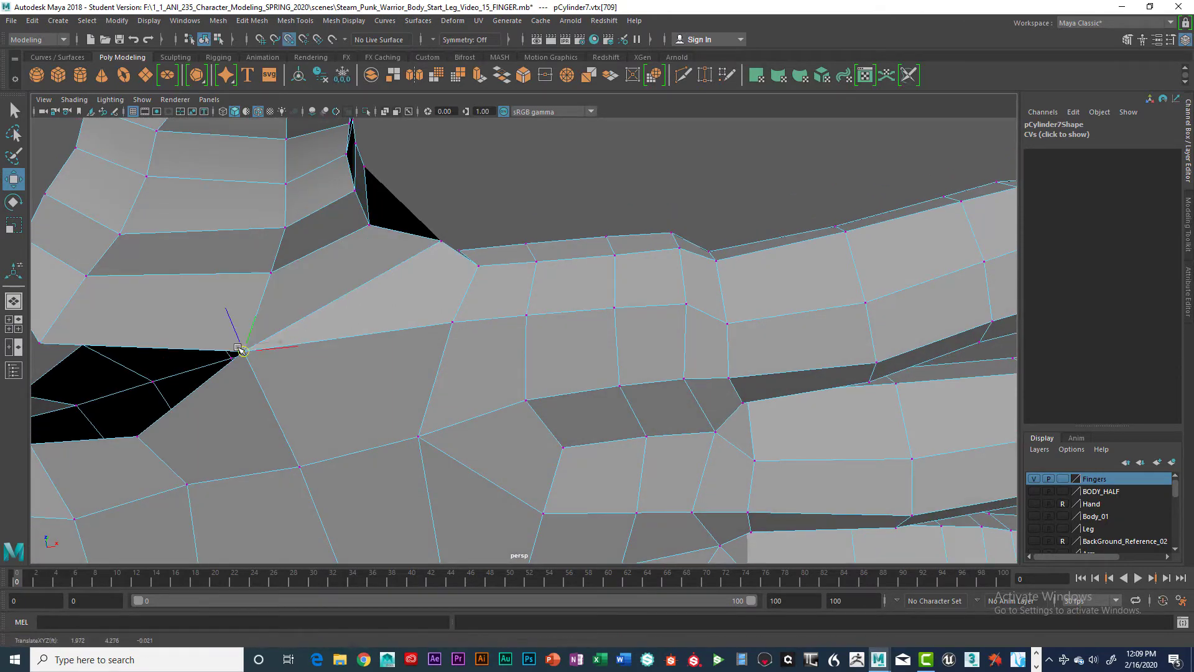
scroll(481, 321, down, 5)
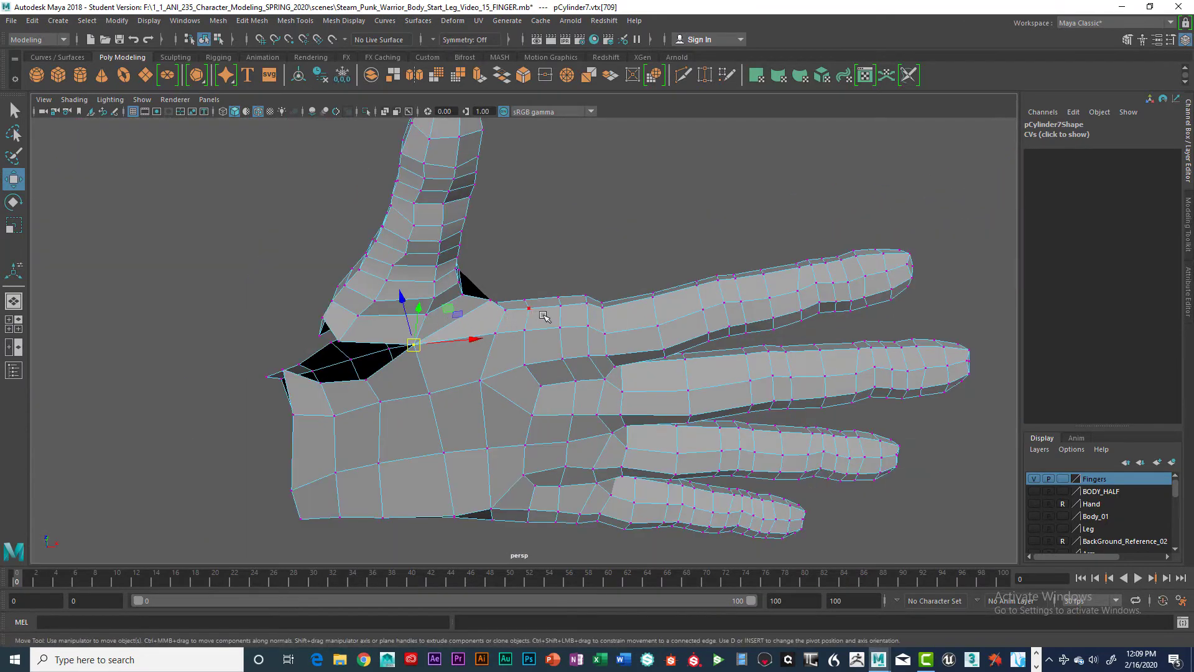
Merge to center the coincident thumb-base and hand vertices on the upper edge of the thumb joint
alt+drag(543, 315, 504, 364)
scroll(471, 346, up, 4)
click(498, 331)
click(442, 344)
scroll(577, 384, down, 5)
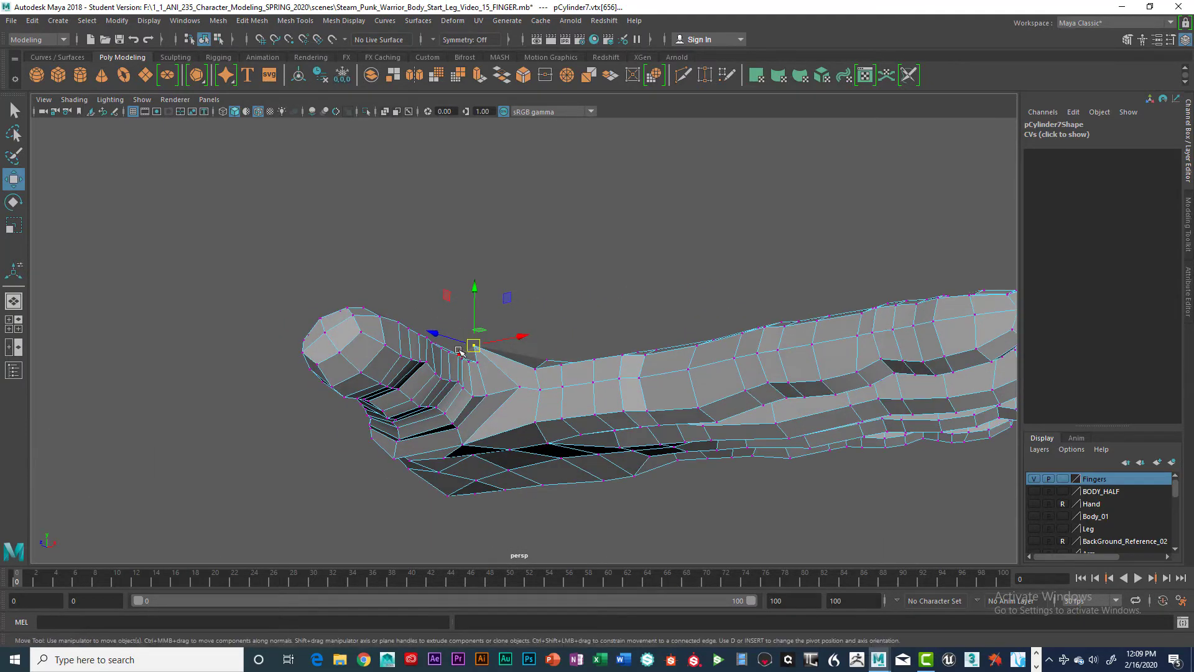
key(space)
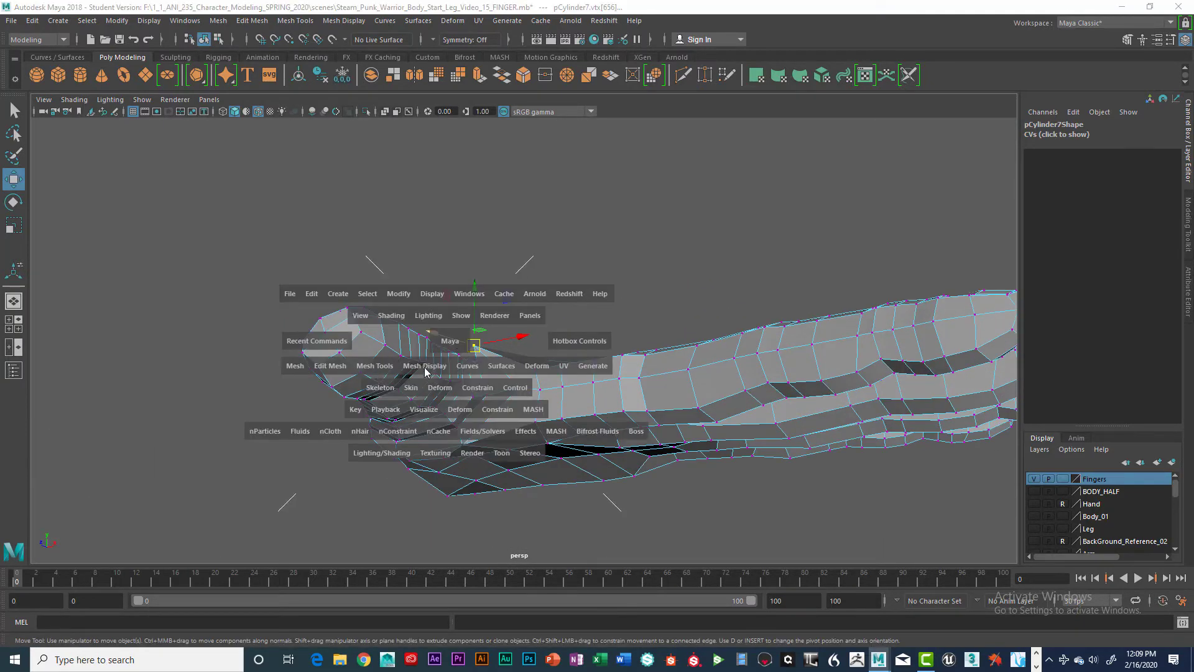
click(331, 366)
click(367, 401)
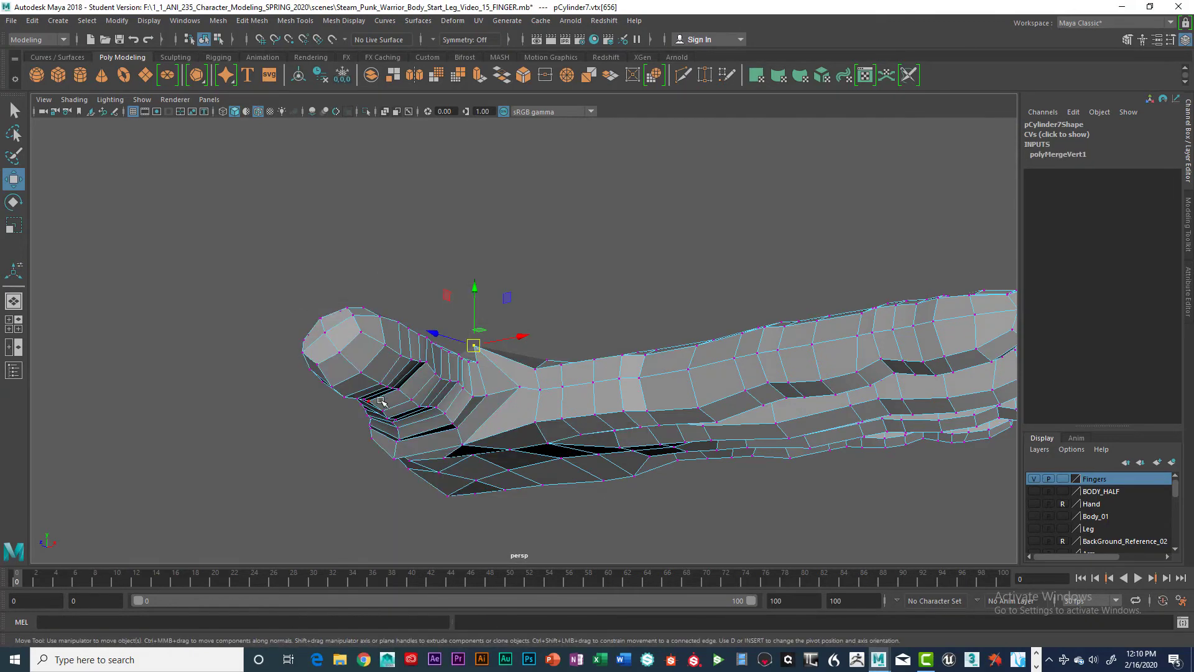
Merge to center the overlapping vertices halfway down the web between the thumb and index finger
alt+drag(546, 372, 524, 306)
scroll(528, 361, up, 5)
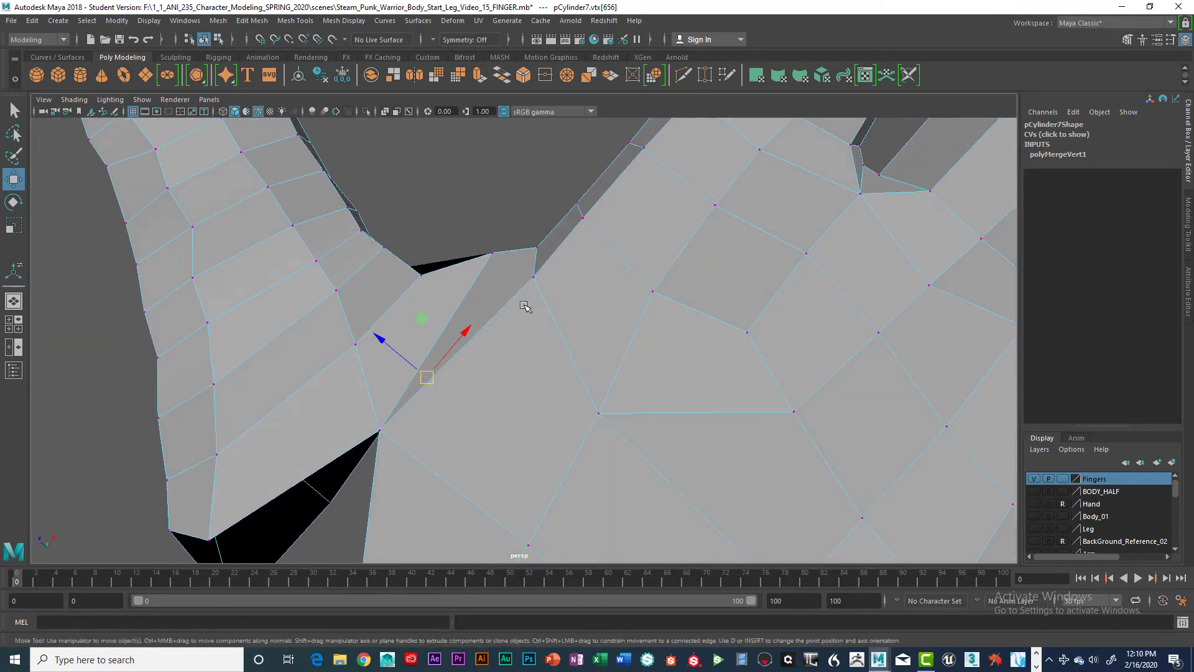
alt+drag(503, 266, 497, 345)
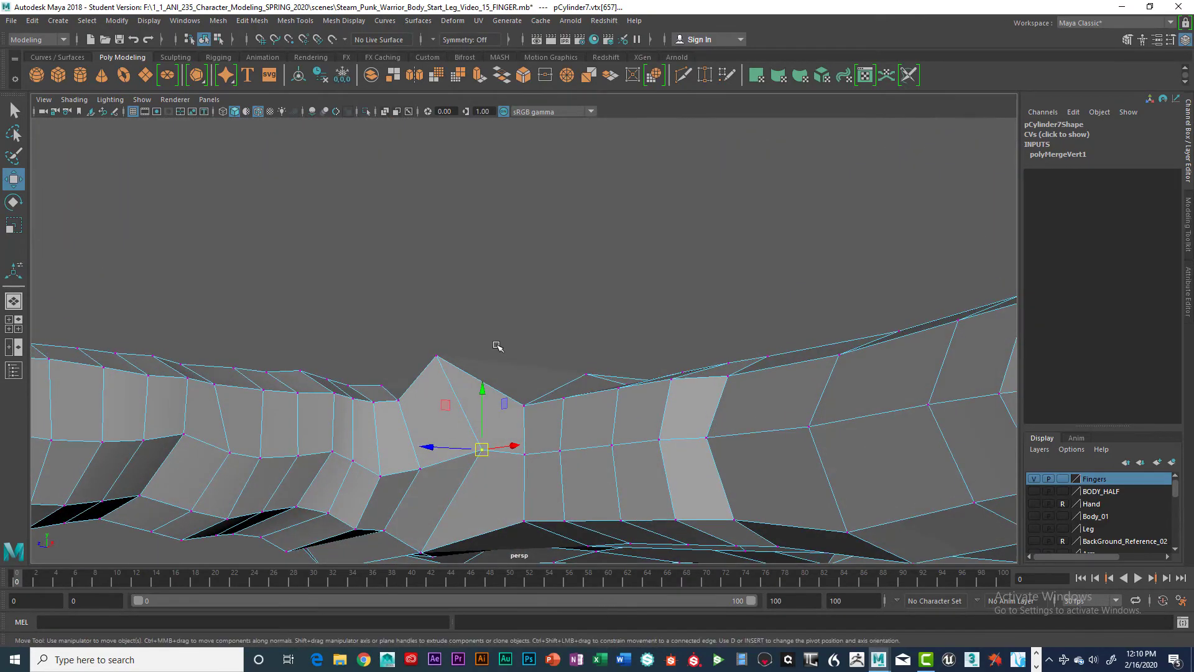
key(space)
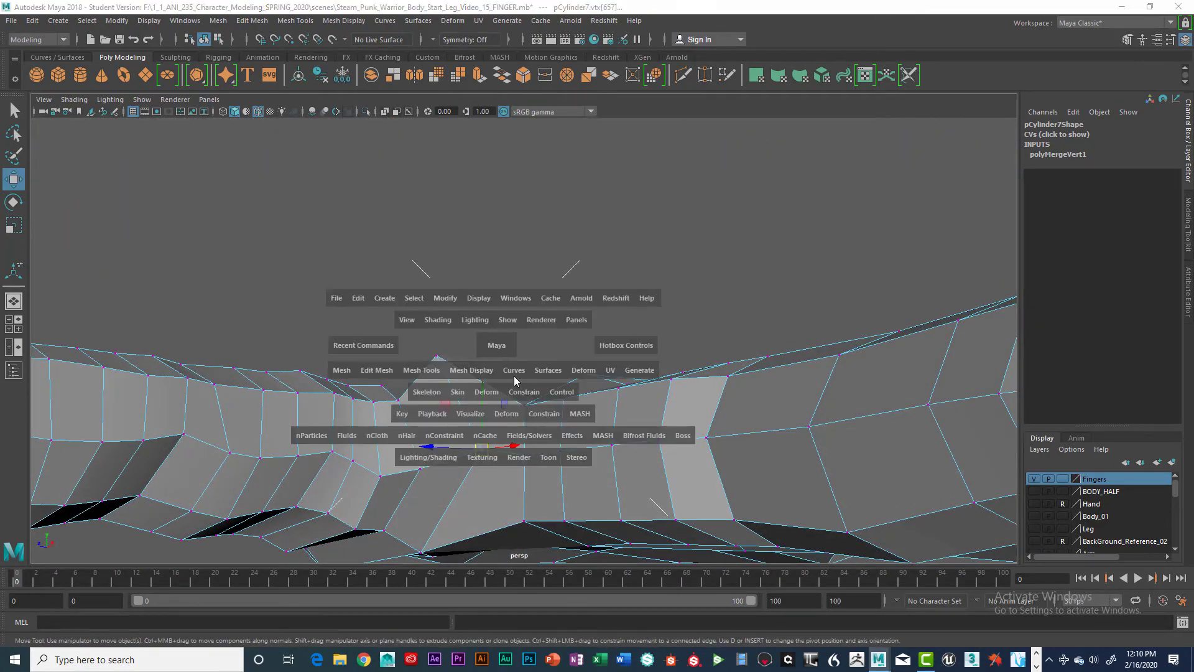
click(378, 371)
click(396, 403)
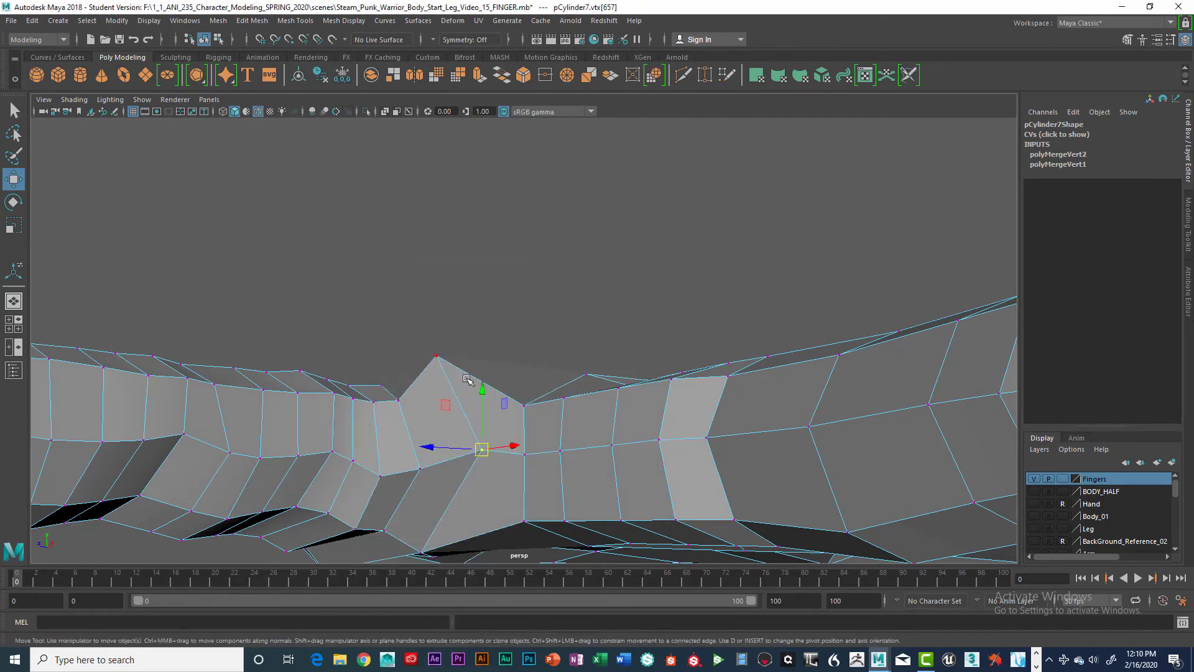
Merge to center the overlapping vertices on the underside of the web between thumb and hand
alt+drag(510, 385, 620, 292)
alt+drag(538, 295, 497, 292)
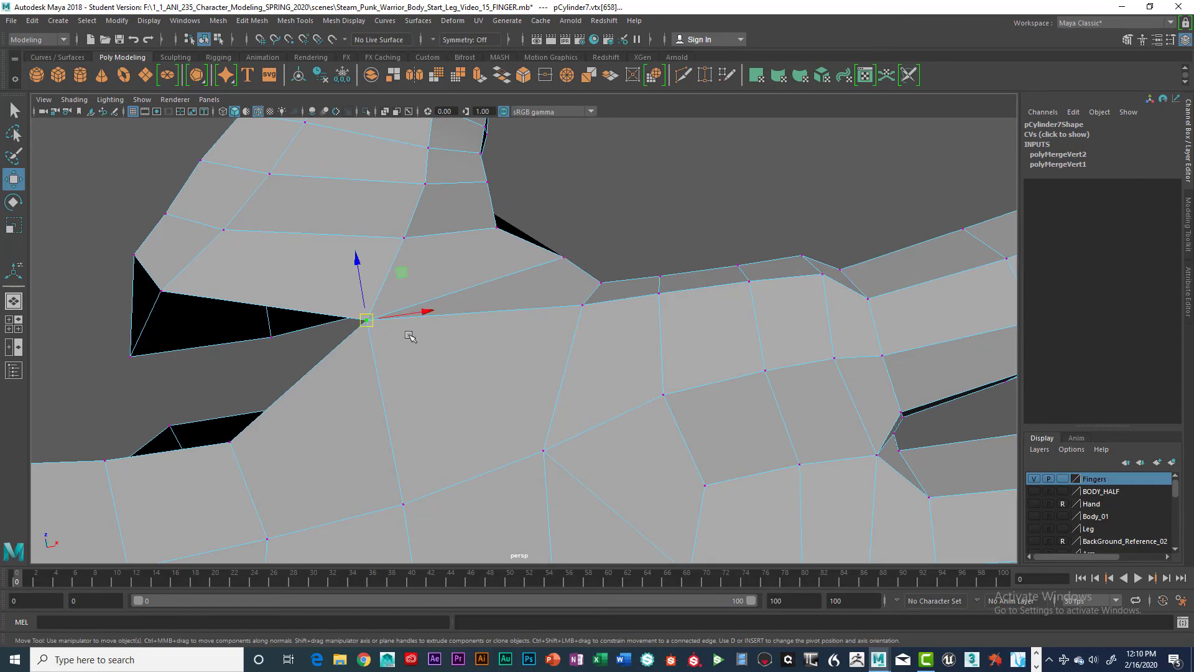
alt+drag(411, 336, 388, 478)
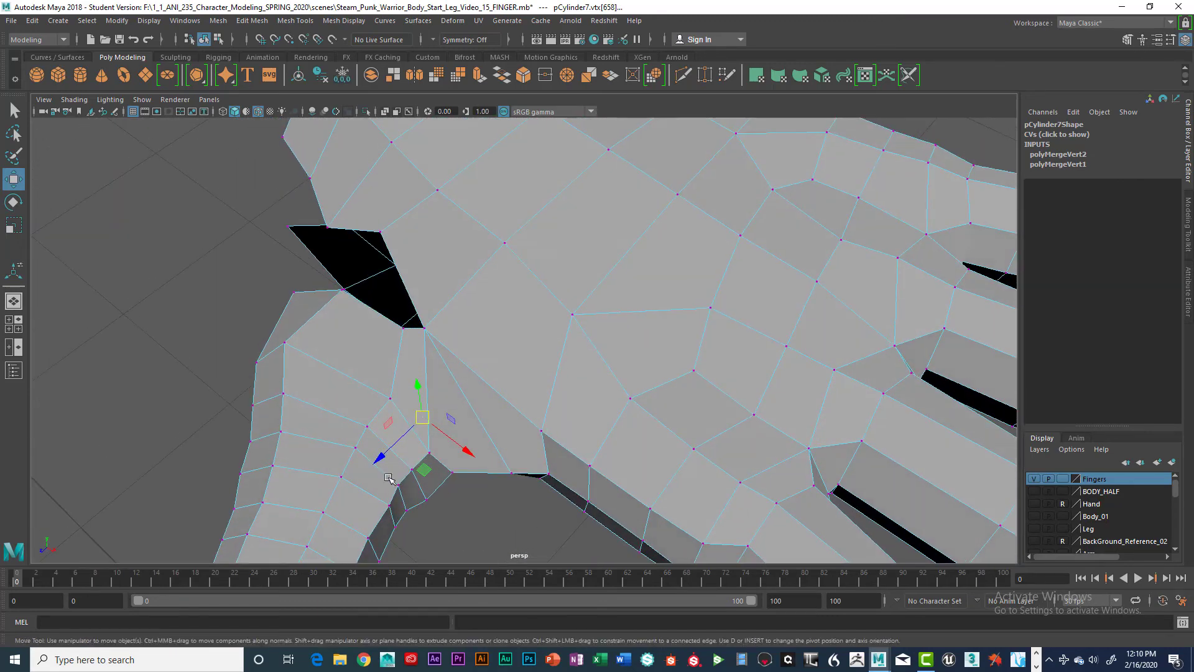
key(space)
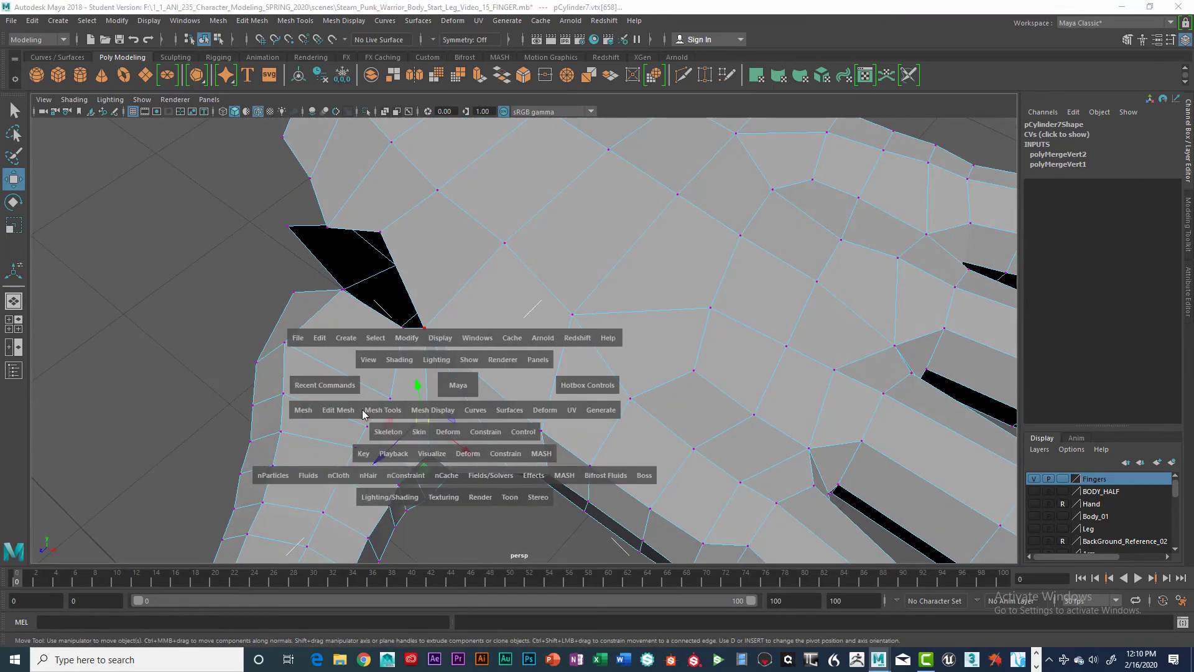
click(339, 409)
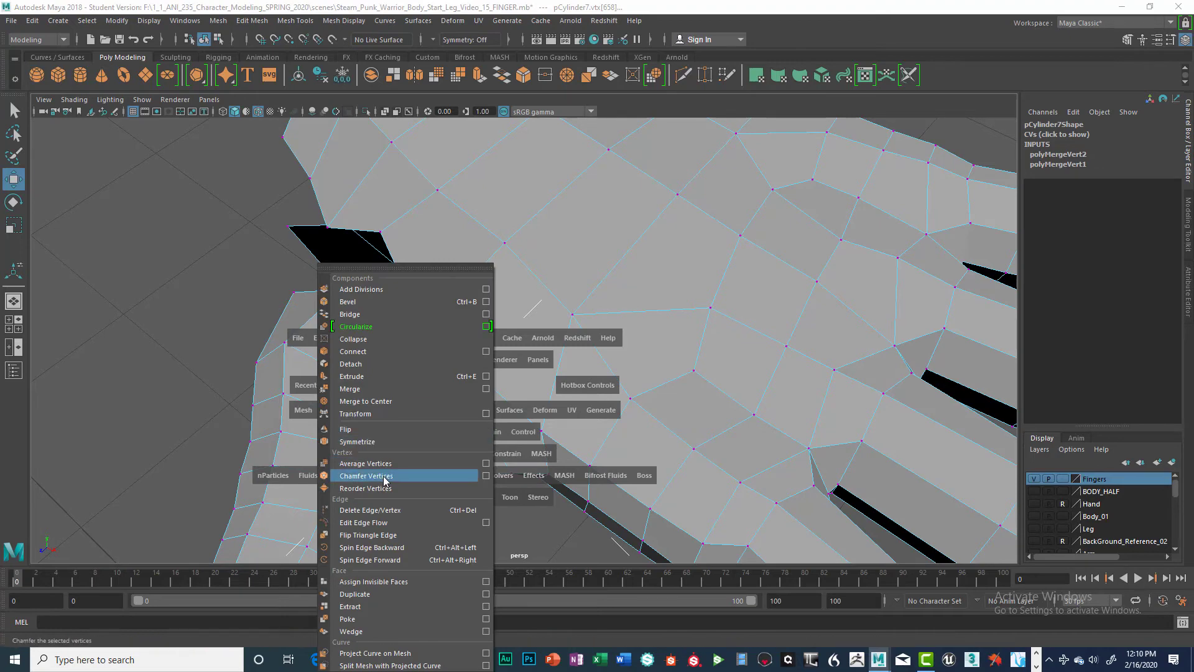
click(367, 401)
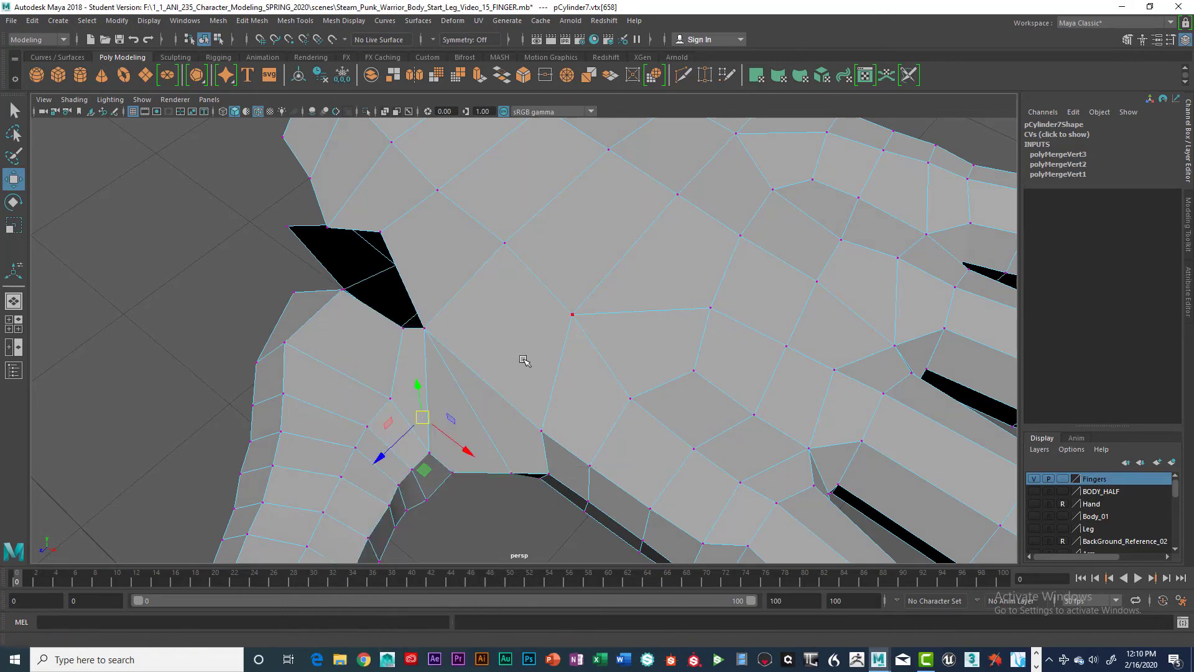
Examine the merged thumb joint from the web side and in profile, checking how the thumb base flows into the hand
alt+drag(524, 361, 466, 230)
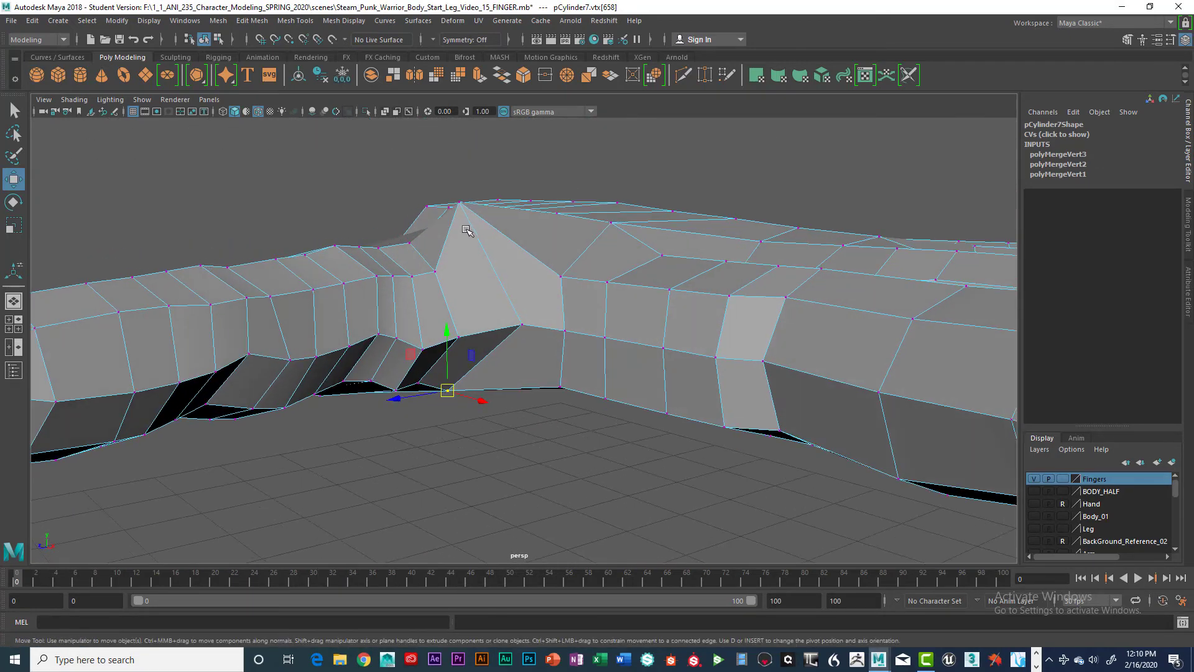
alt+drag(518, 314, 583, 281)
click(533, 280)
alt+drag(482, 392, 497, 404)
alt+drag(647, 311, 583, 317)
click(445, 207)
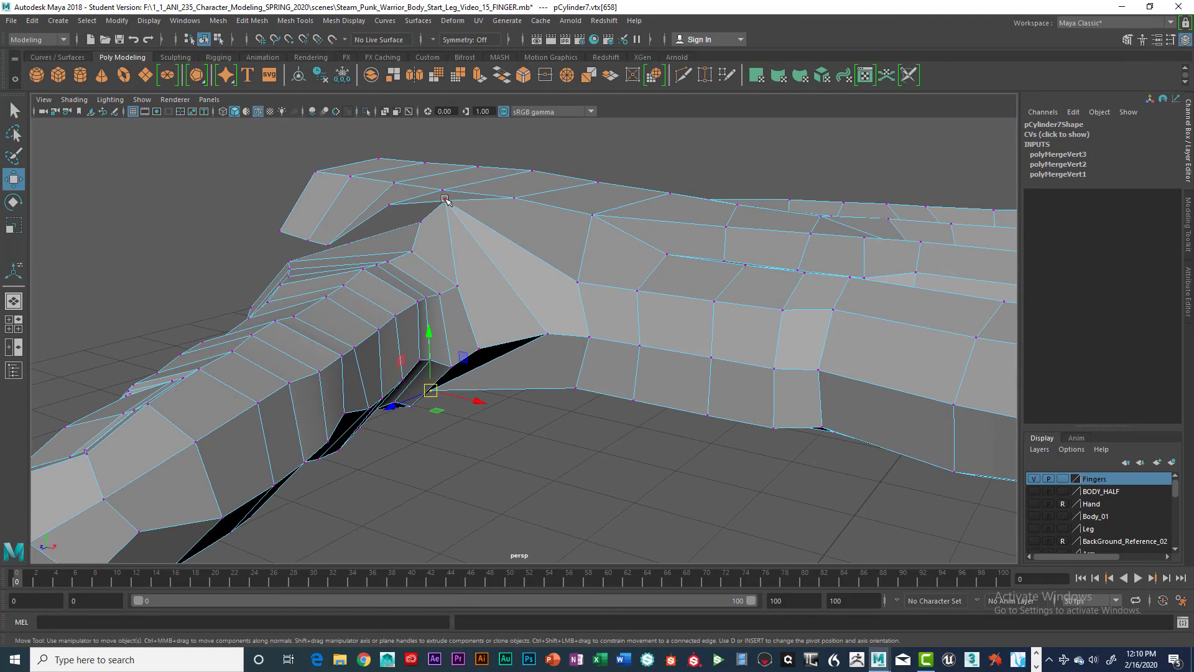
click(445, 199)
alt+drag(446, 200, 461, 346)
click(549, 300)
click(415, 399)
scroll(577, 393, down, 10)
alt+drag(524, 277, 480, 313)
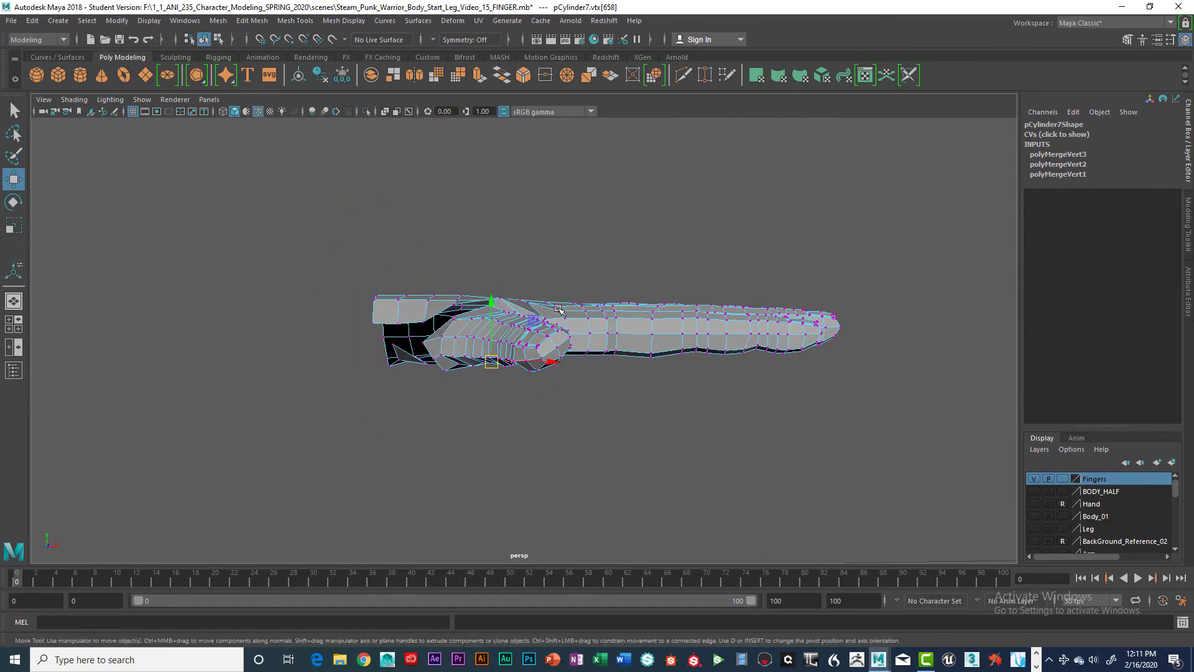